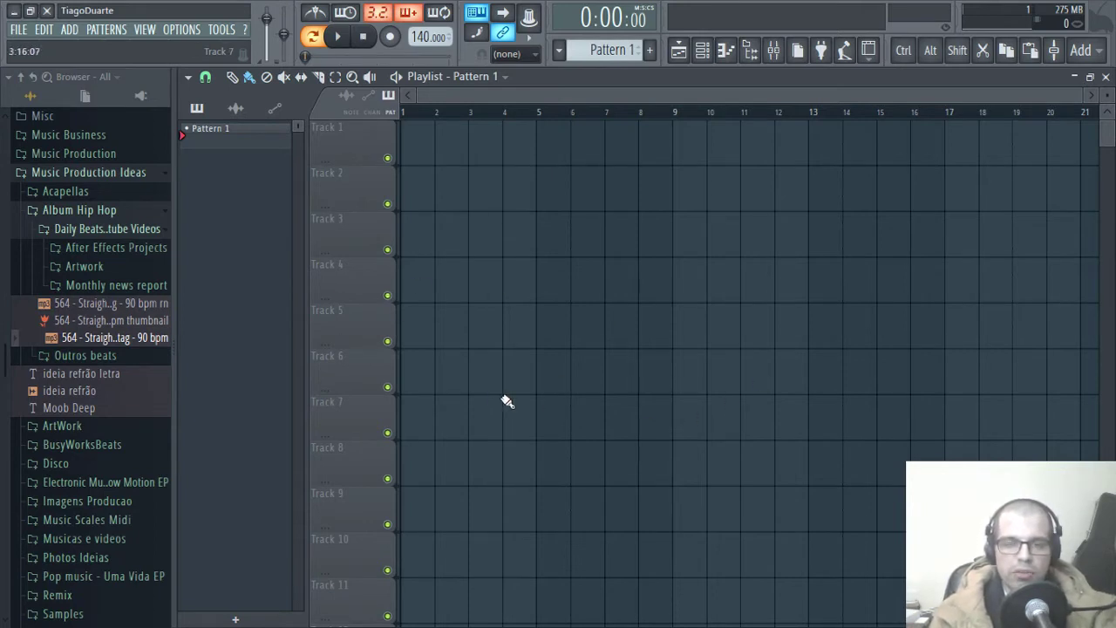
# Step: Collapse the browser's folders, hide the browser, and close the playlist to expose the channel rack and mixer
pyautogui.click(29, 95)
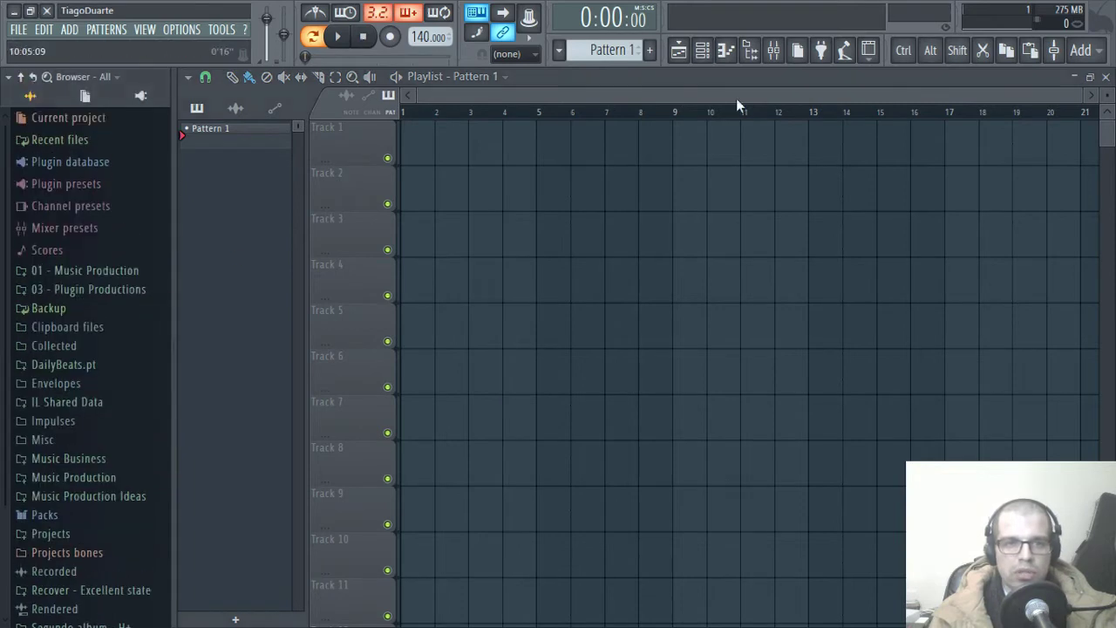
pyautogui.click(750, 50)
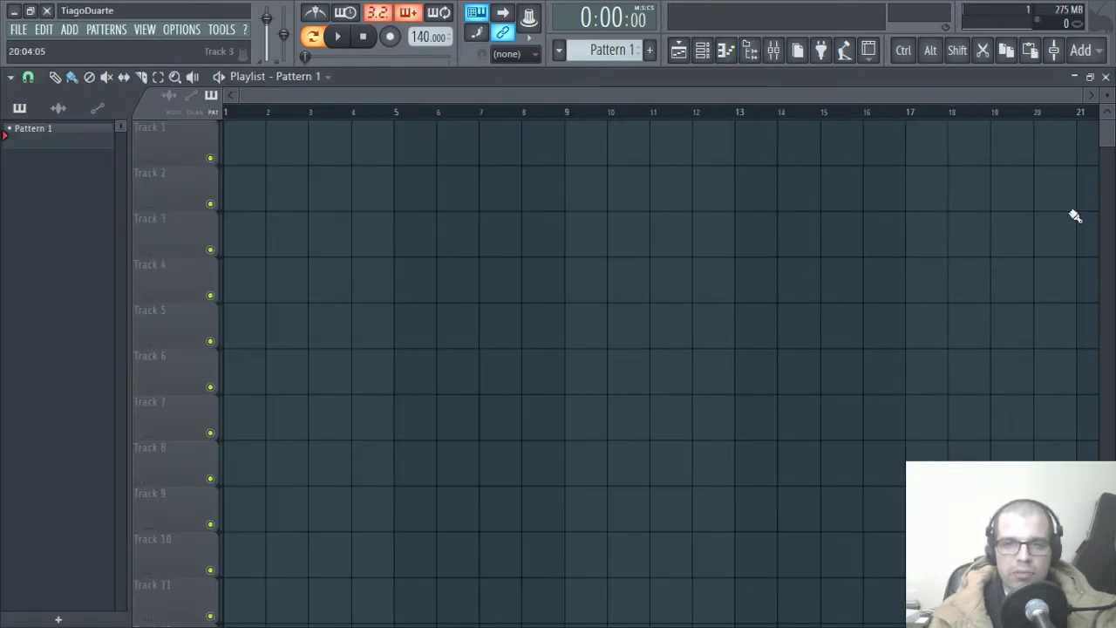
pyautogui.click(1105, 76)
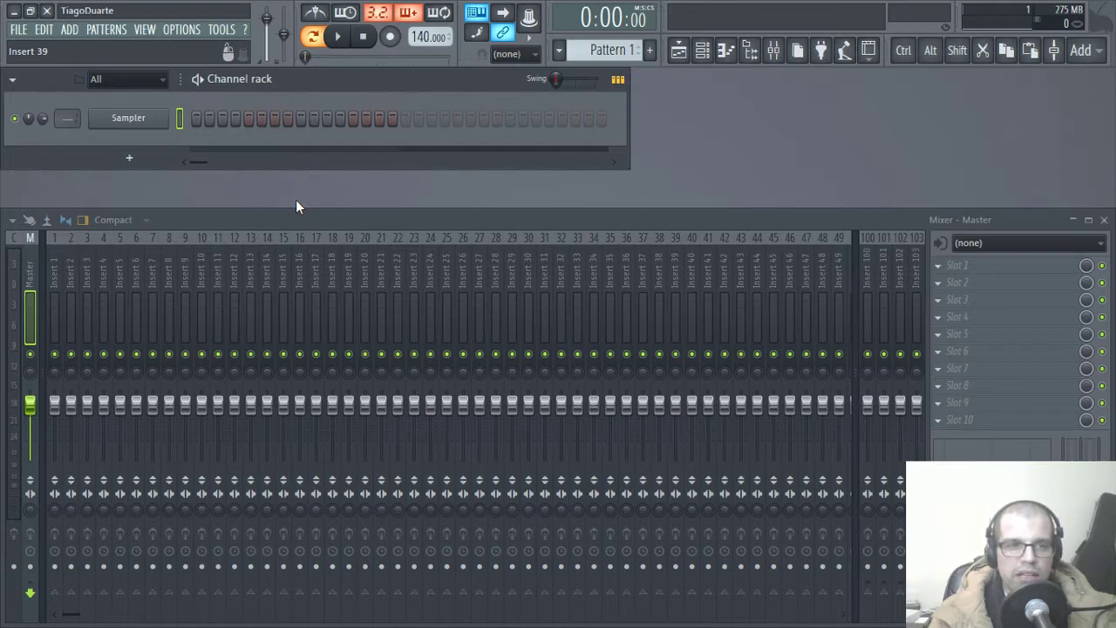
# Step: Open the audio settings and inspect the input device choices in the FL Studio ASIO driver panel
pyautogui.click(187, 31)
pyautogui.click(206, 77)
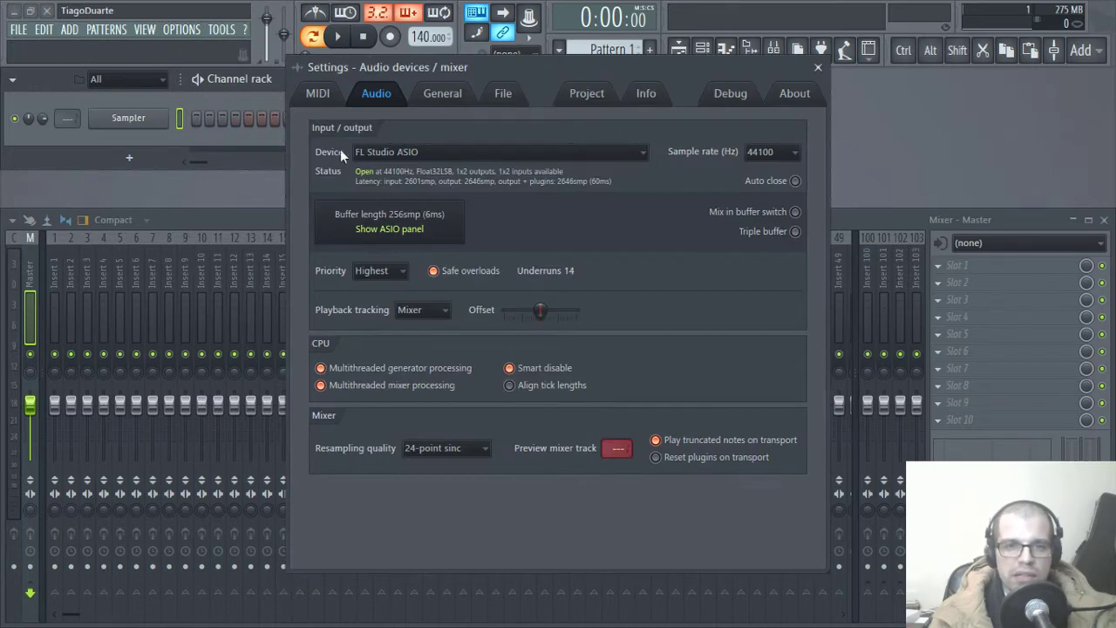
pyautogui.click(390, 228)
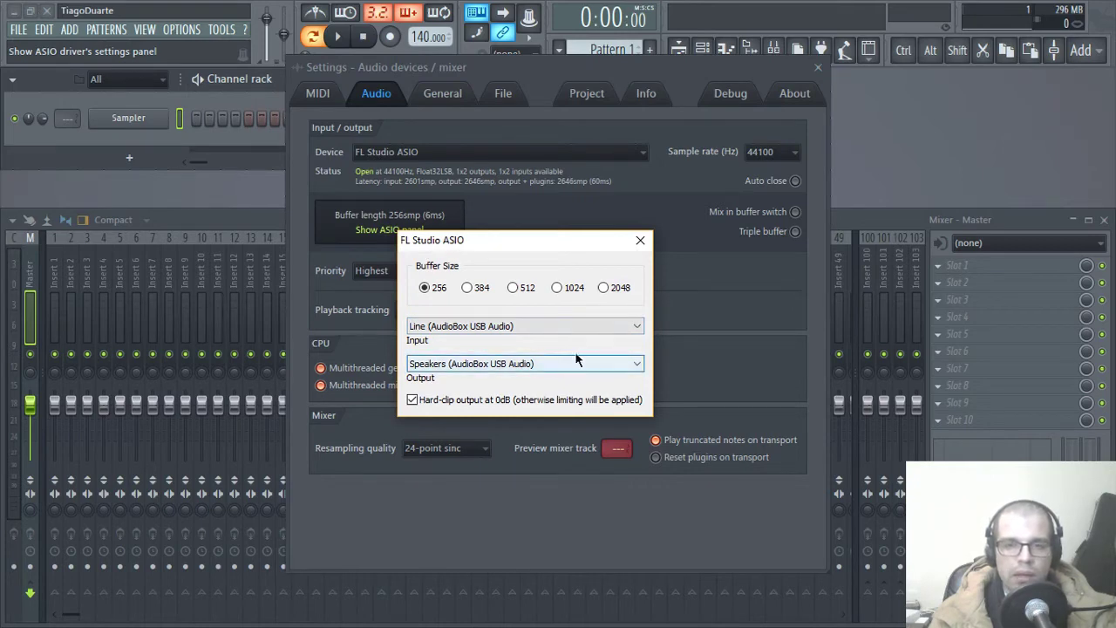
pyautogui.click(480, 326)
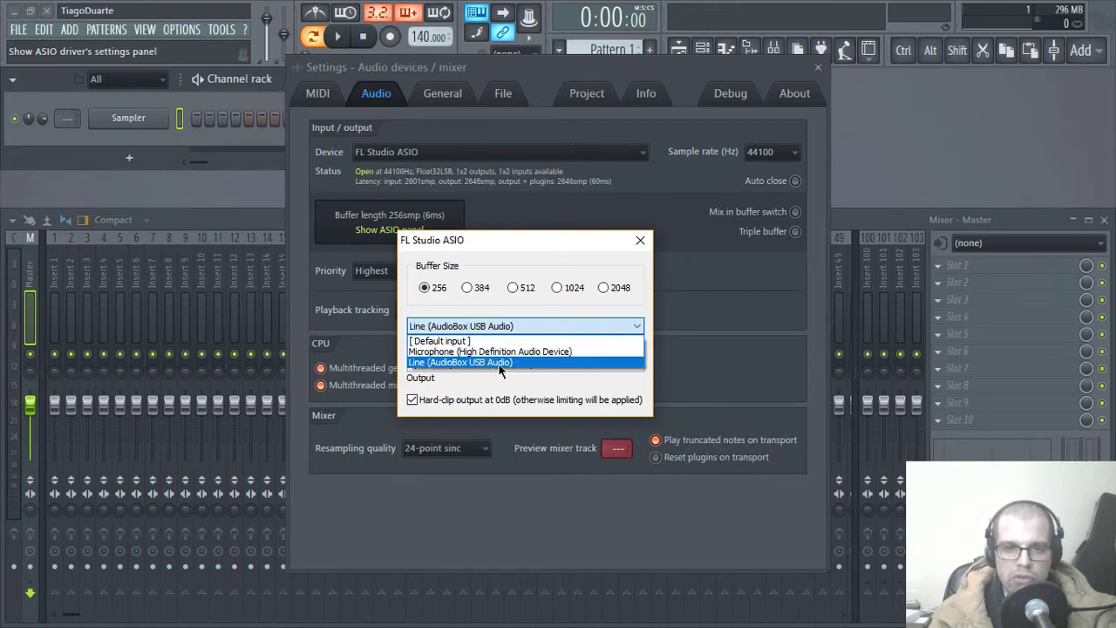
pyautogui.click(514, 259)
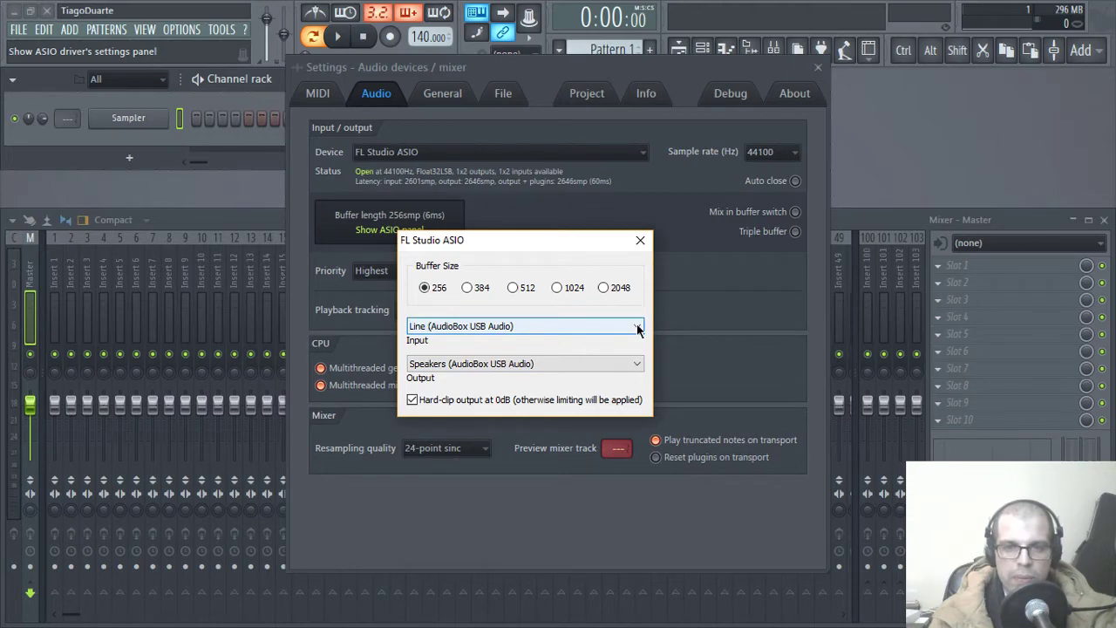
pyautogui.click(641, 241)
# Step: Review the available audio devices, recheck the ASIO driver's input choices, and close the settings
pyautogui.click(427, 151)
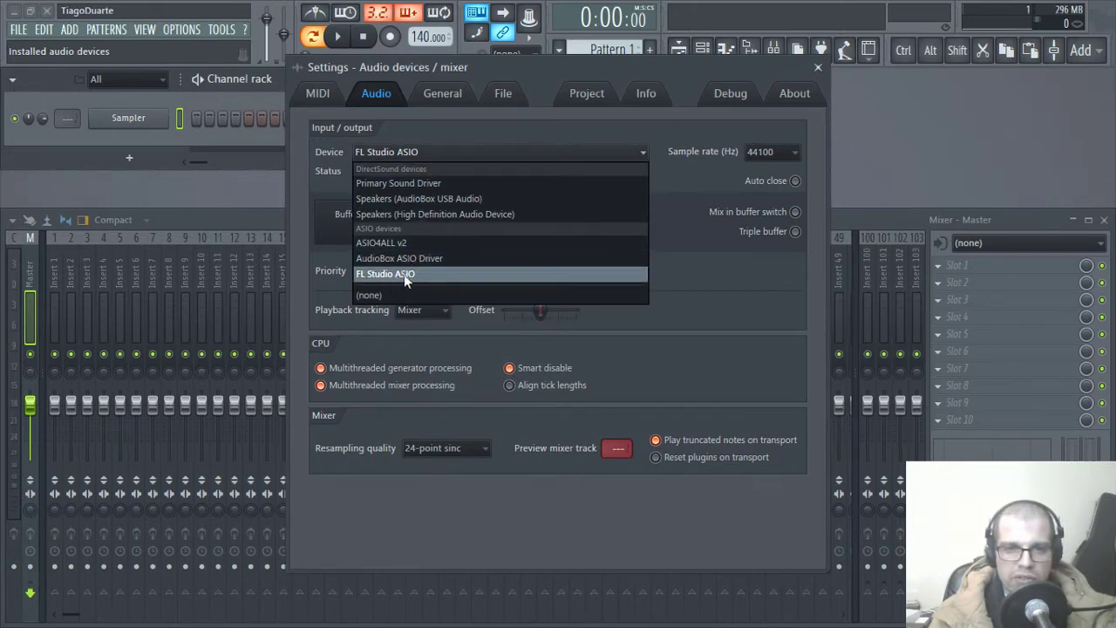
pyautogui.click(731, 281)
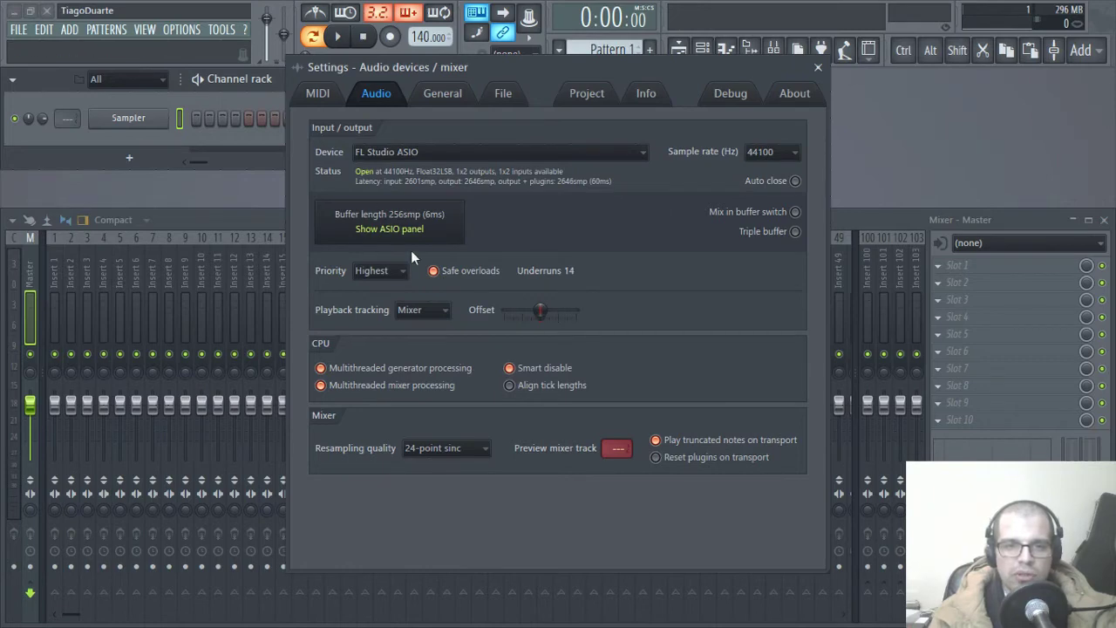
pyautogui.click(389, 229)
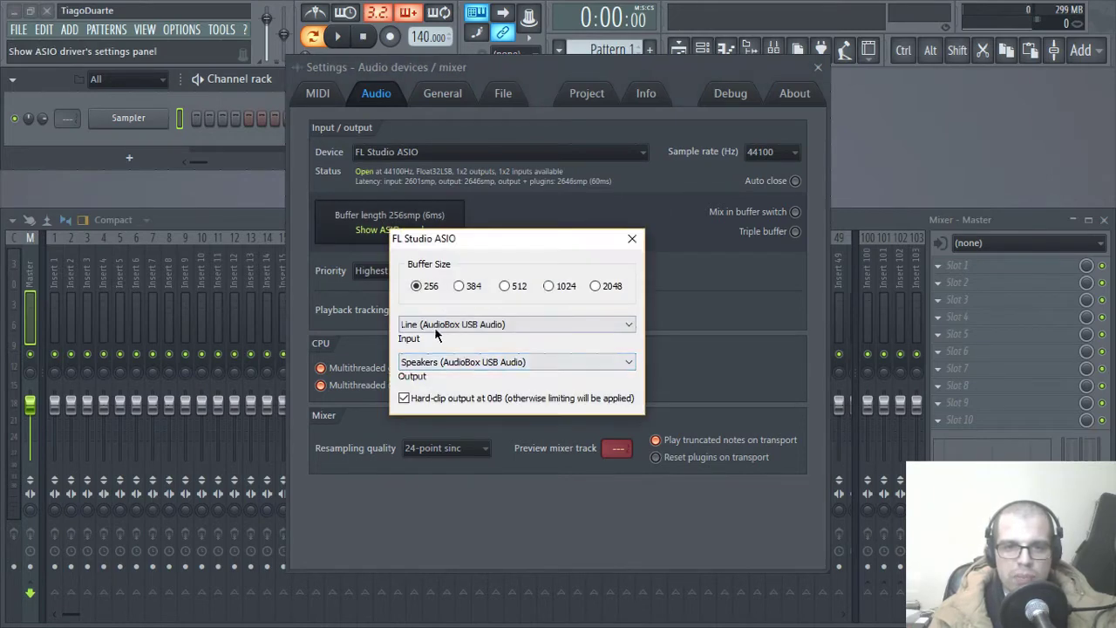
pyautogui.click(480, 326)
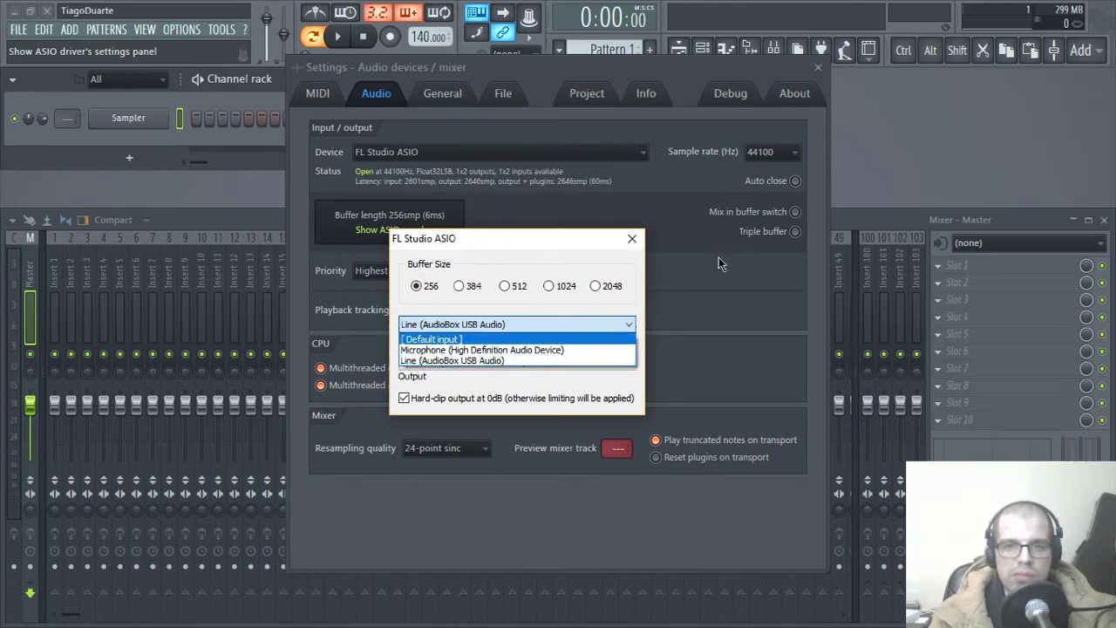
pyautogui.click(573, 243)
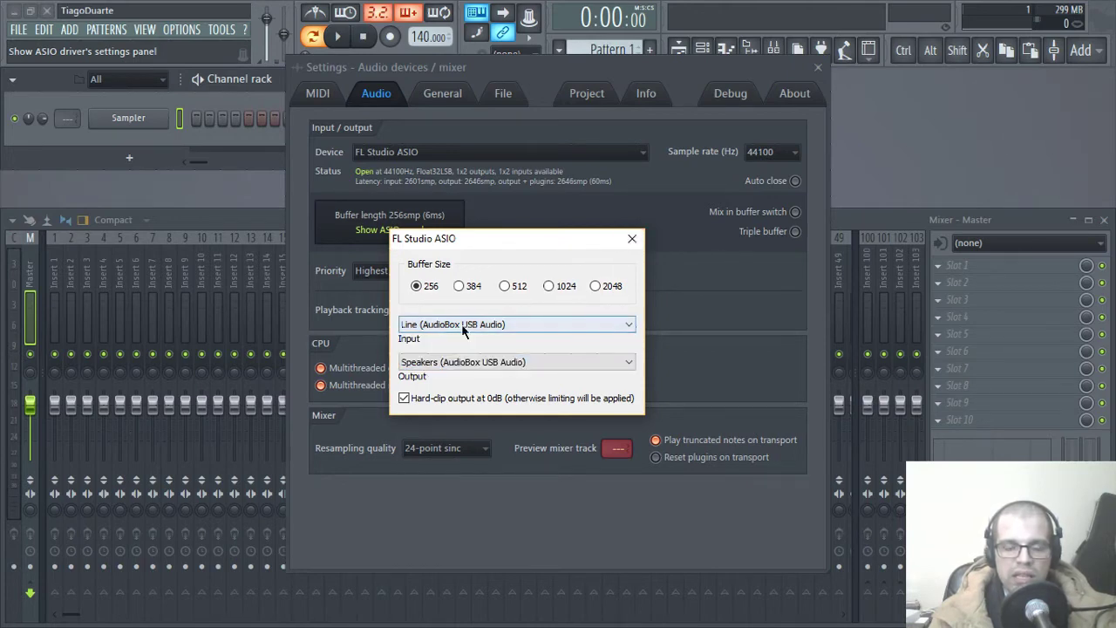
pyautogui.click(632, 239)
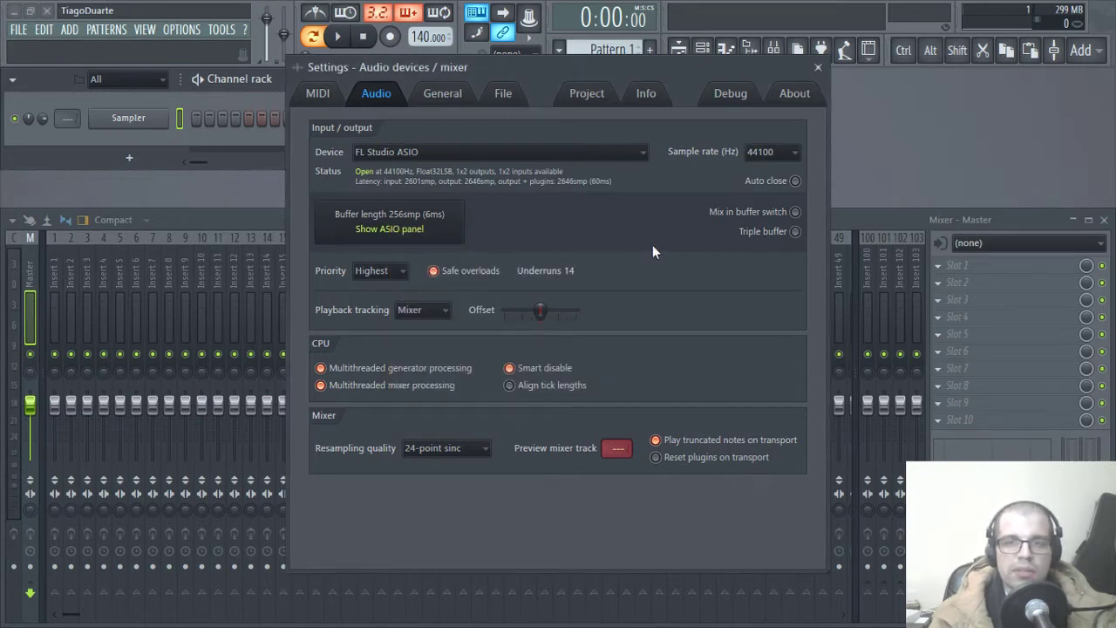
pyautogui.click(819, 68)
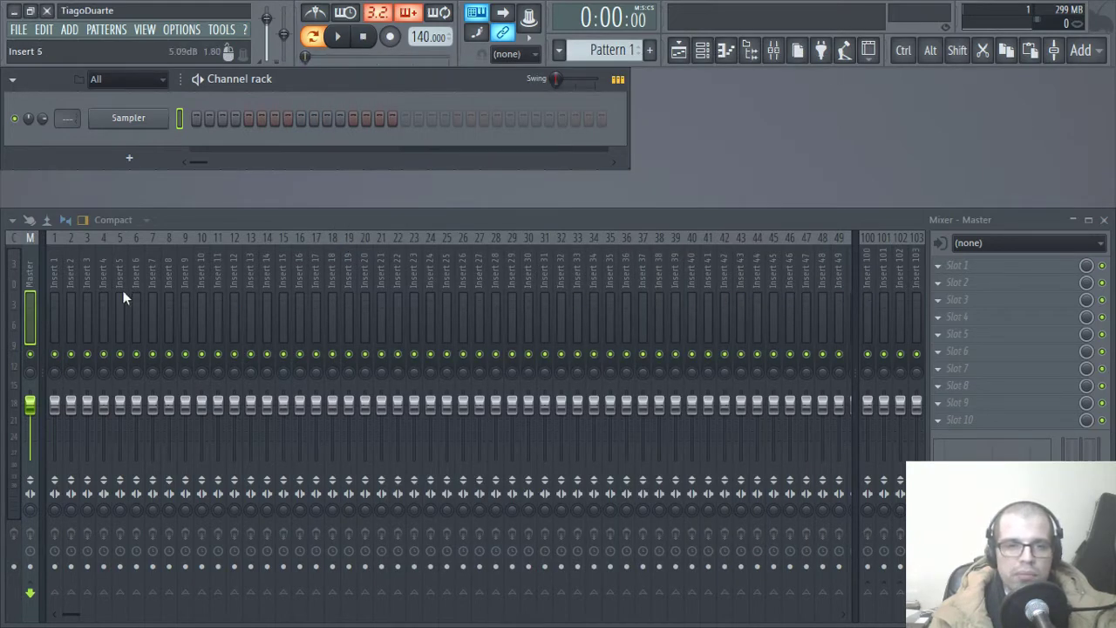
# Step: Set the audio input source of mixer track Insert 2 to the mono input In 2
pyautogui.click(67, 273)
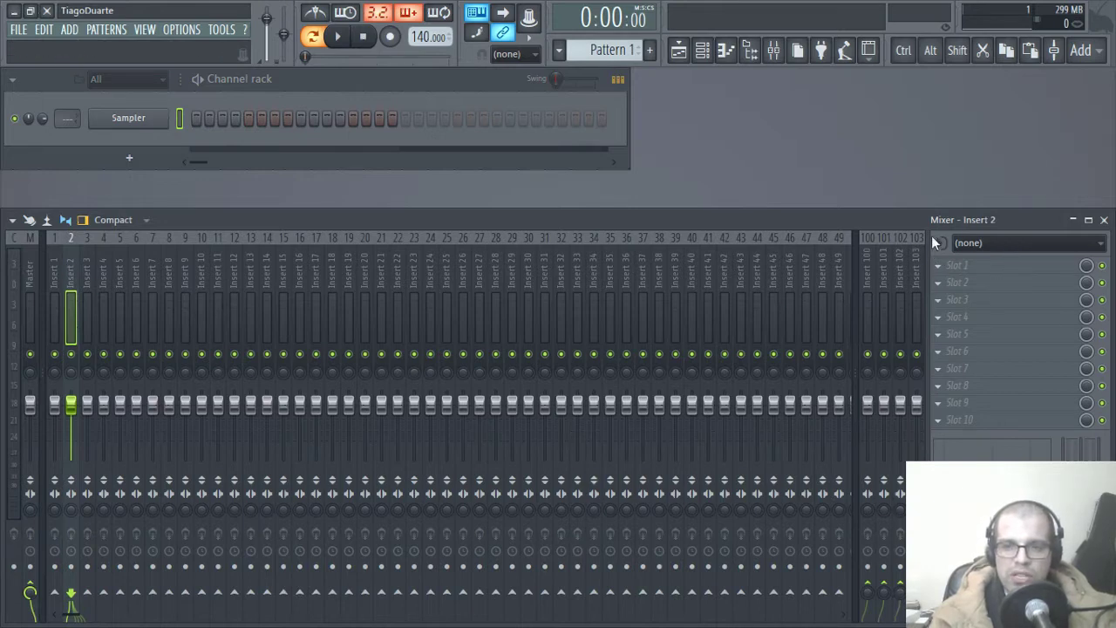
pyautogui.click(1019, 246)
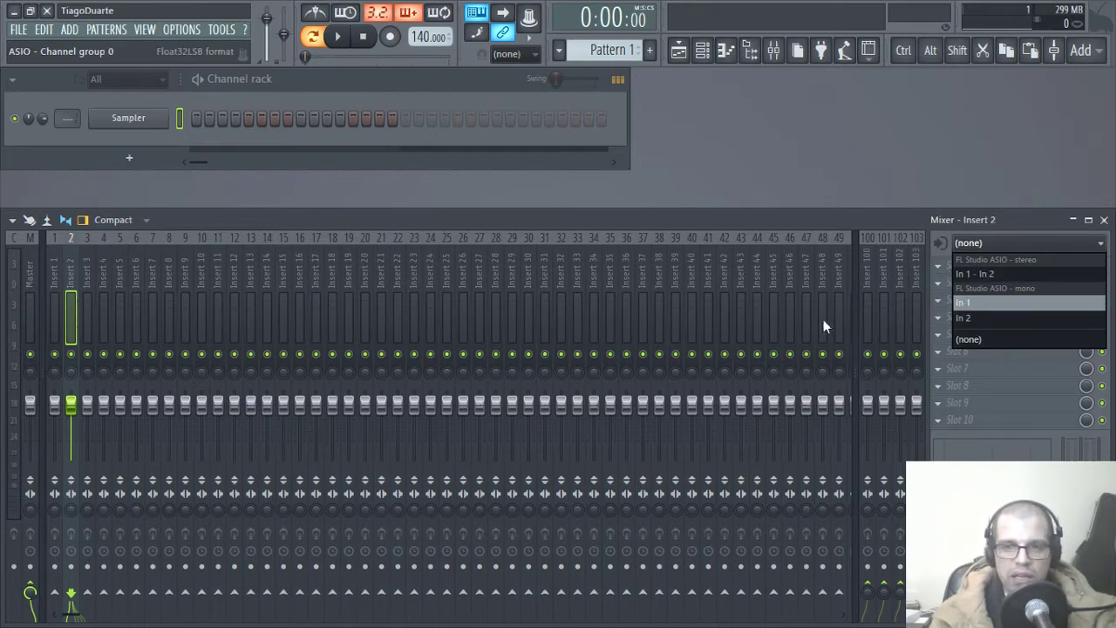
pyautogui.click(672, 218)
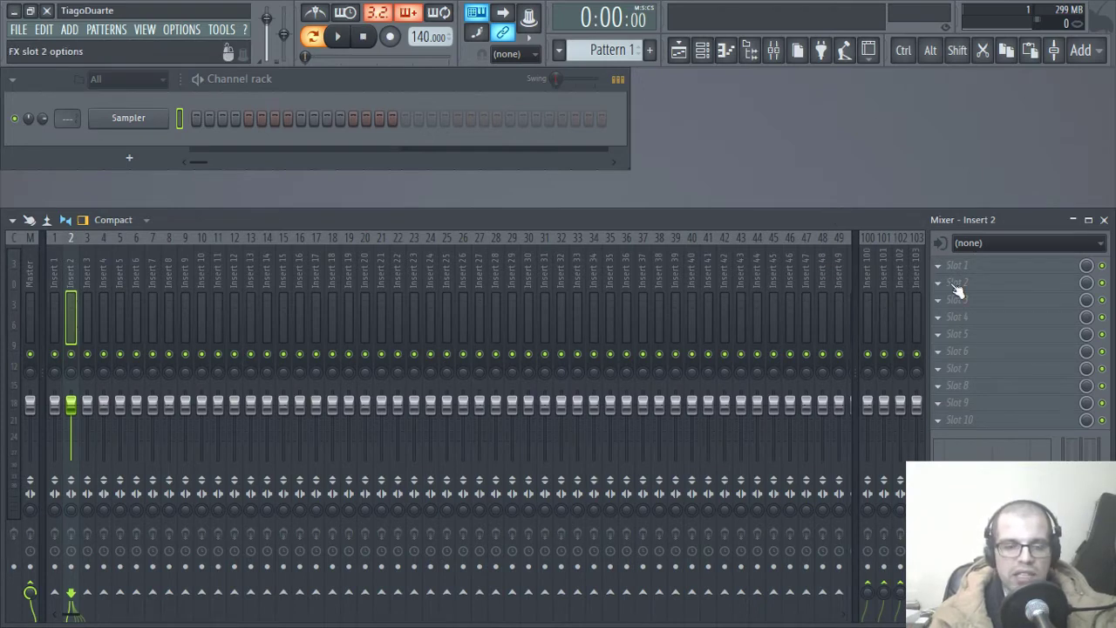
pyautogui.click(989, 245)
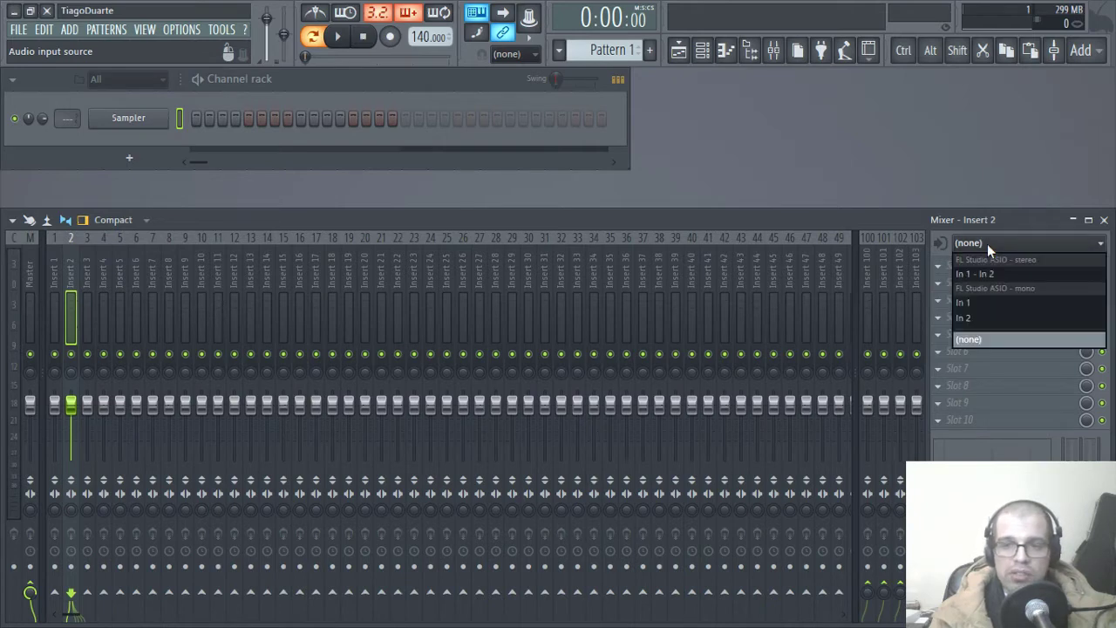
pyautogui.click(995, 317)
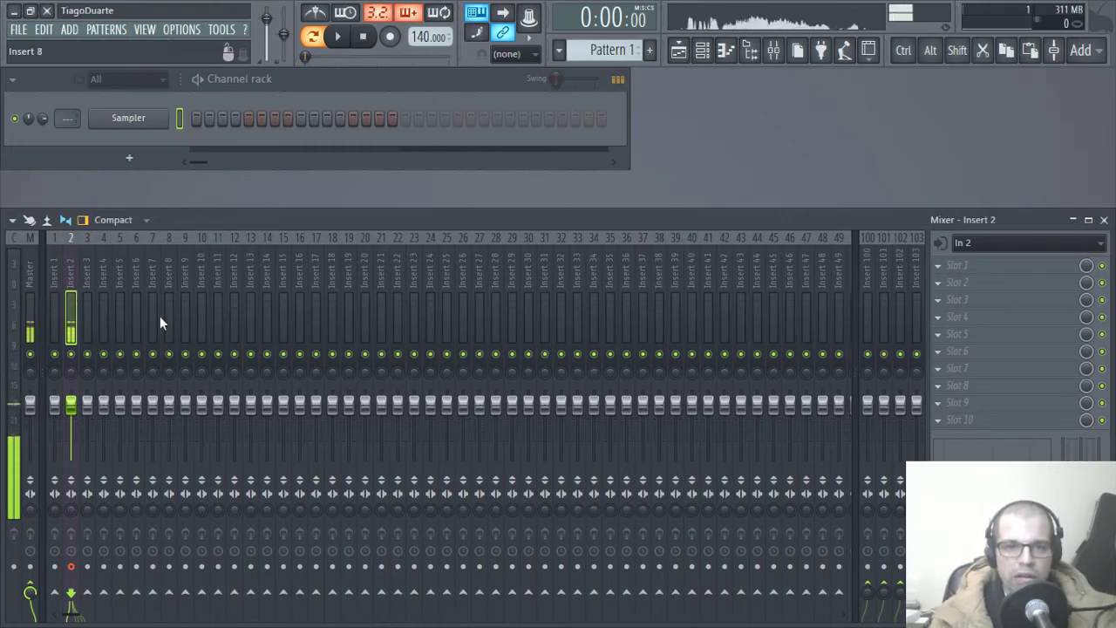
# Step: Disable the routing from Insert 2 to the Master track, testing the send both on and off
pyautogui.click(34, 589)
pyautogui.click(72, 567)
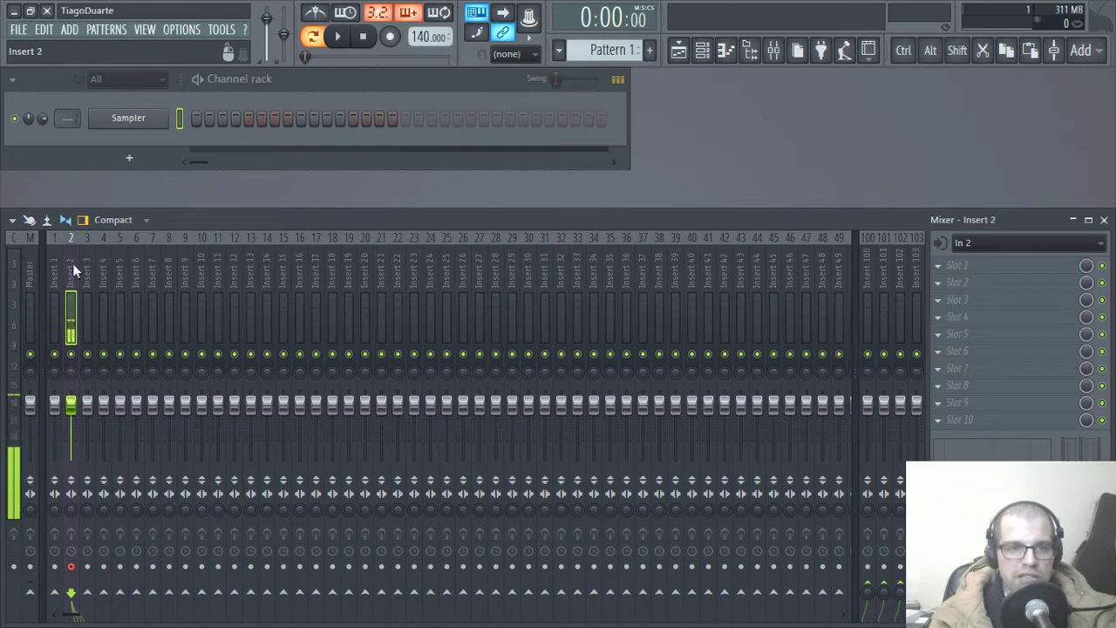
pyautogui.click(29, 278)
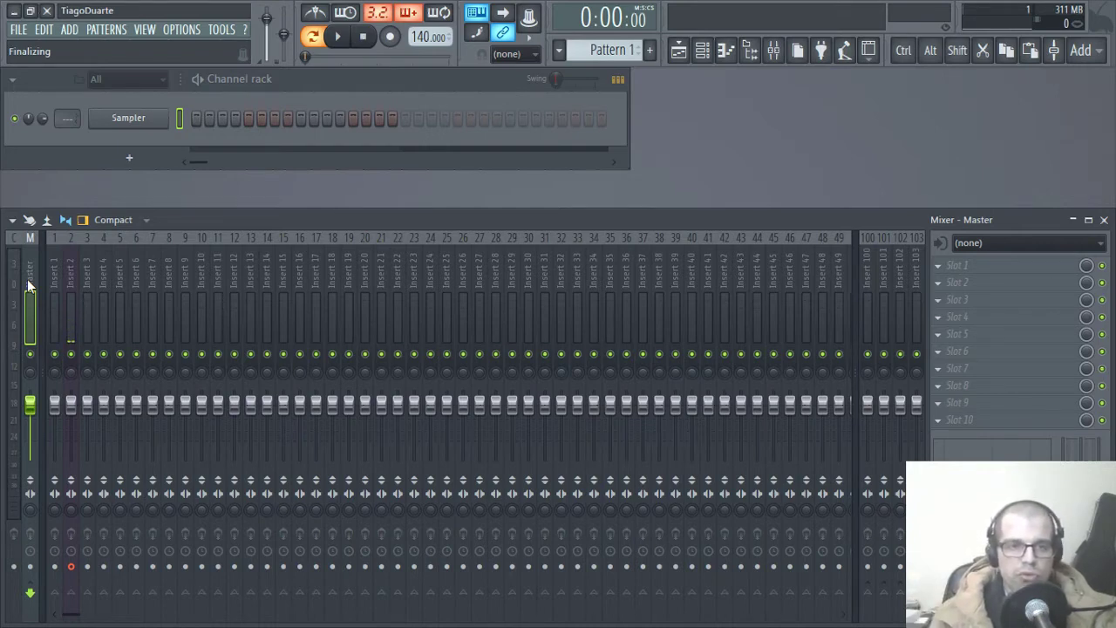
pyautogui.click(74, 268)
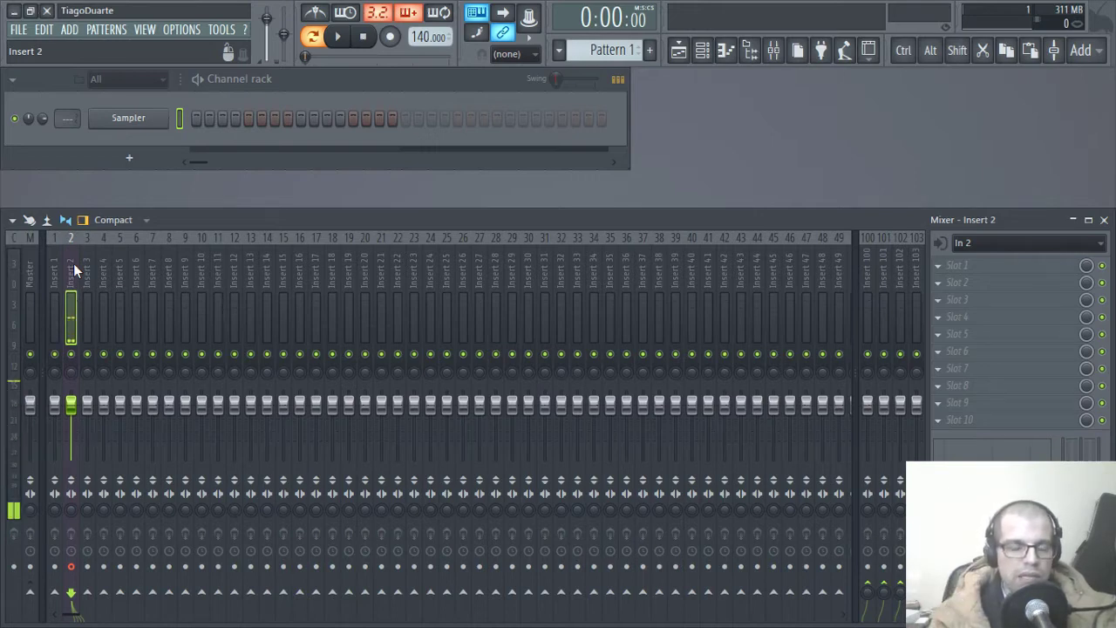
pyautogui.click(35, 593)
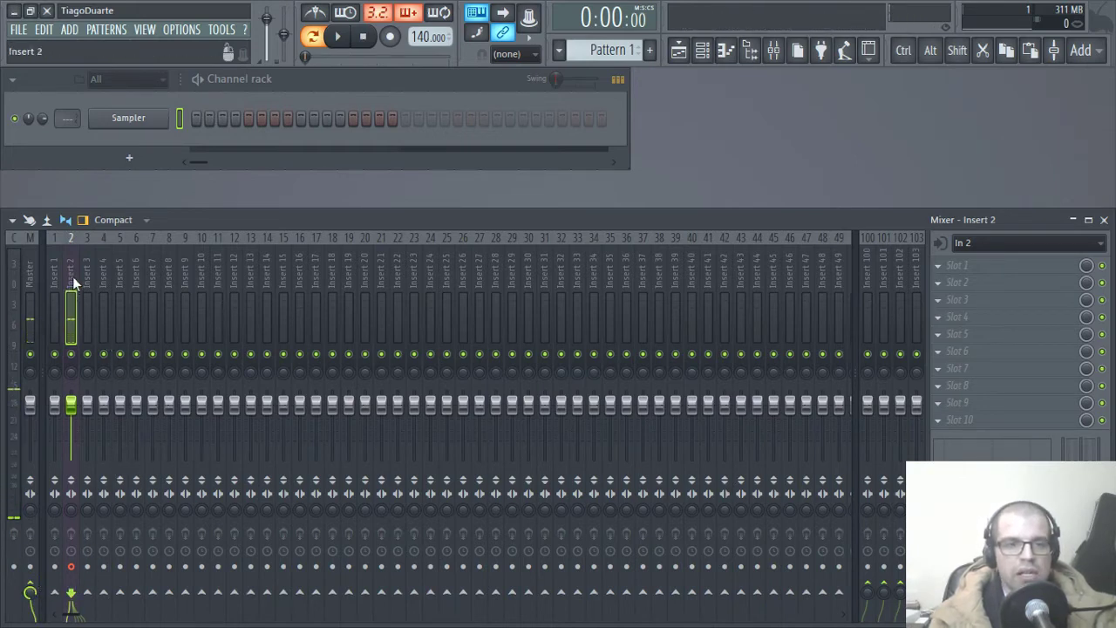
pyautogui.click(33, 588)
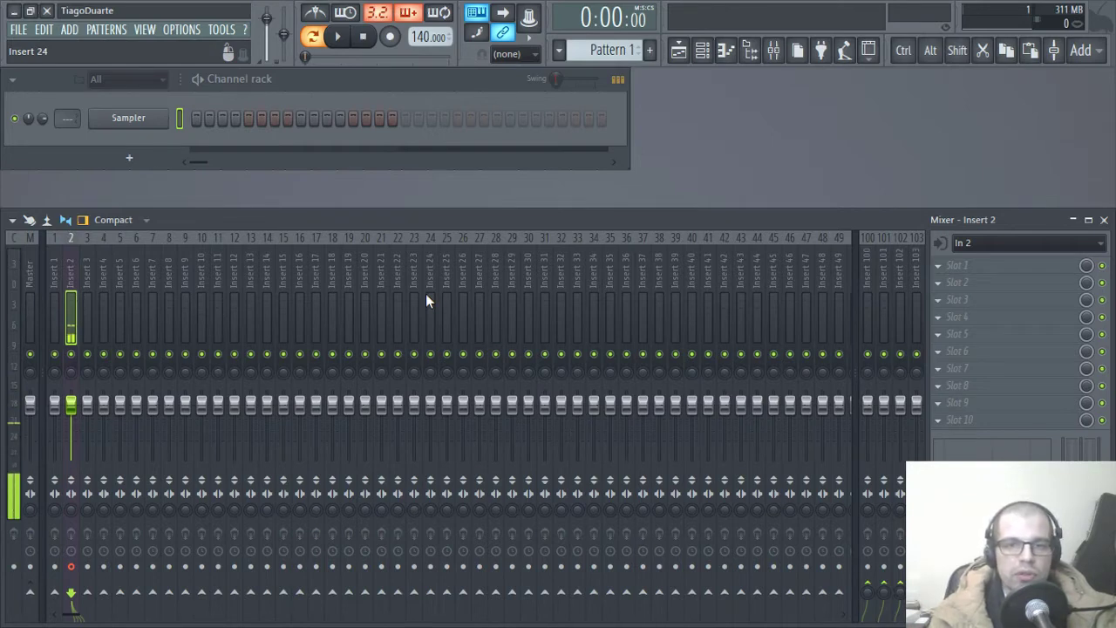
# Step: Show the playlist and arm recording, dismissing the recording-type prompt and checking the recording filter options
pyautogui.click(679, 50)
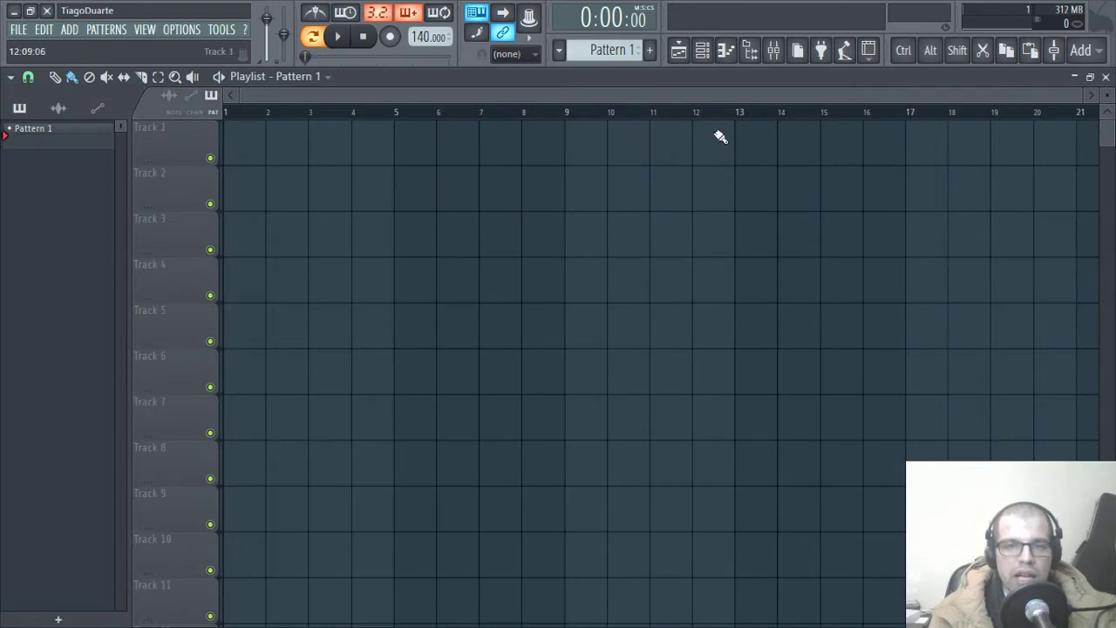
pyautogui.click(392, 39)
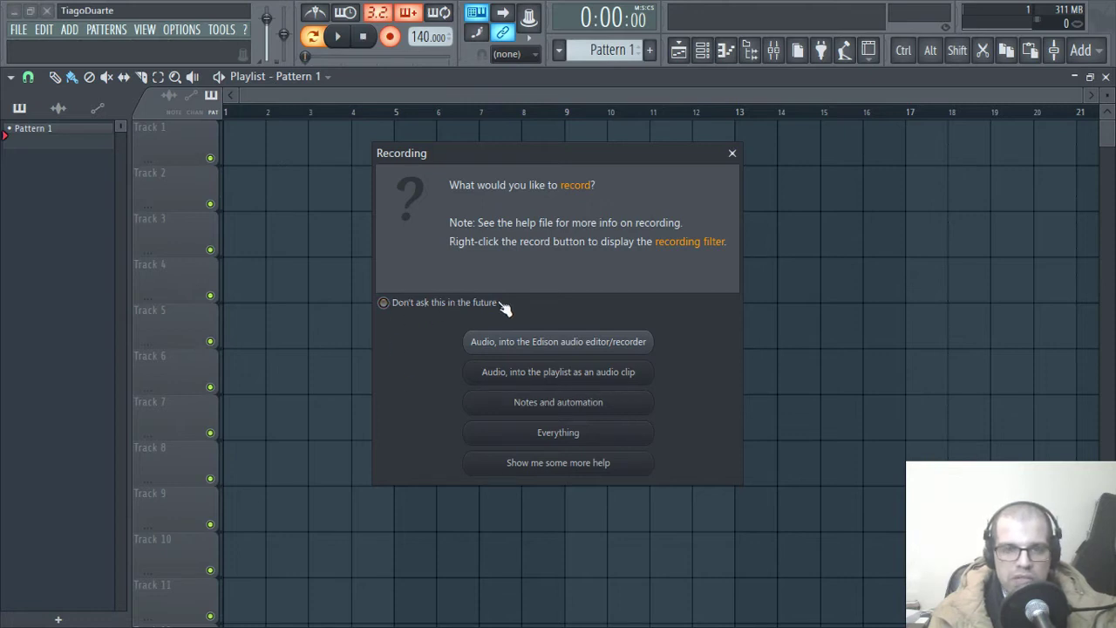
pyautogui.click(733, 153)
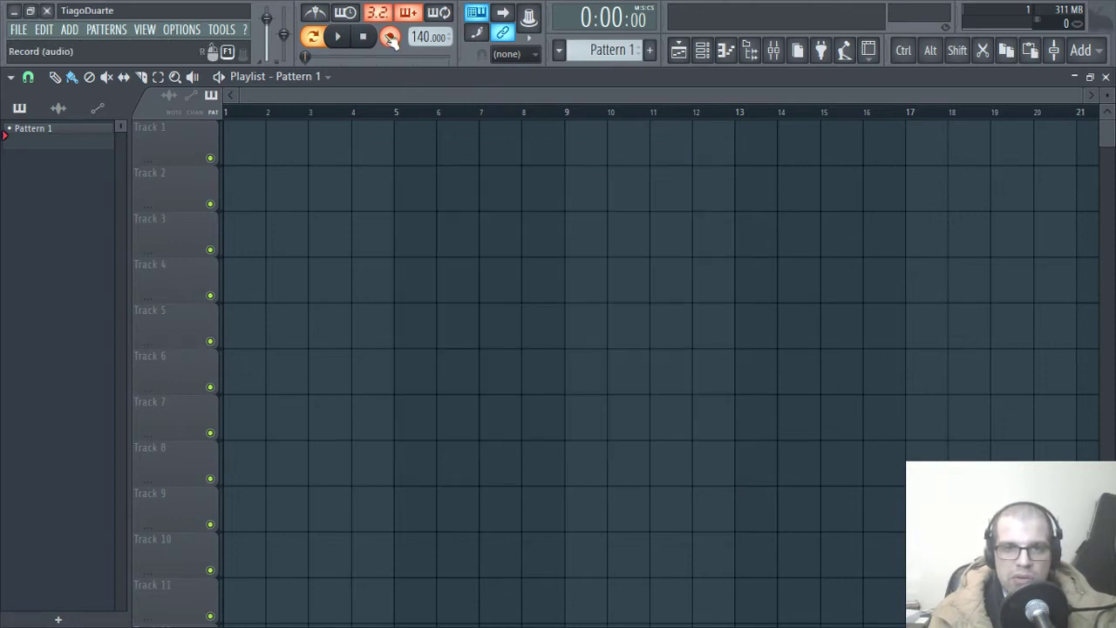
pyautogui.rightClick(389, 36)
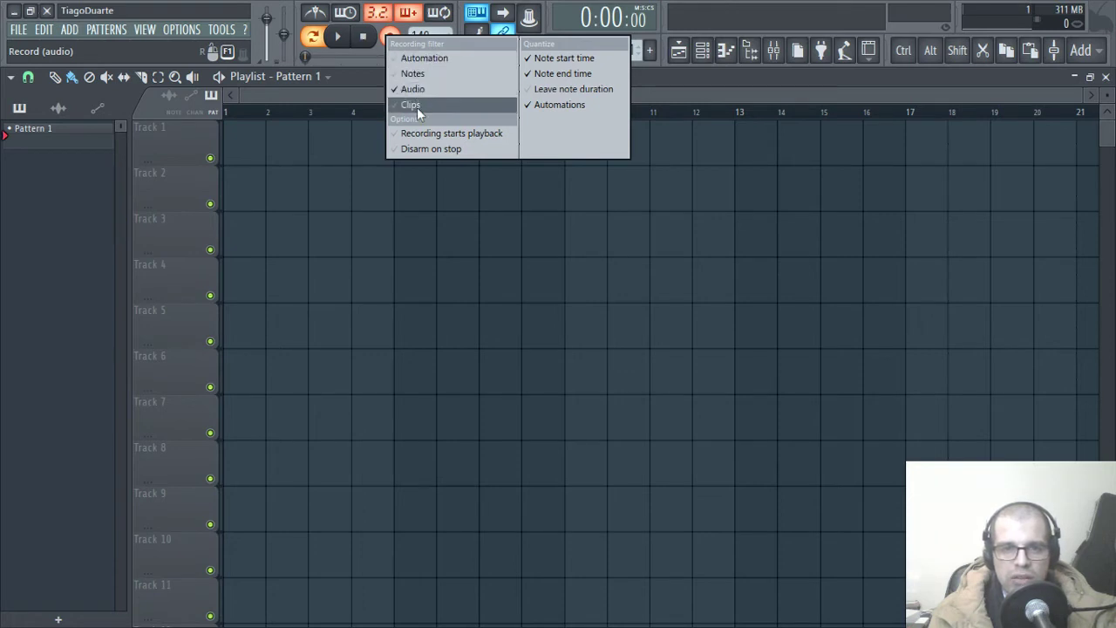
pyautogui.click(347, 102)
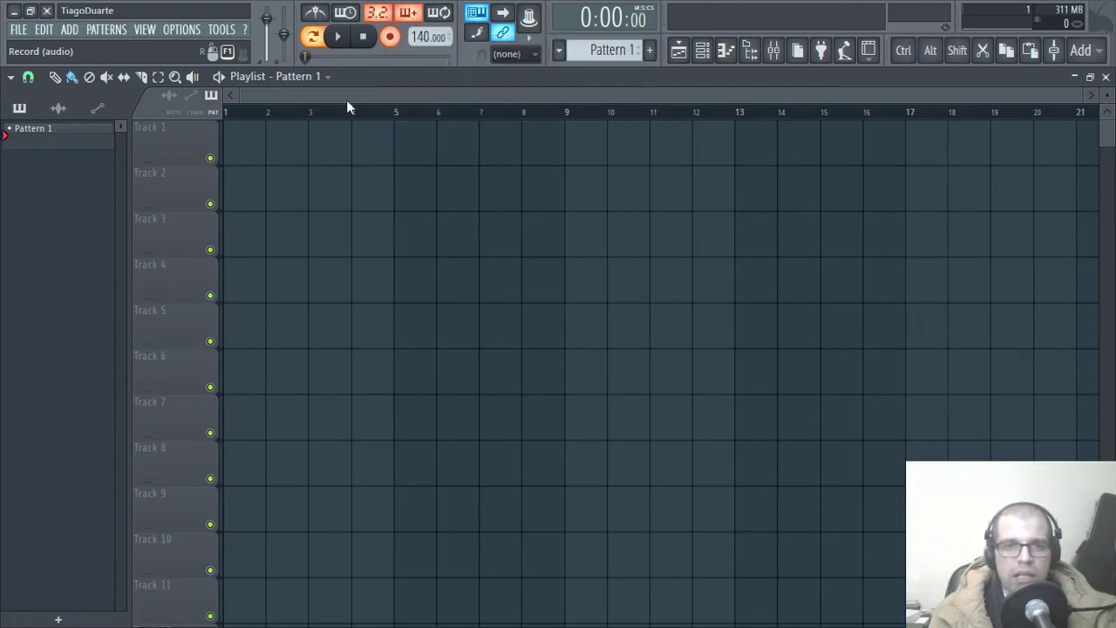
# Step: Try the "Don't ask this in the future" option in the recording prompt, review the recording filter, and disarm recording
pyautogui.click(392, 37)
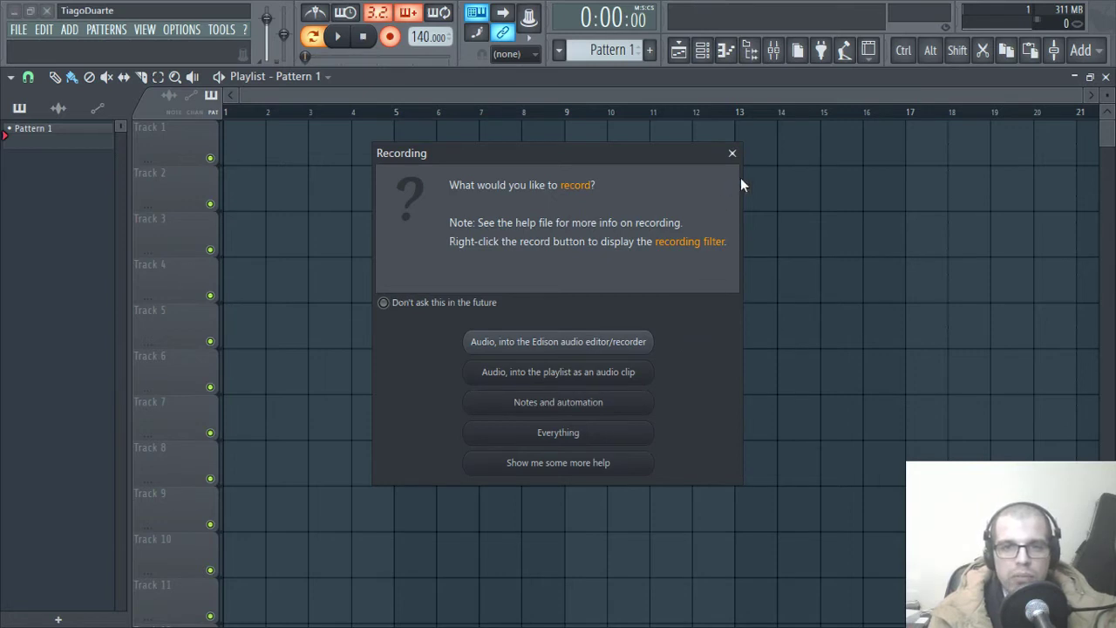
pyautogui.click(409, 303)
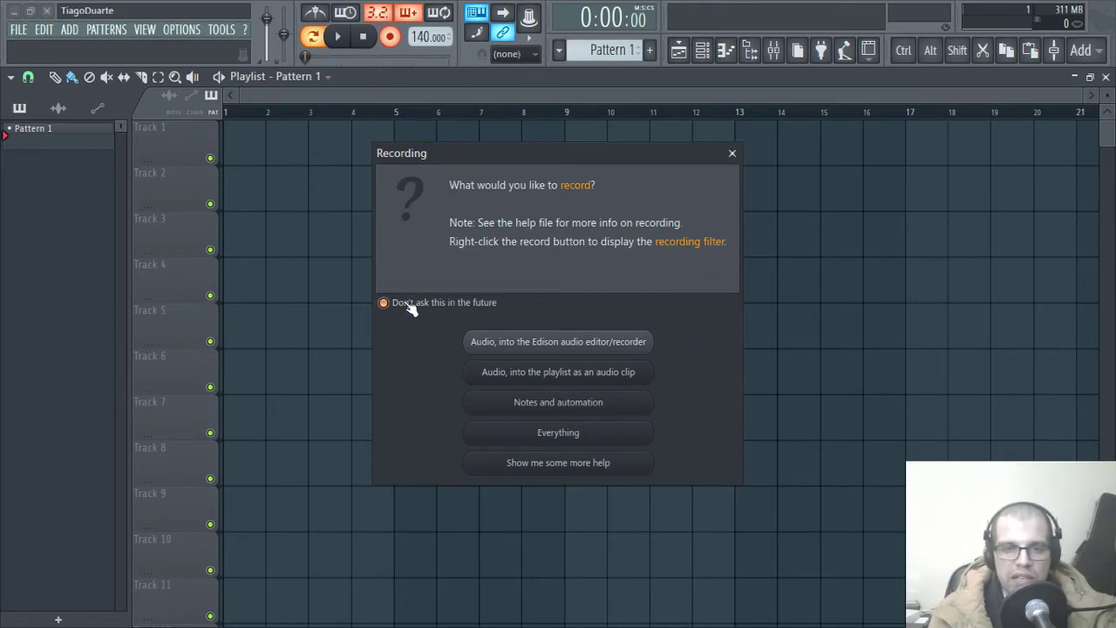
pyautogui.click(734, 153)
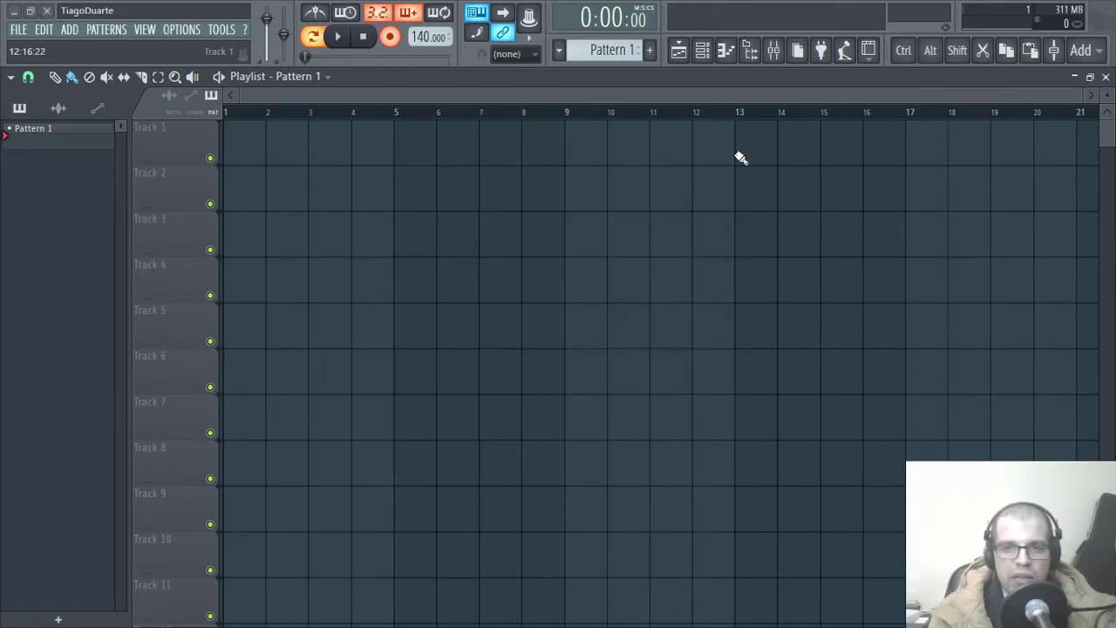
pyautogui.rightClick(392, 38)
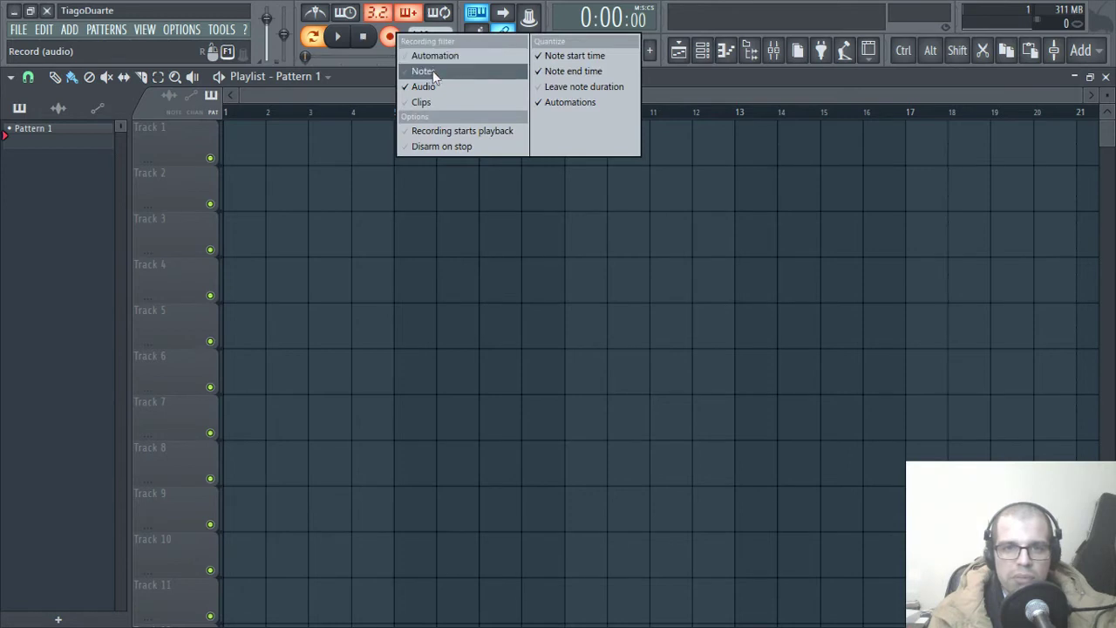
pyautogui.click(359, 92)
pyautogui.click(398, 40)
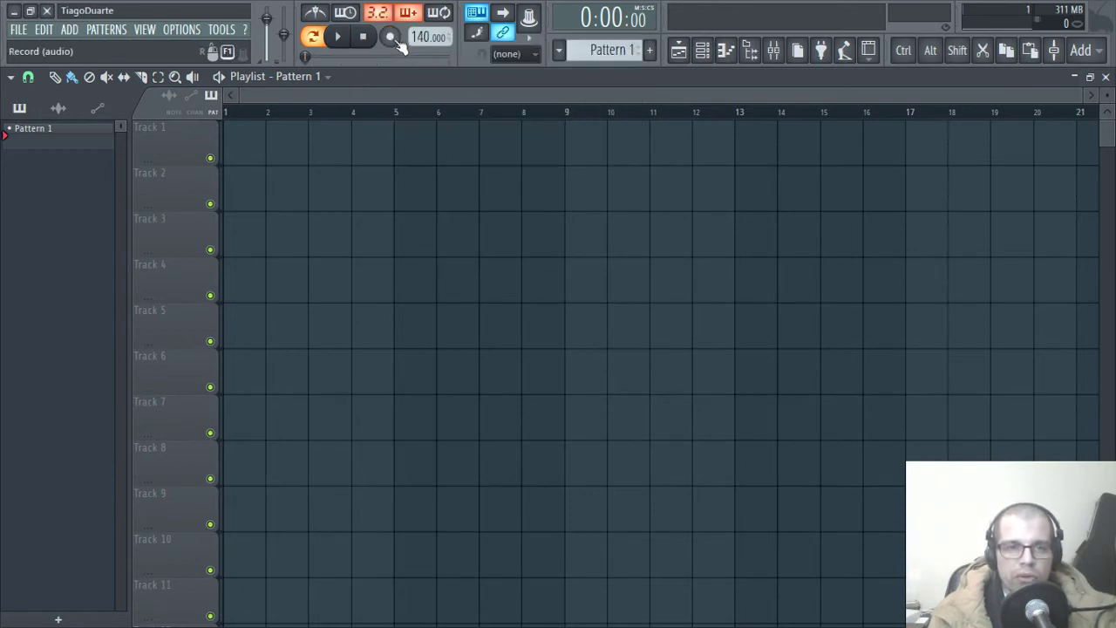
# Step: Arm recording with audio going into the playlist as an audio clip, then record a short vocal take and stop
pyautogui.click(392, 38)
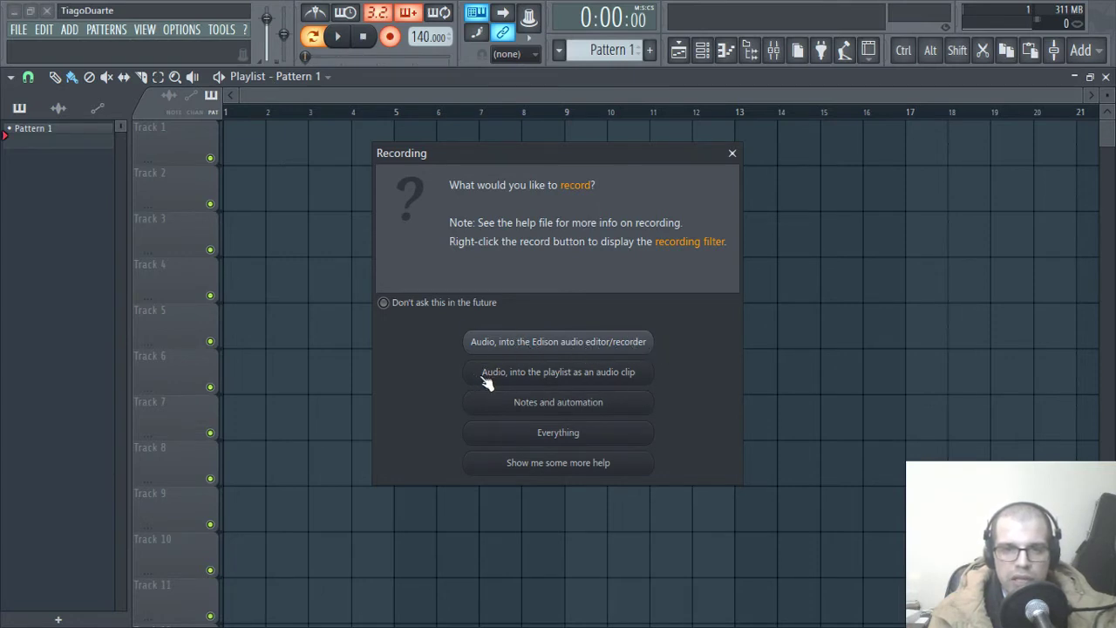
pyautogui.click(607, 373)
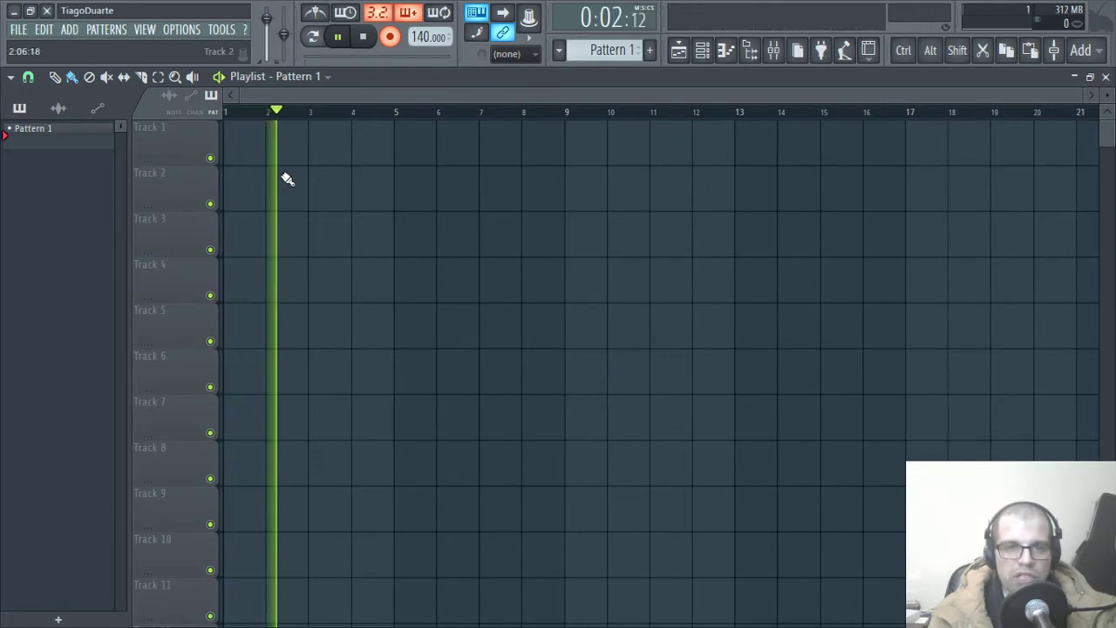
pyautogui.click(364, 38)
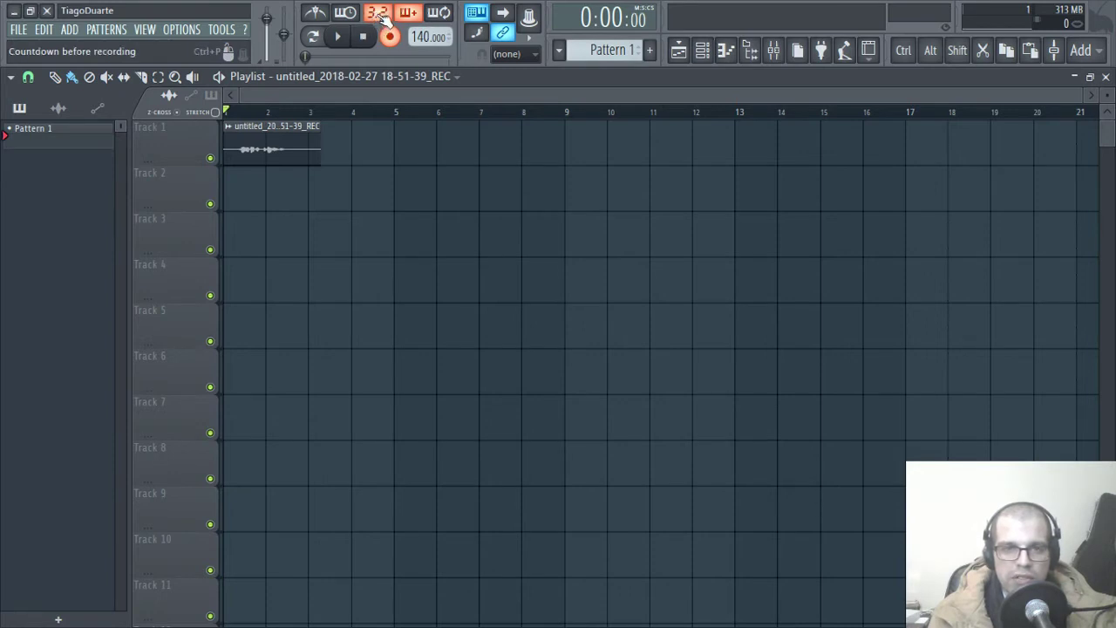
# Step: Record a second vocal take with the countdown enabled, then delete its clip from playlist Track 2
pyautogui.click(342, 41)
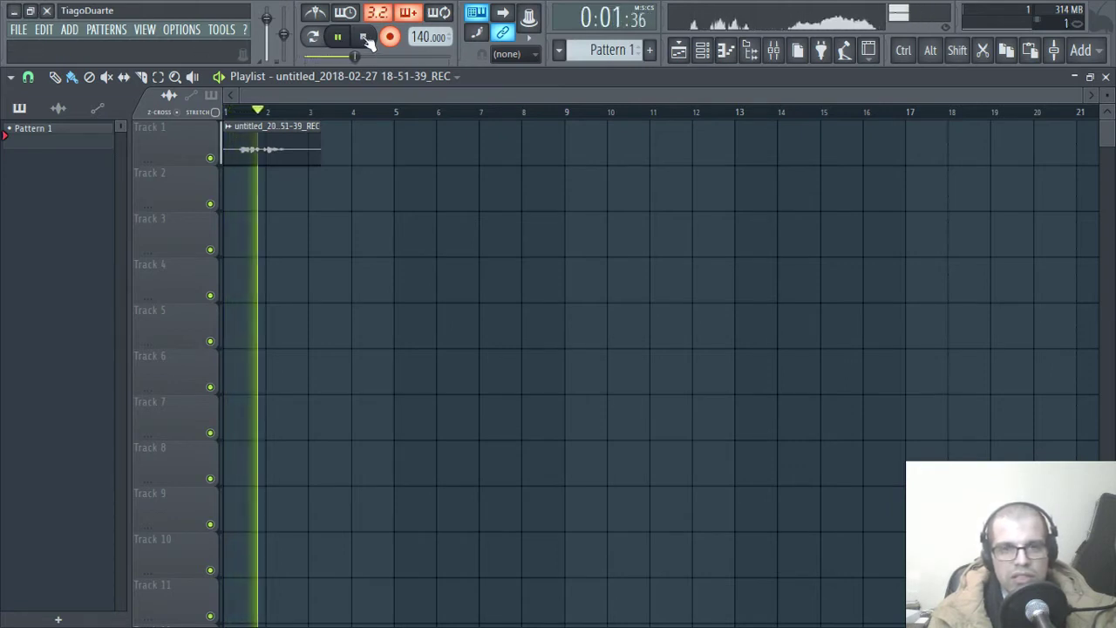
pyautogui.click(364, 38)
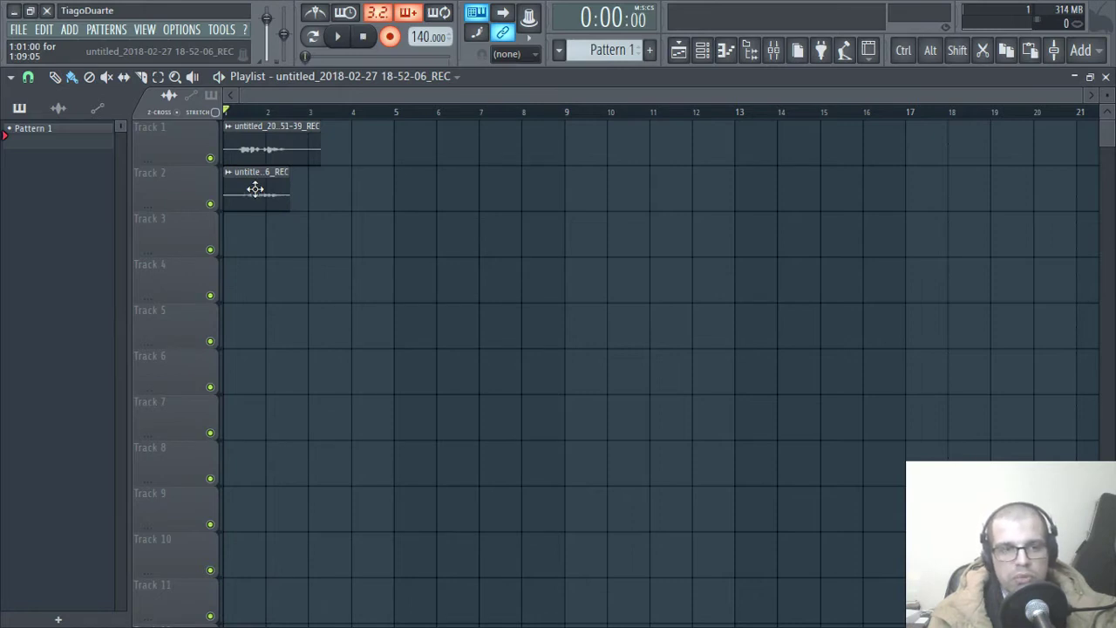
pyautogui.rightClick(255, 190)
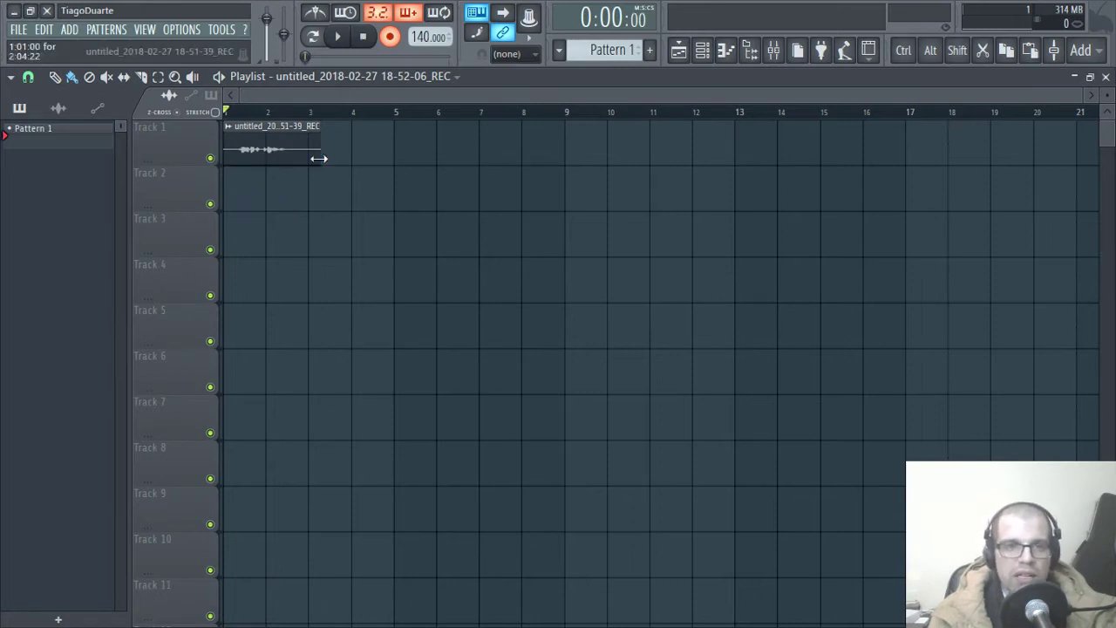
# Step: Turn off the countdown before recording, record another short take, and delete its clip from Track 2
pyautogui.click(380, 15)
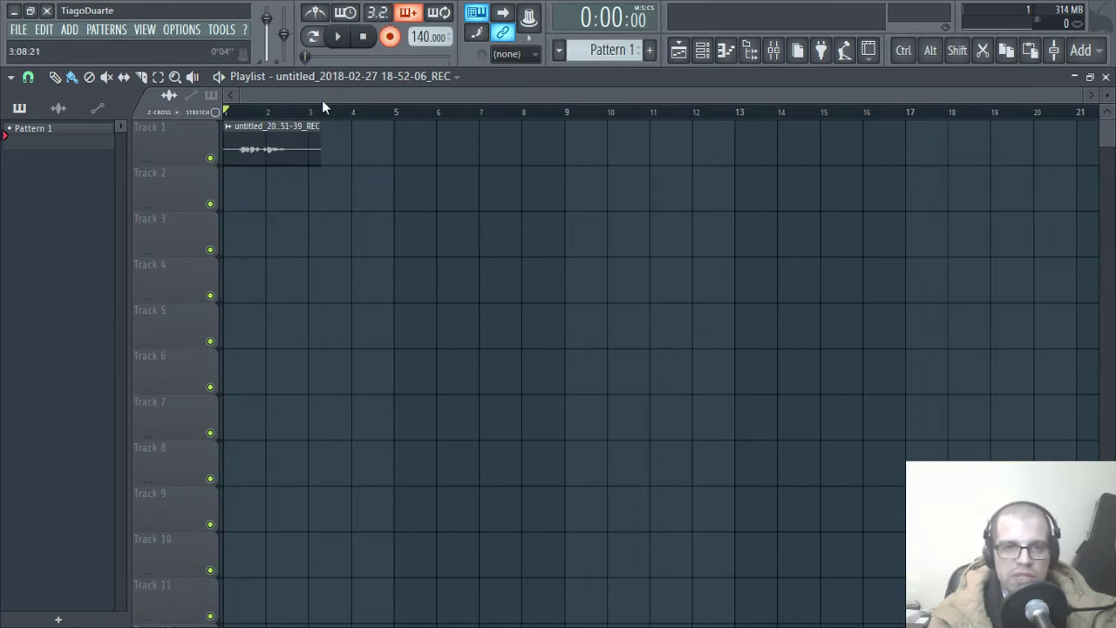
pyautogui.click(339, 38)
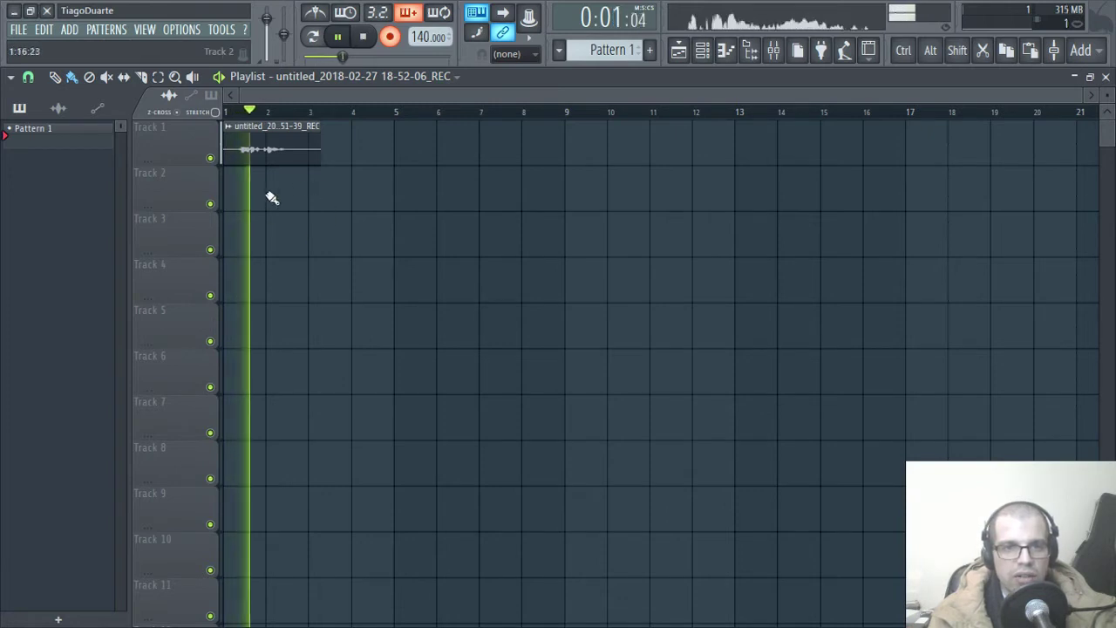
pyautogui.press('space')
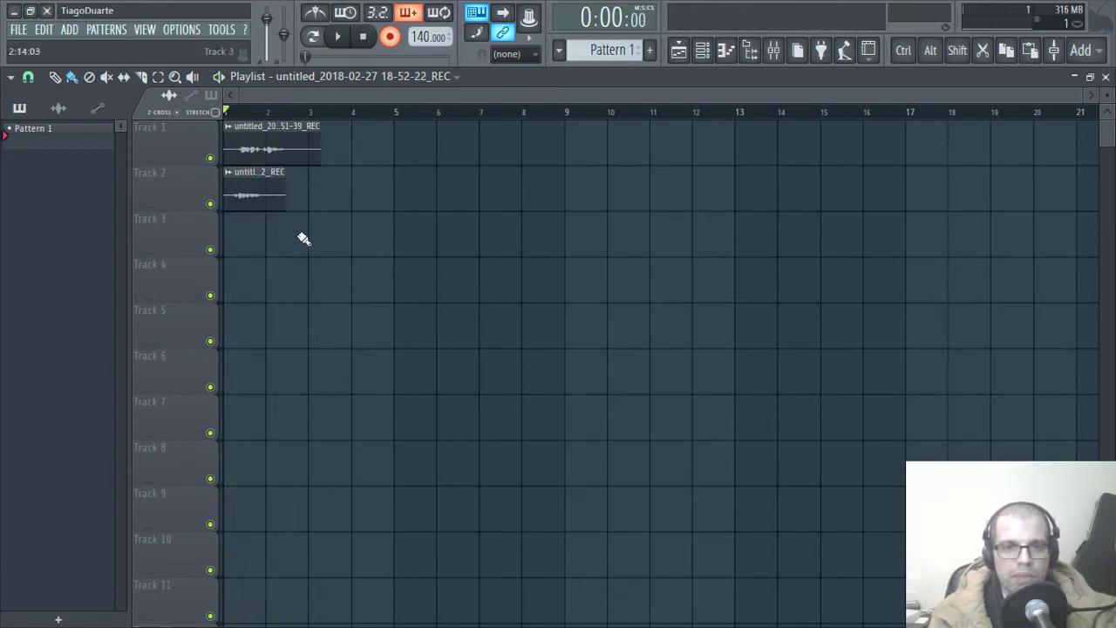
pyautogui.rightClick(251, 202)
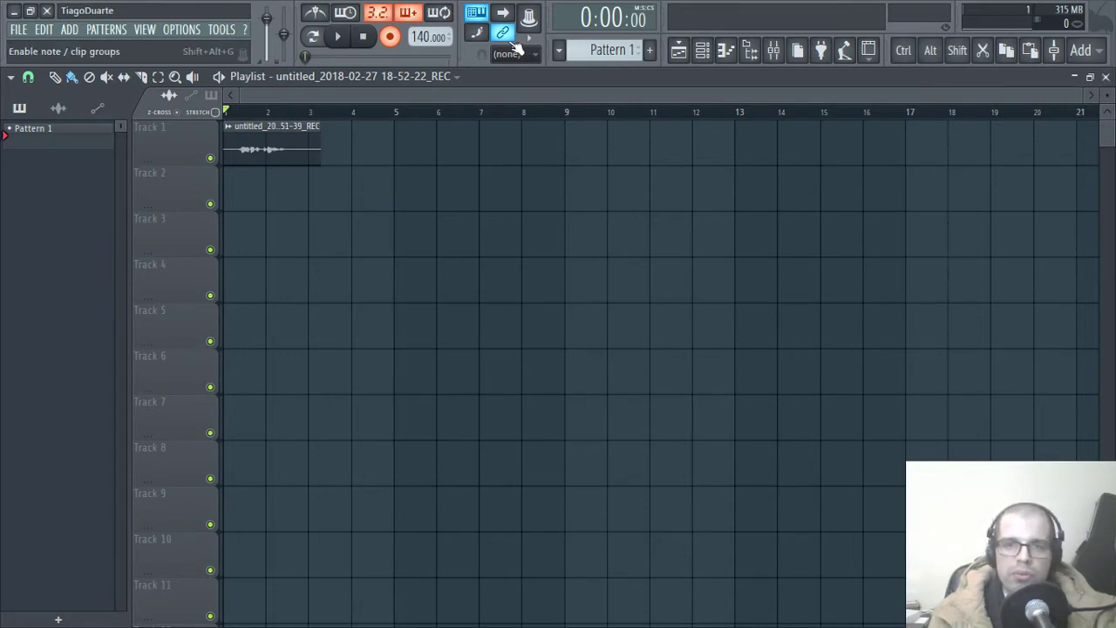
# Step: Disarm recording and play back the vocal clip on Track 1, stopping playback at its end
pyautogui.click(391, 38)
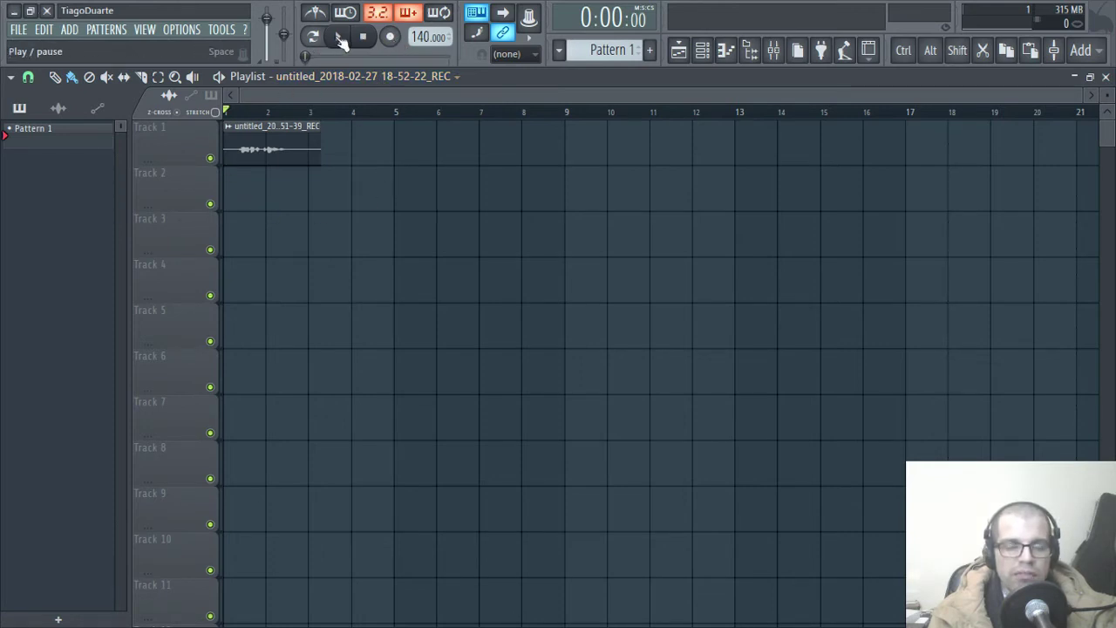
pyautogui.click(339, 38)
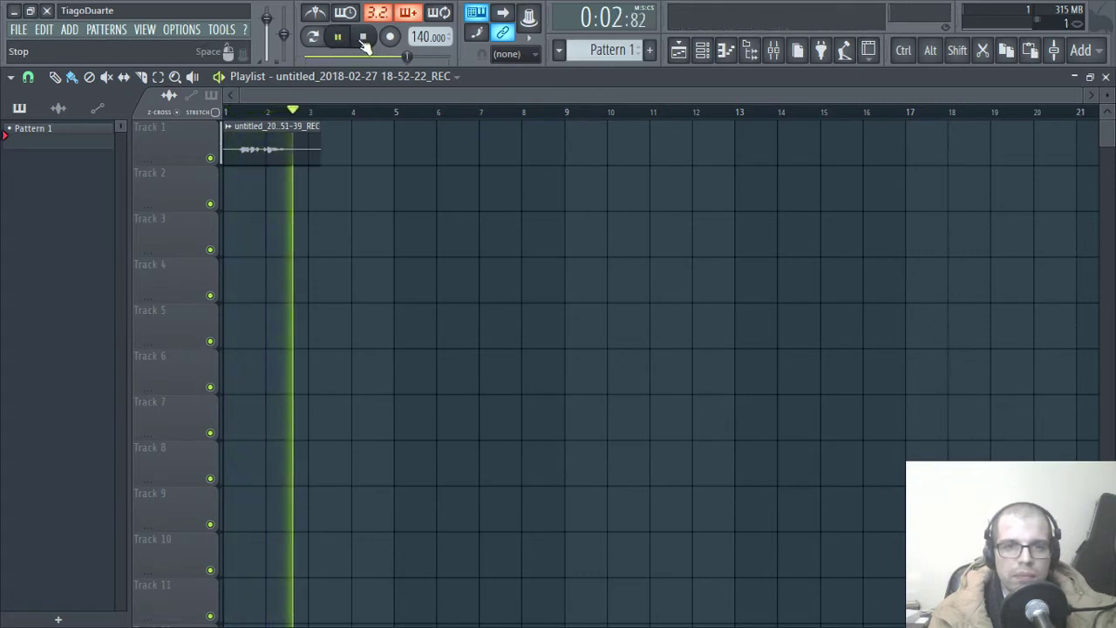
pyautogui.click(363, 36)
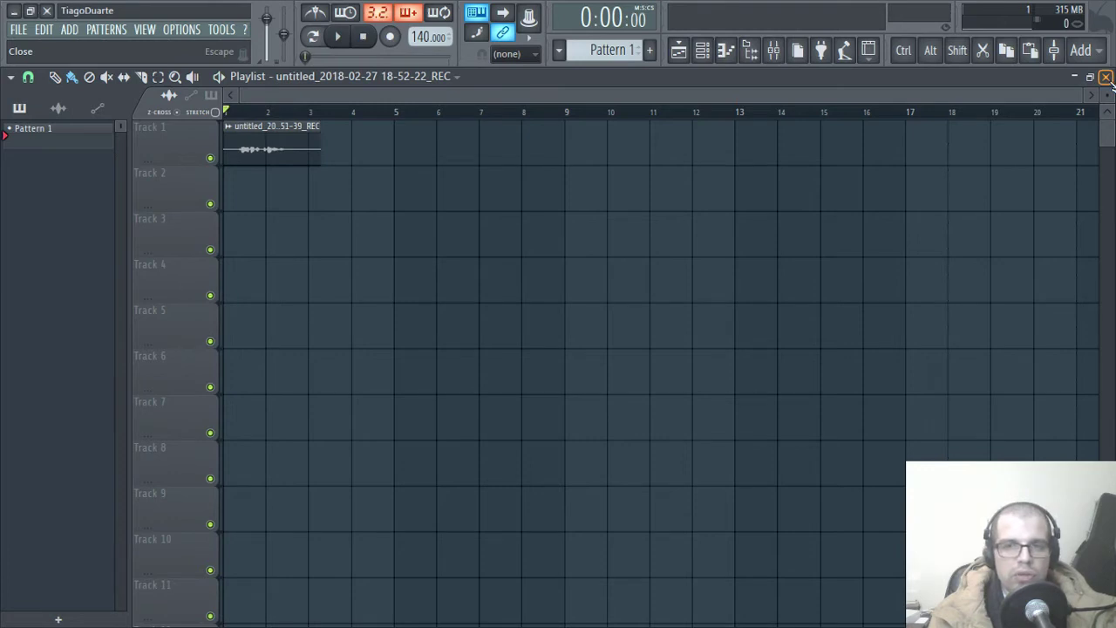
# Step: Shrink the playlist into a narrow window beside the channel rack and zoom its timeline in on the recorded clip
pyautogui.press('Escape')
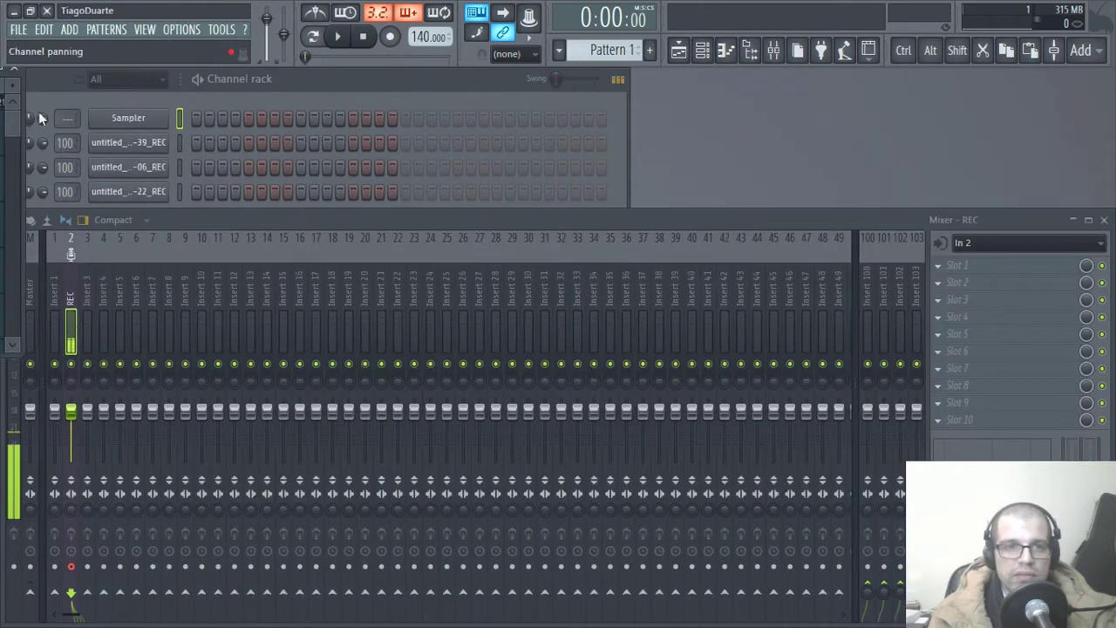
pyautogui.click(19, 79)
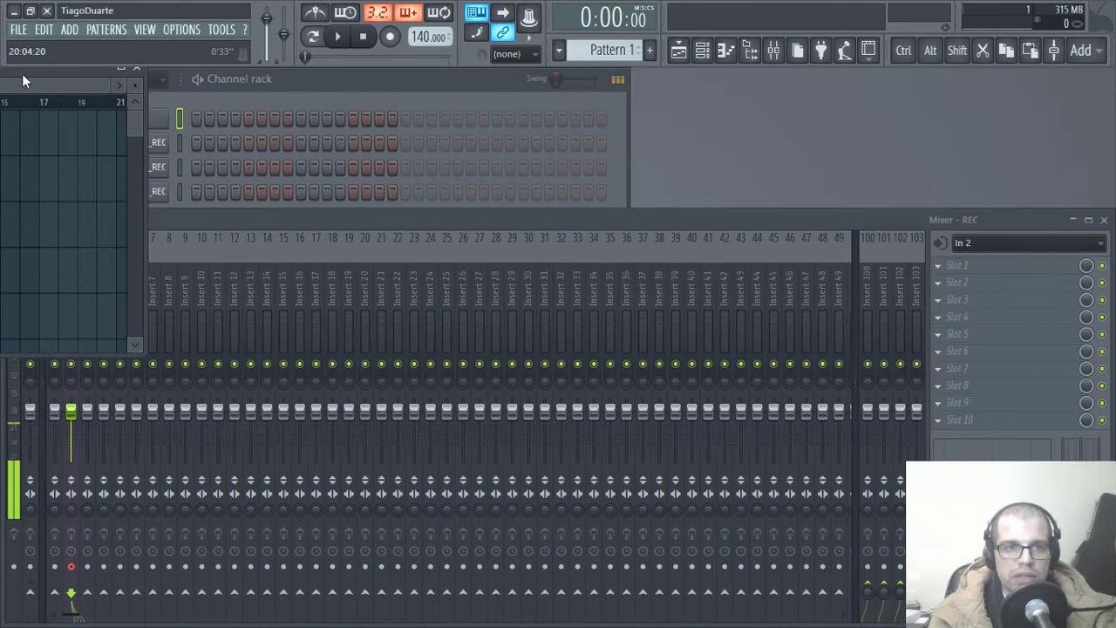
pyautogui.moveTo(22, 76); pyautogui.dragTo(990, 89)
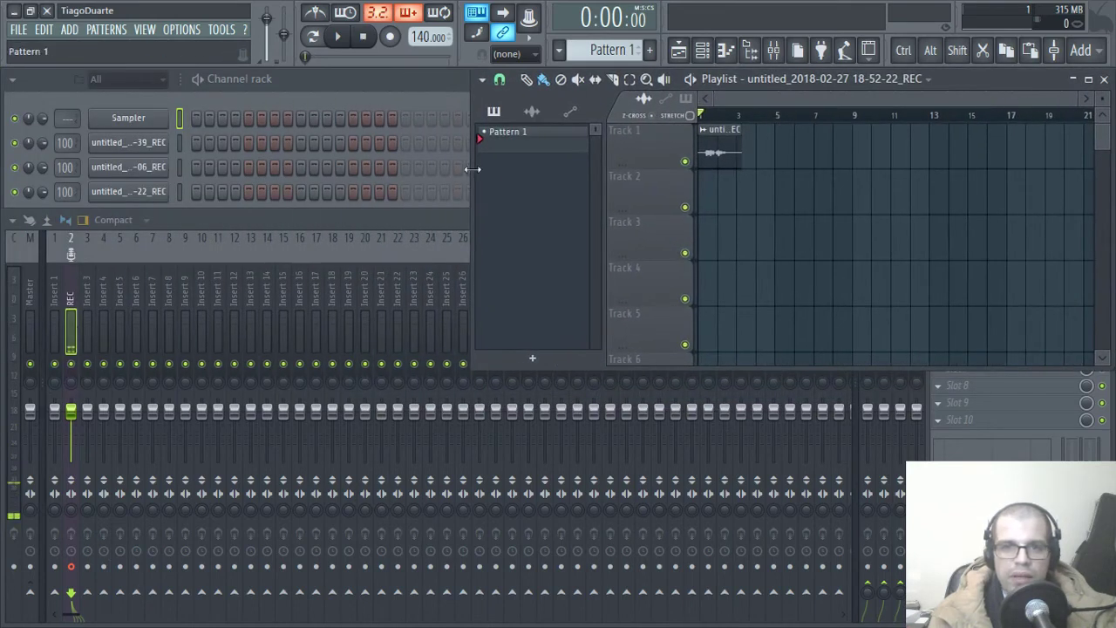
pyautogui.moveTo(471, 169); pyautogui.dragTo(656, 169)
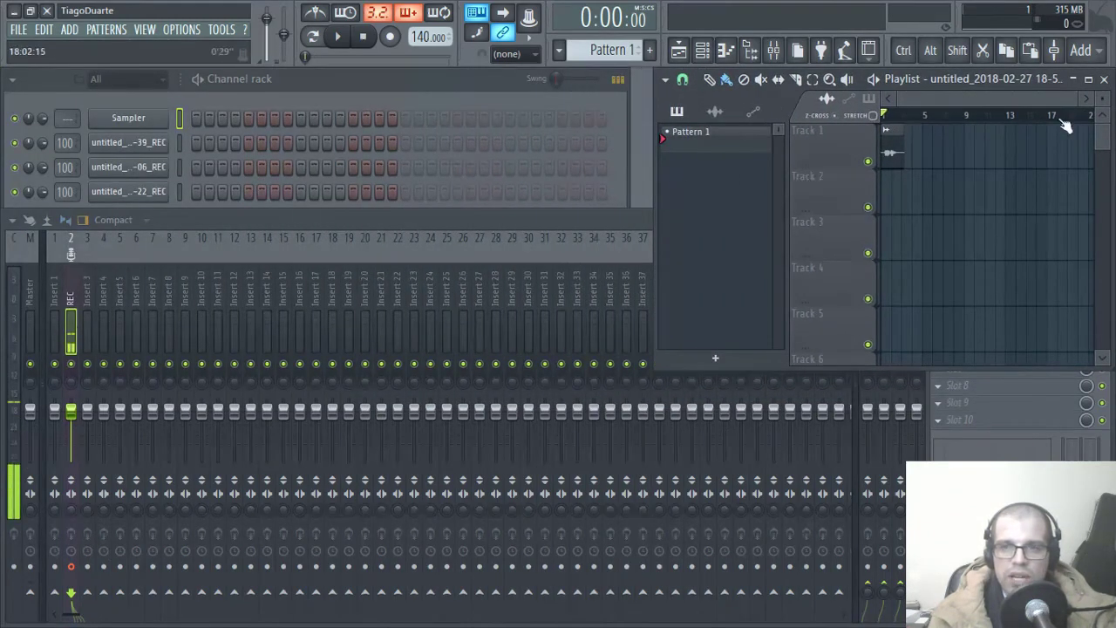
pyautogui.moveTo(1081, 98); pyautogui.dragTo(937, 103)
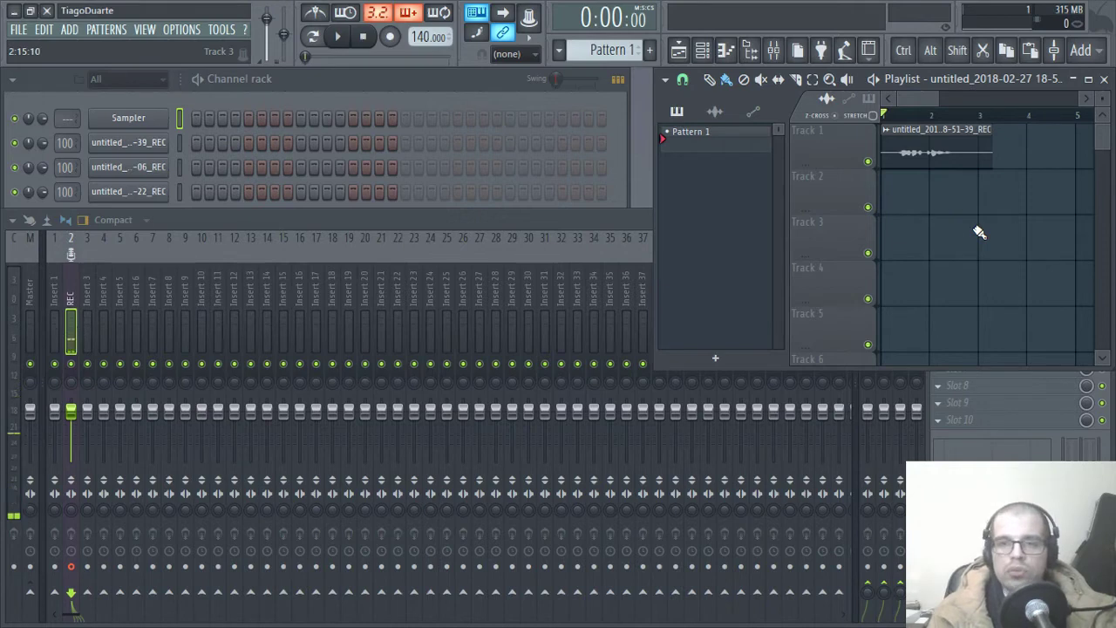
# Step: Load Edison into effect slot 1 of the REC mixer track and move its window clear of the mixer's effect slots
pyautogui.click(549, 205)
pyautogui.click(641, 231)
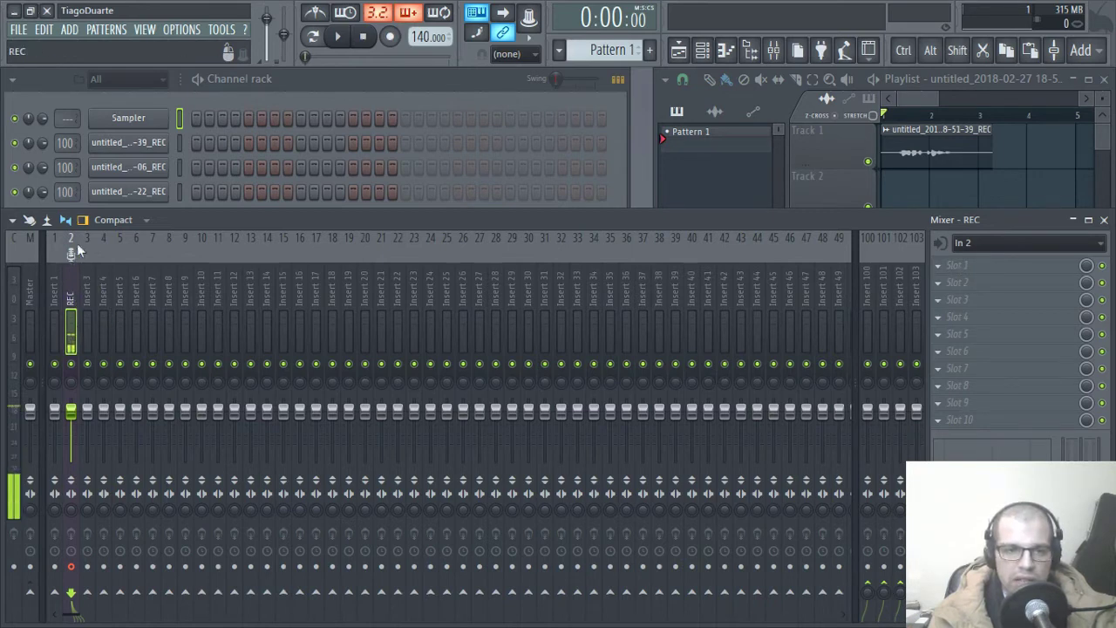
pyautogui.click(998, 277)
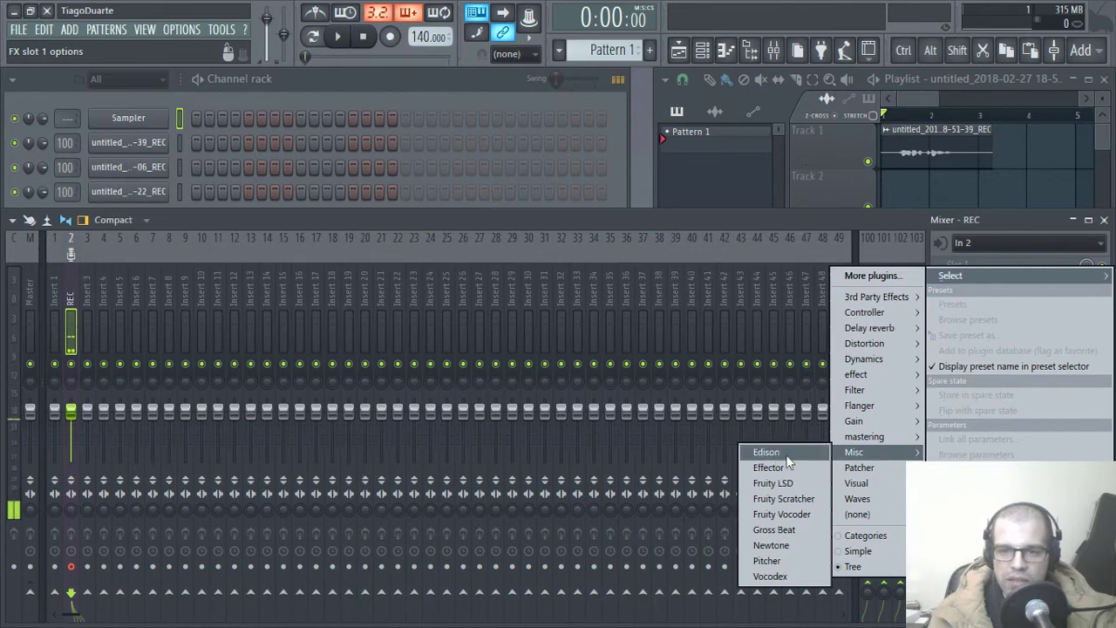
pyautogui.click(785, 454)
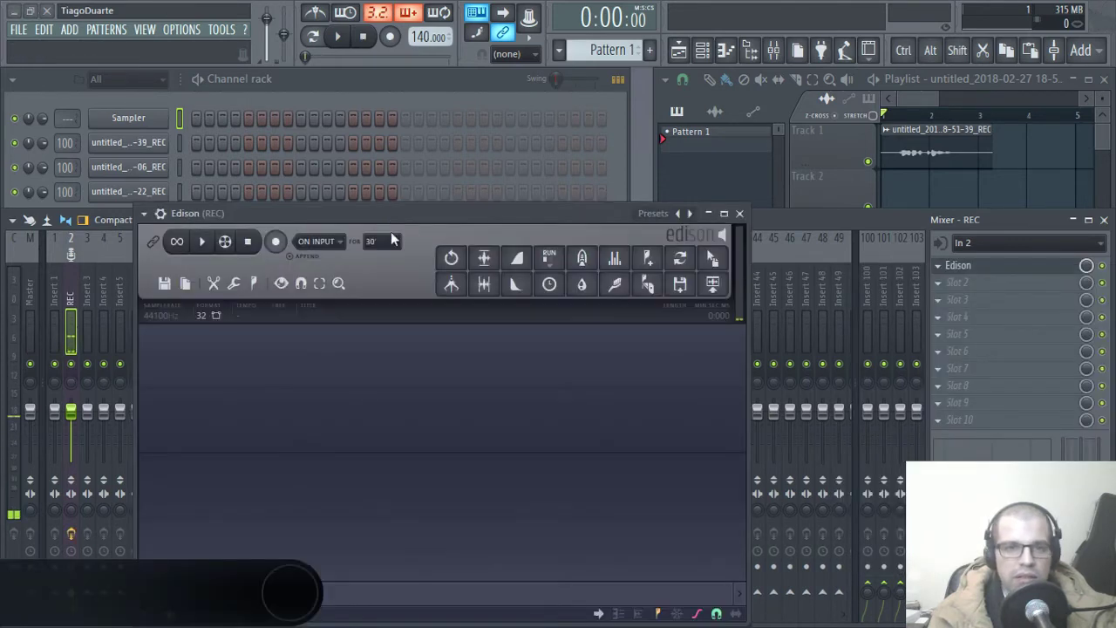
pyautogui.moveTo(416, 212); pyautogui.dragTo(499, 122)
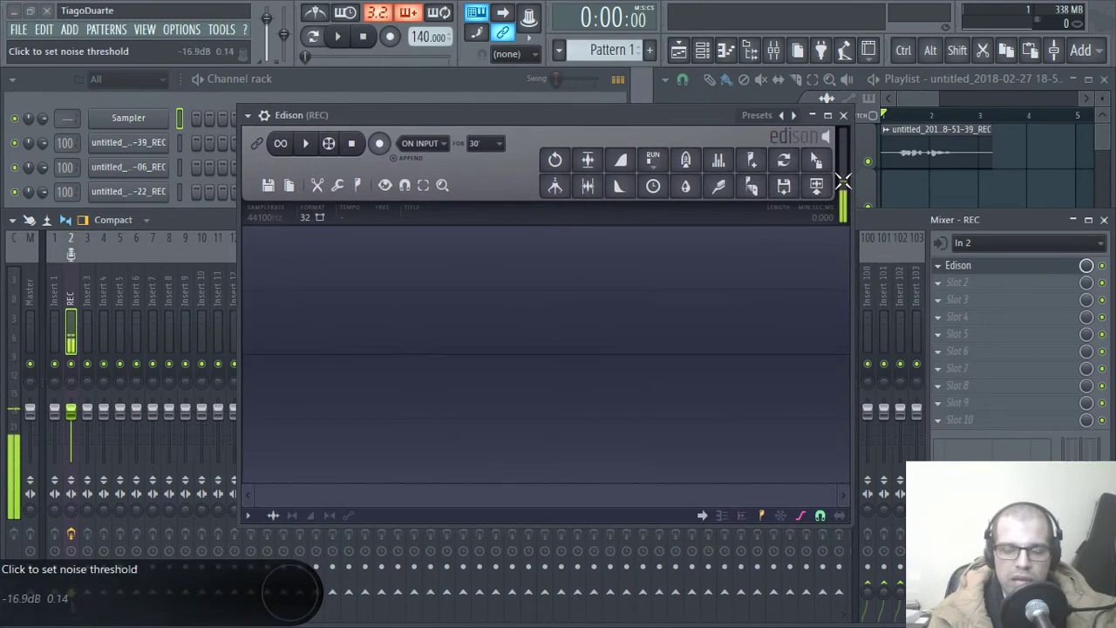
# Step: Set Edison's recording mode to Now, record a short test, and delete the recorded audio
pyautogui.click(421, 143)
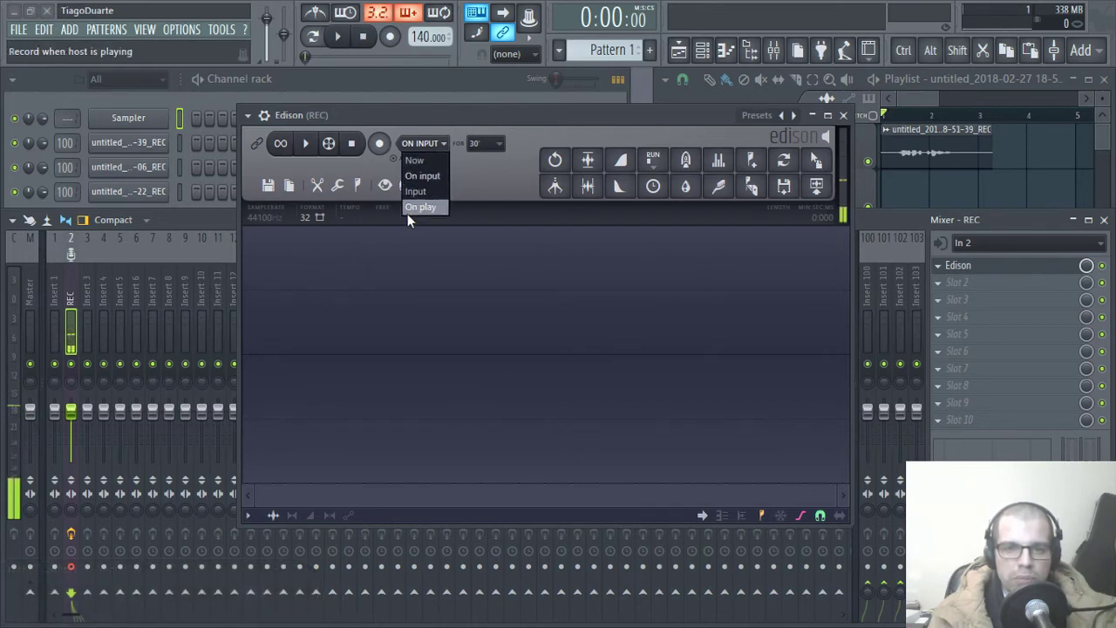
pyautogui.click(425, 162)
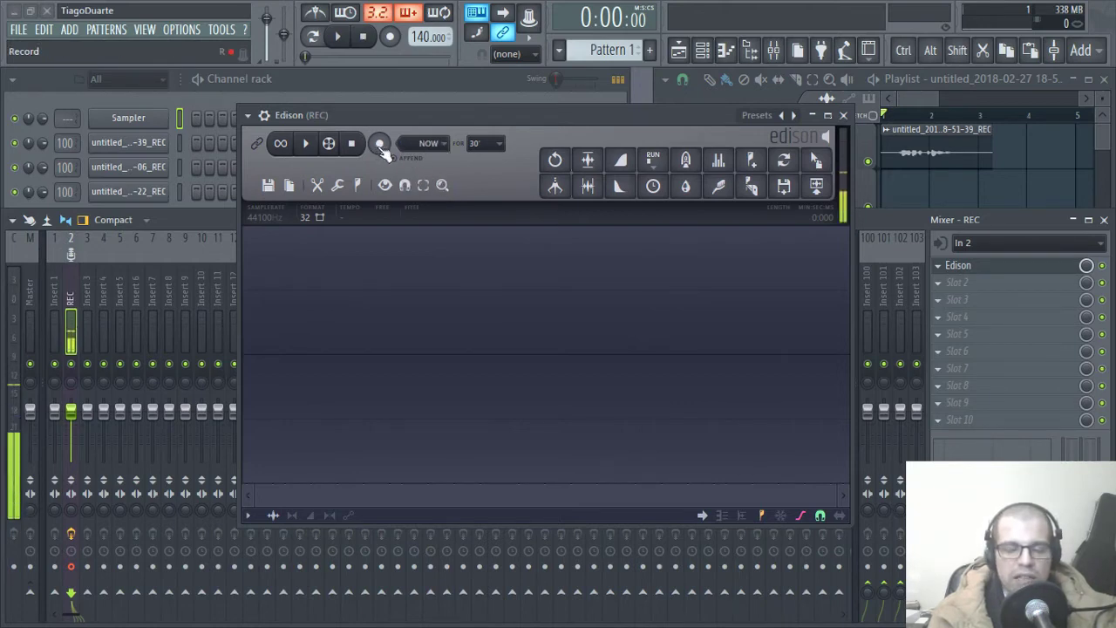
pyautogui.click(380, 146)
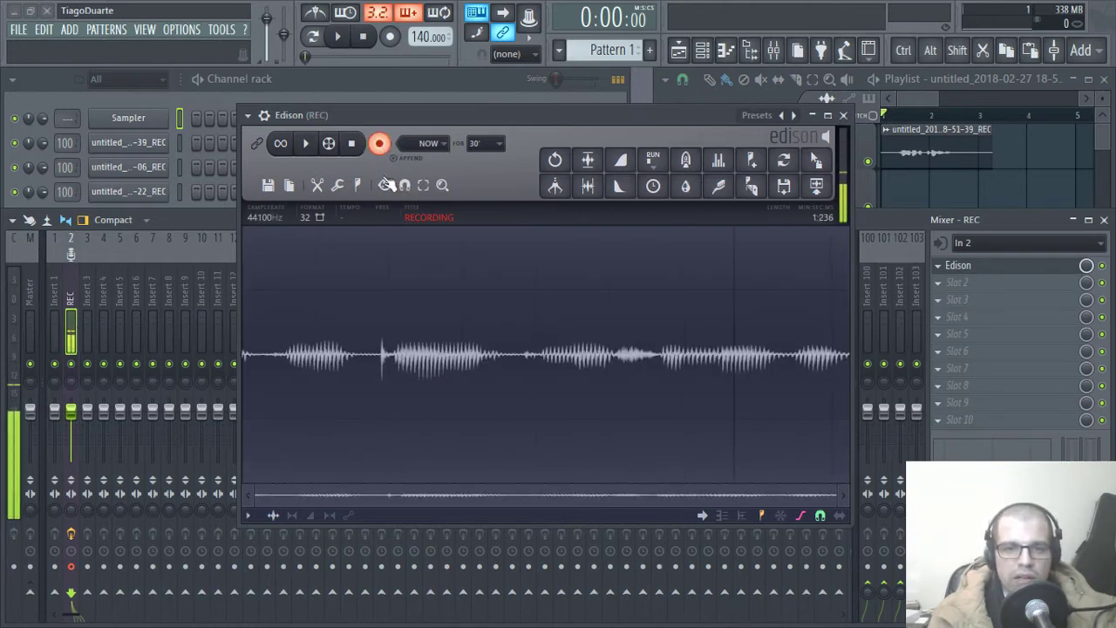
pyautogui.click(380, 146)
pyautogui.press('Delete')
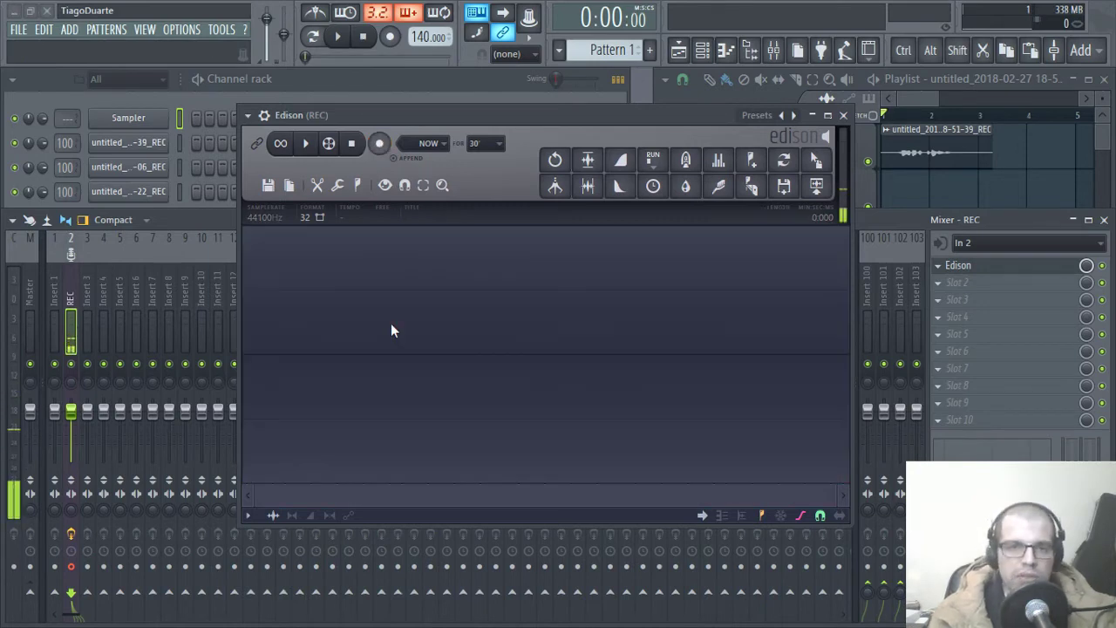
# Step: Set Edison's recording mode to On input, record a spoken test, and delete the recorded audio
pyautogui.click(444, 142)
pyautogui.click(449, 179)
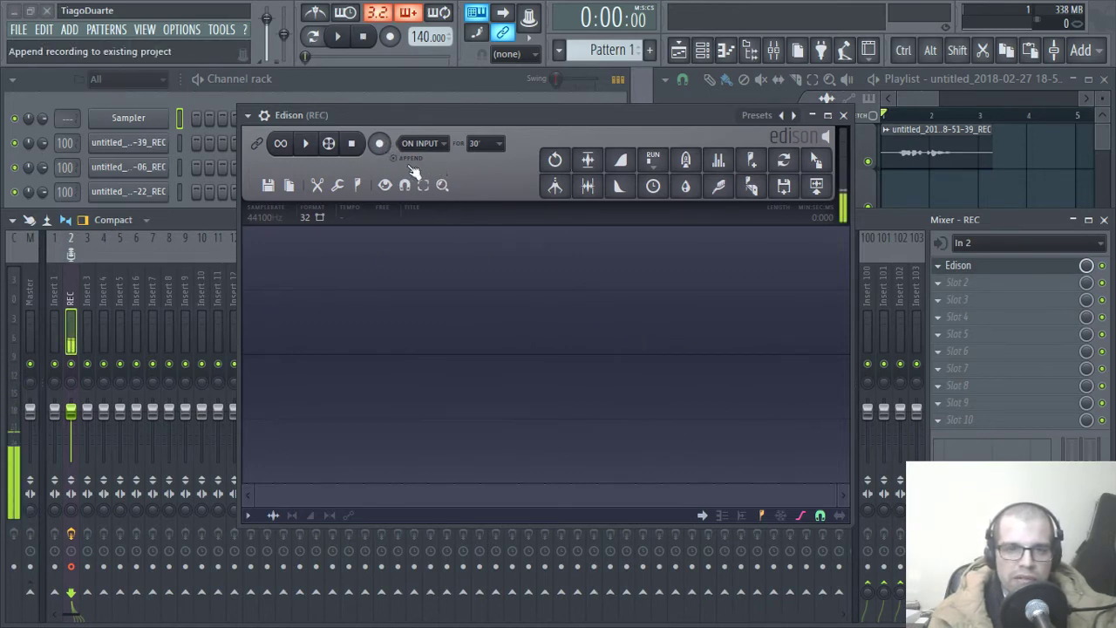
pyautogui.click(380, 145)
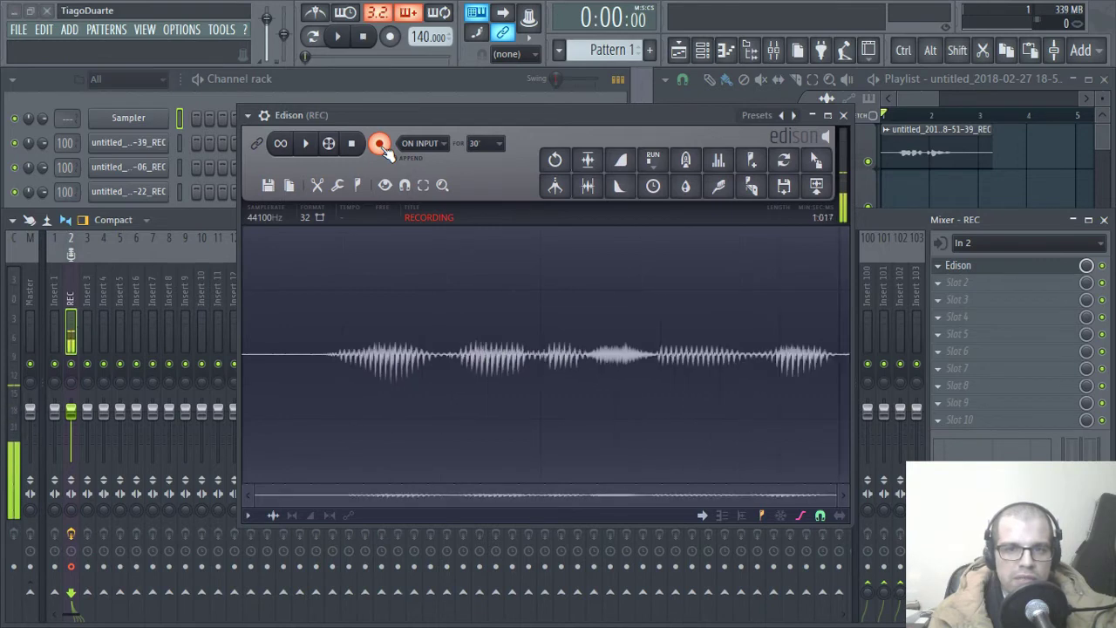
pyautogui.click(380, 145)
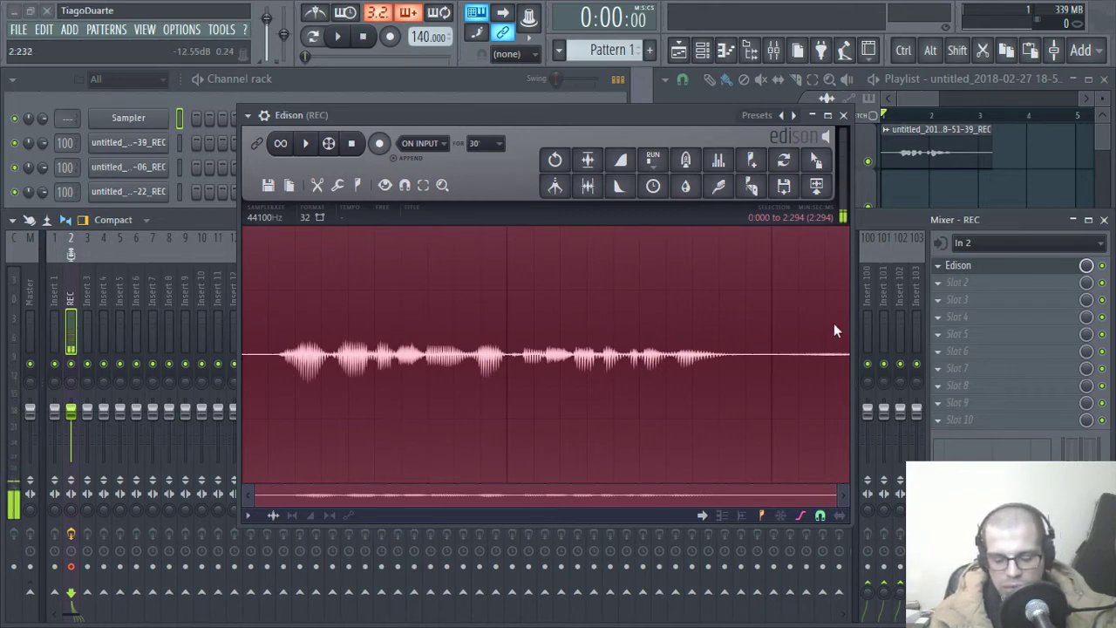
pyautogui.press('Delete')
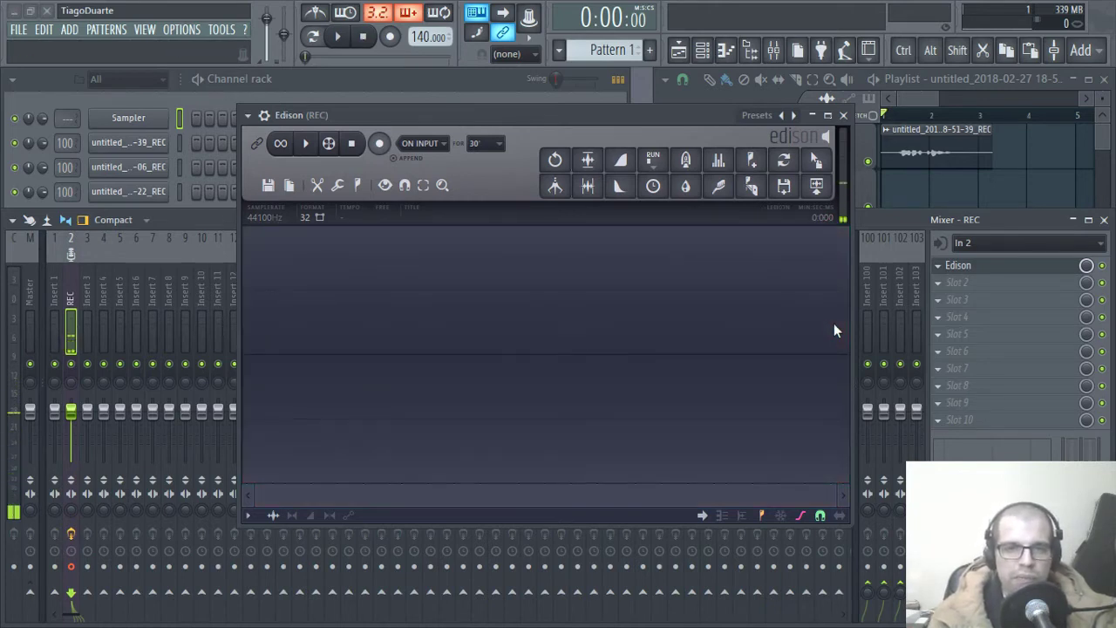
# Step: Set Edison's recording mode to Input, record a test with spoken phrases, and clear the recorded audio
pyautogui.click(436, 148)
pyautogui.click(429, 190)
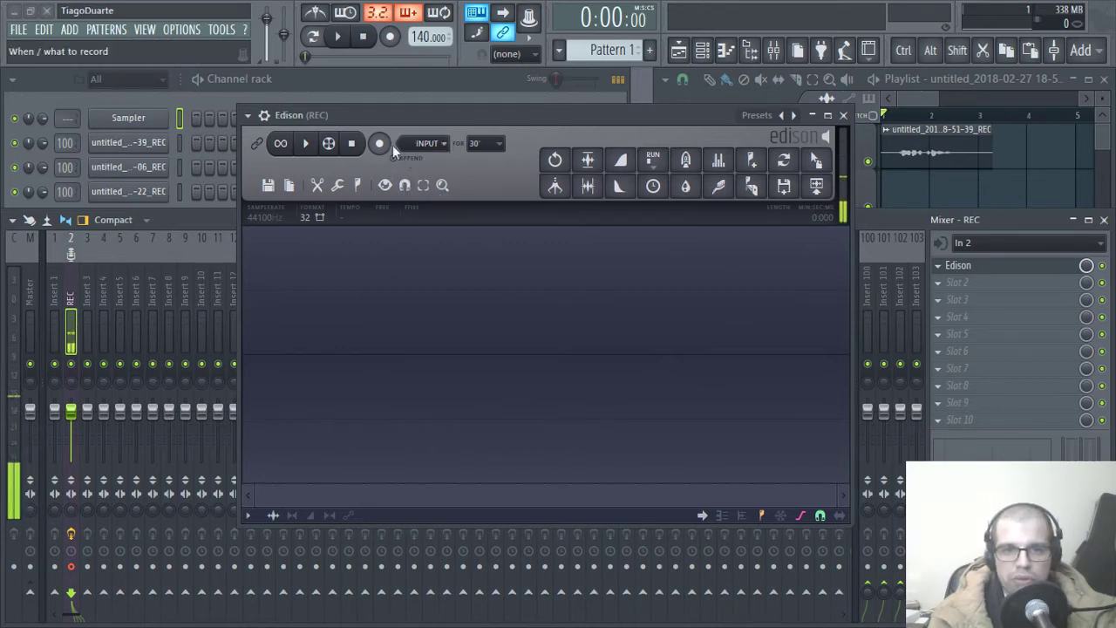
pyautogui.click(380, 145)
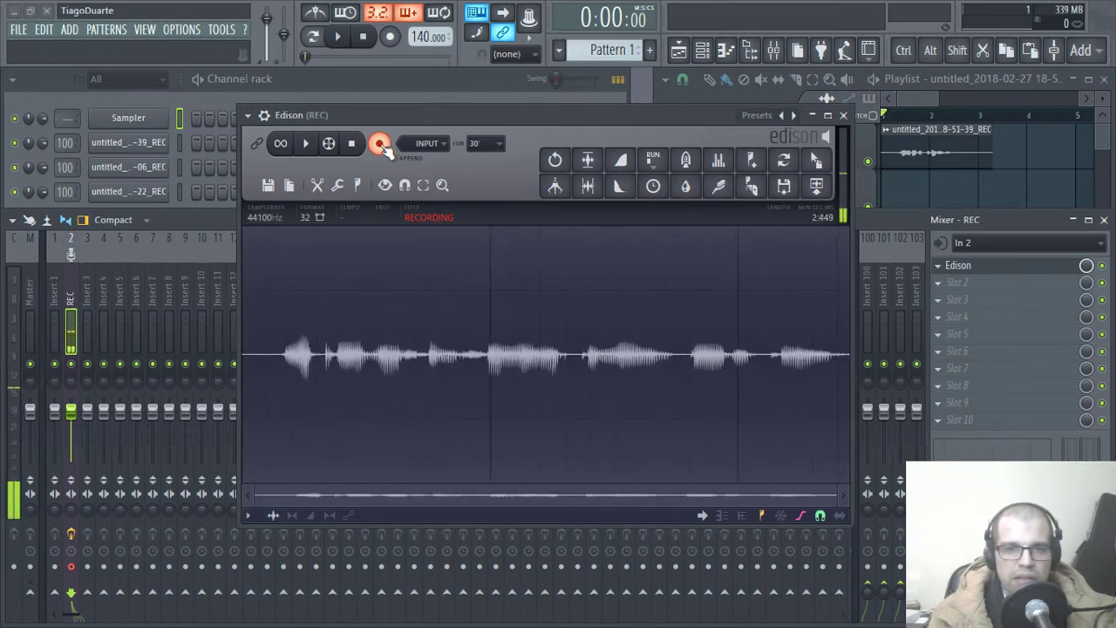
pyautogui.click(383, 146)
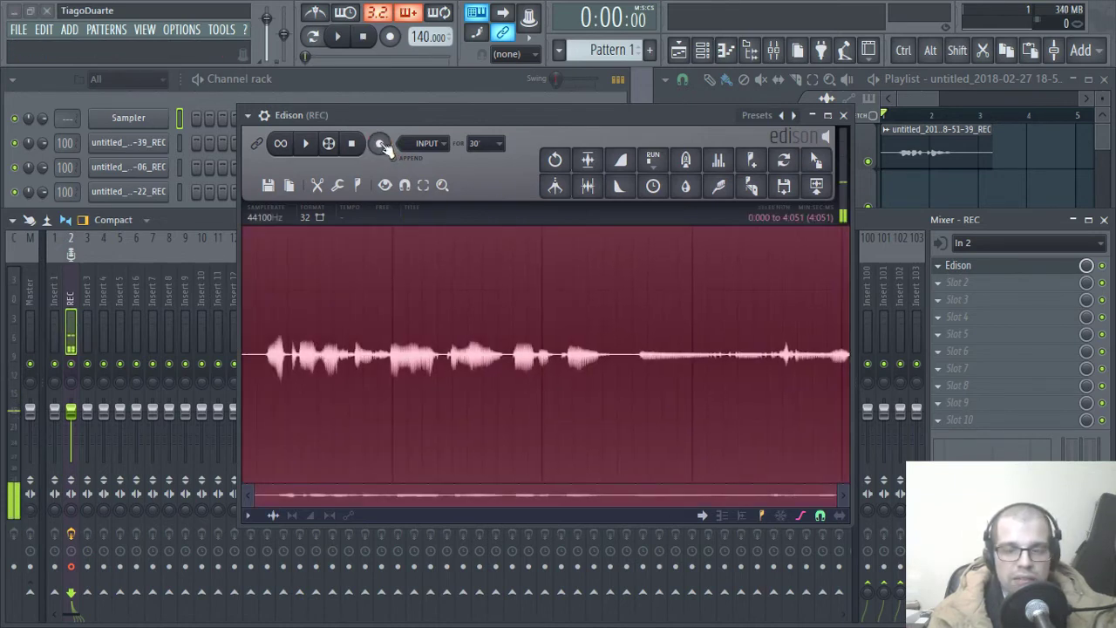
pyautogui.click(383, 146)
pyautogui.click(428, 144)
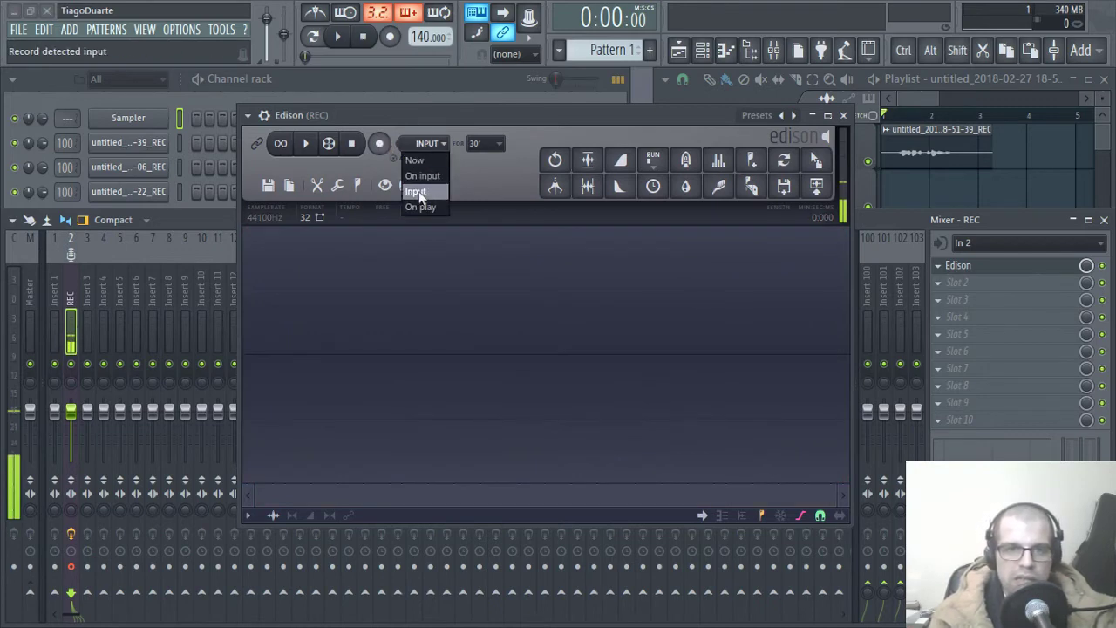
pyautogui.click(421, 207)
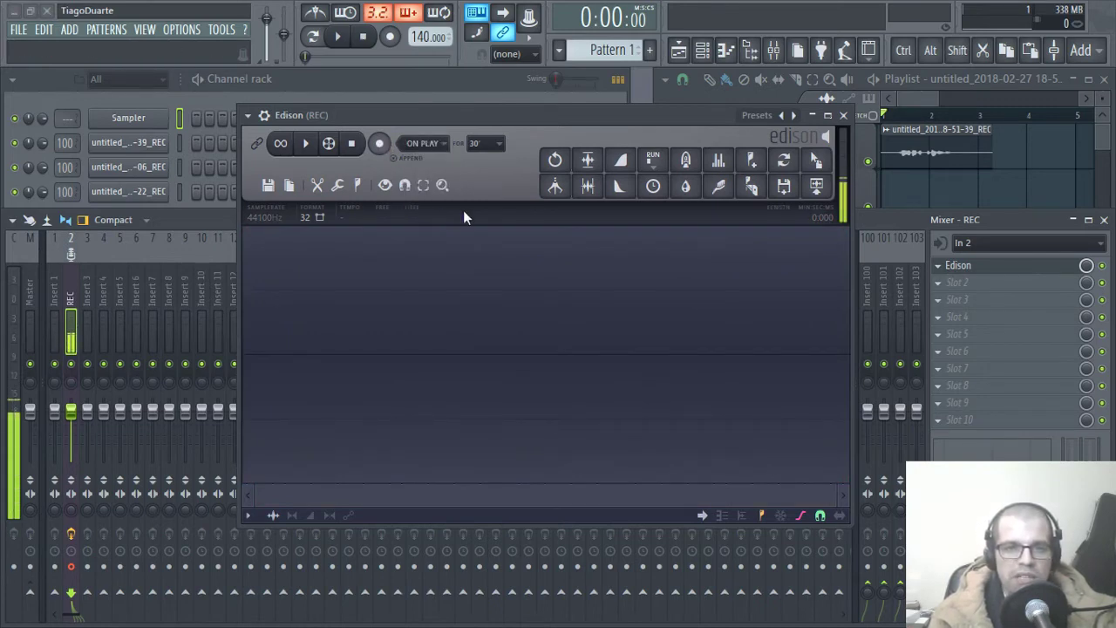
pyautogui.click(436, 144)
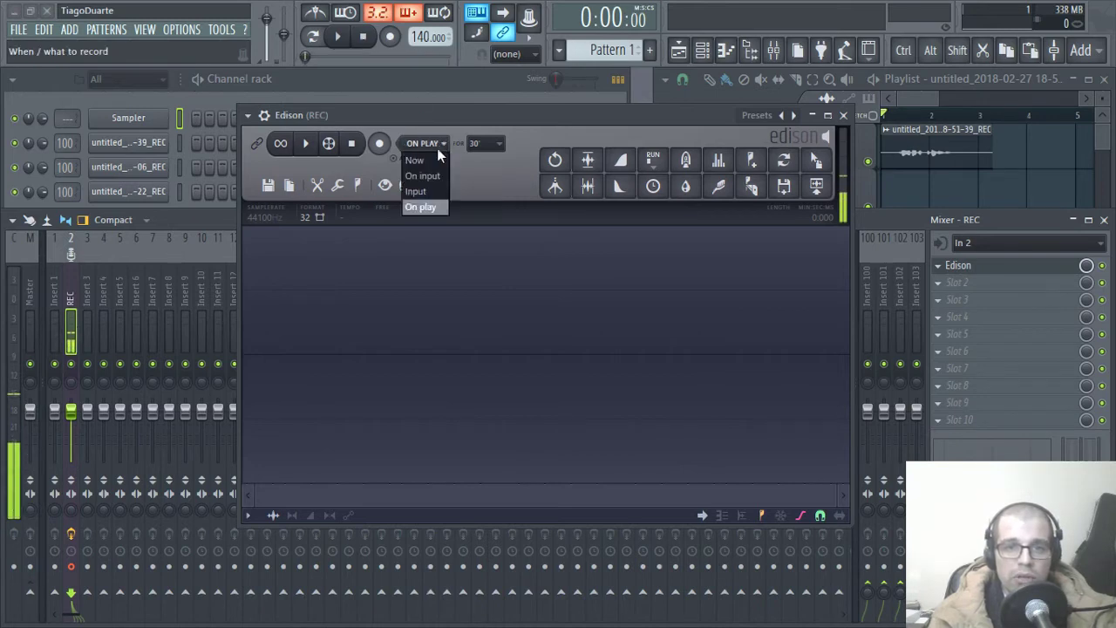
pyautogui.click(425, 194)
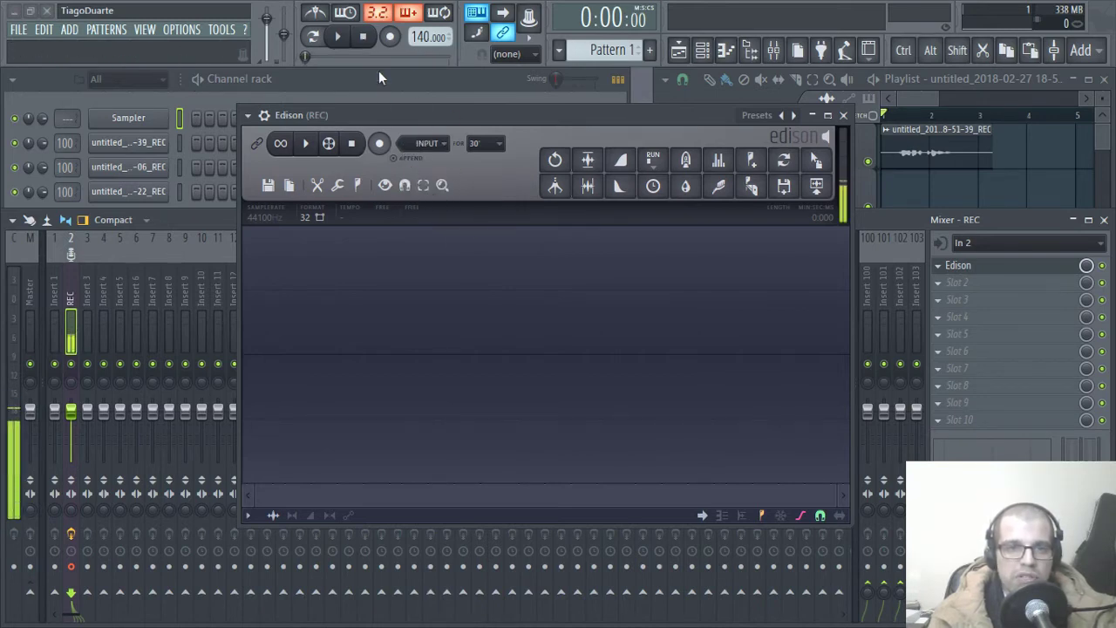
# Step: Move the Edison window clear of the channel rack and reset the three recorded audio clip channels' mixer routing to Master
pyautogui.moveTo(421, 114); pyautogui.dragTo(702, 144)
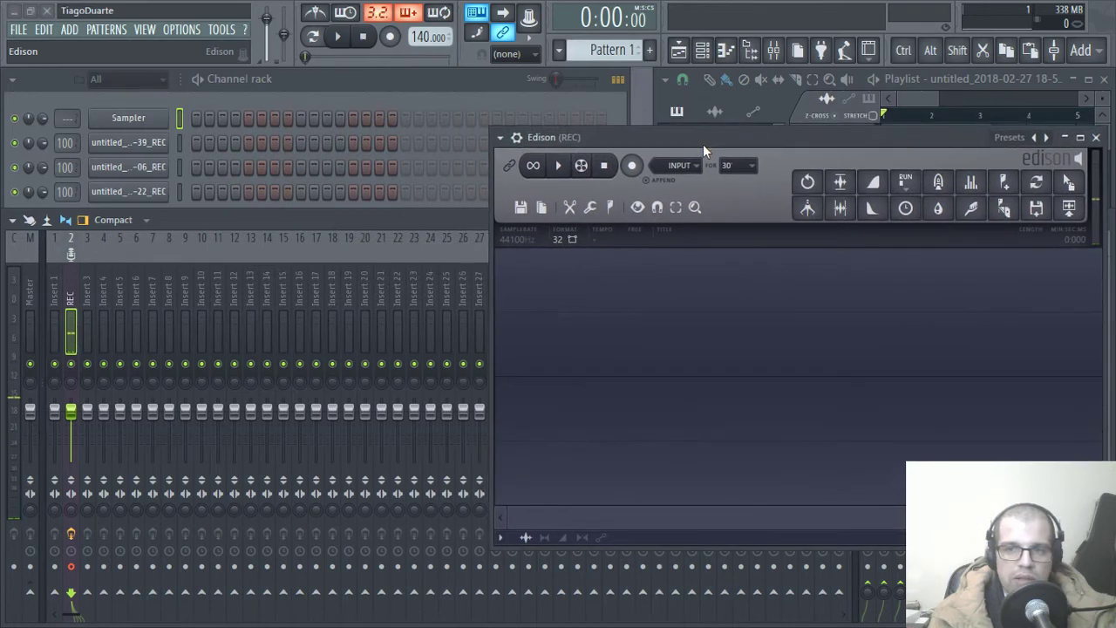
pyautogui.click(298, 93)
pyautogui.doubleClick(67, 146)
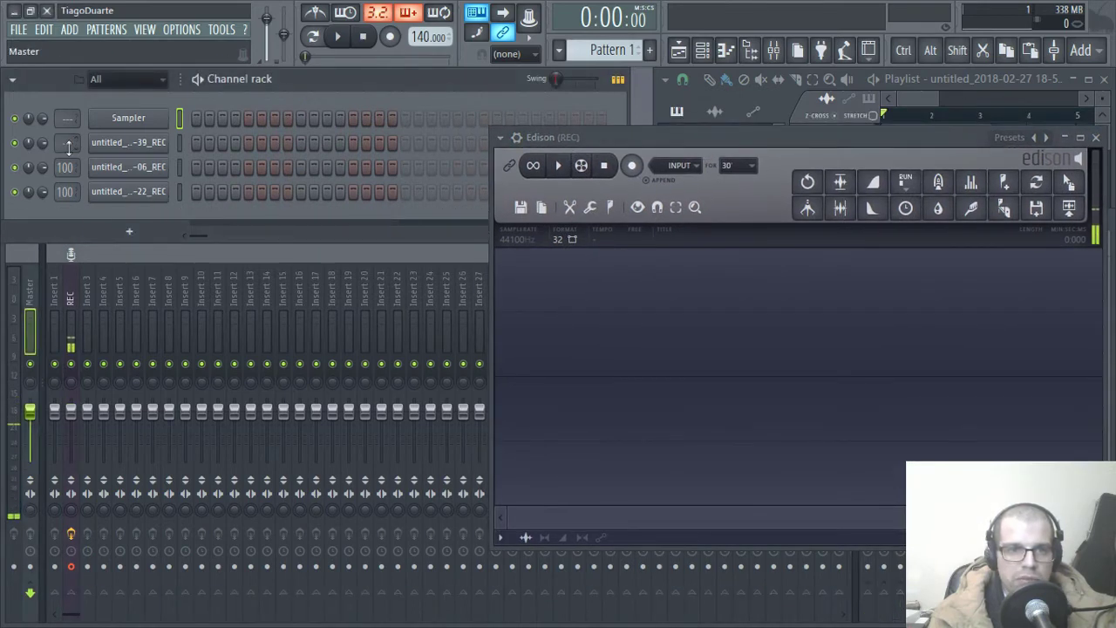
pyautogui.doubleClick(64, 172)
pyautogui.doubleClick(65, 191)
# Step: Delete the two audio clip channels ending in -22_REC and -06_REC from the channel rack
pyautogui.rightClick(142, 191)
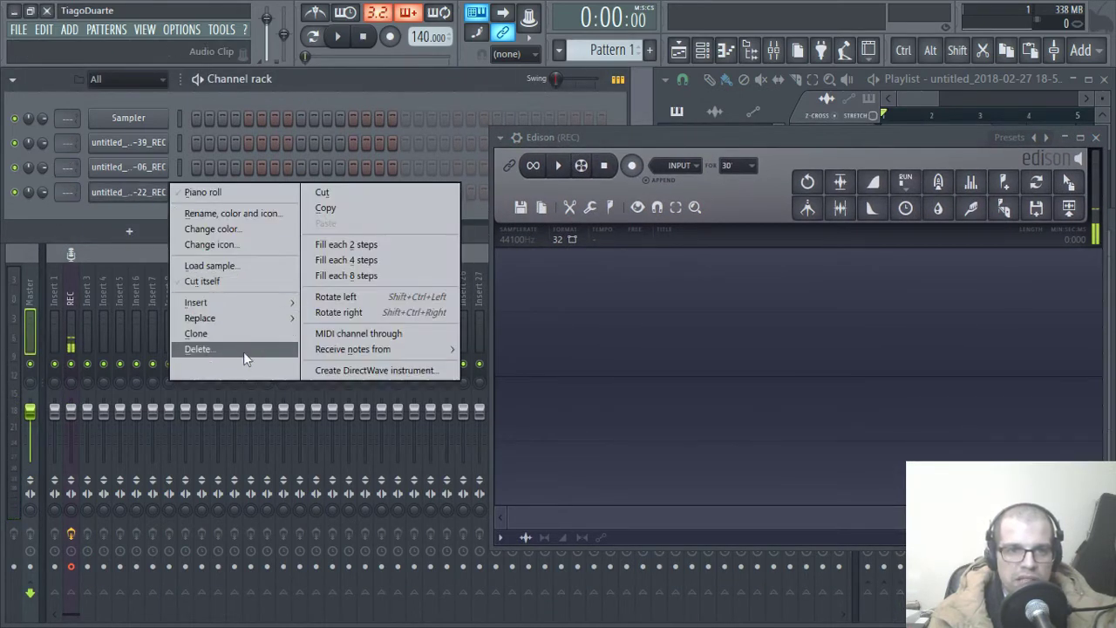
pyautogui.click(244, 352)
pyautogui.click(617, 362)
pyautogui.rightClick(127, 168)
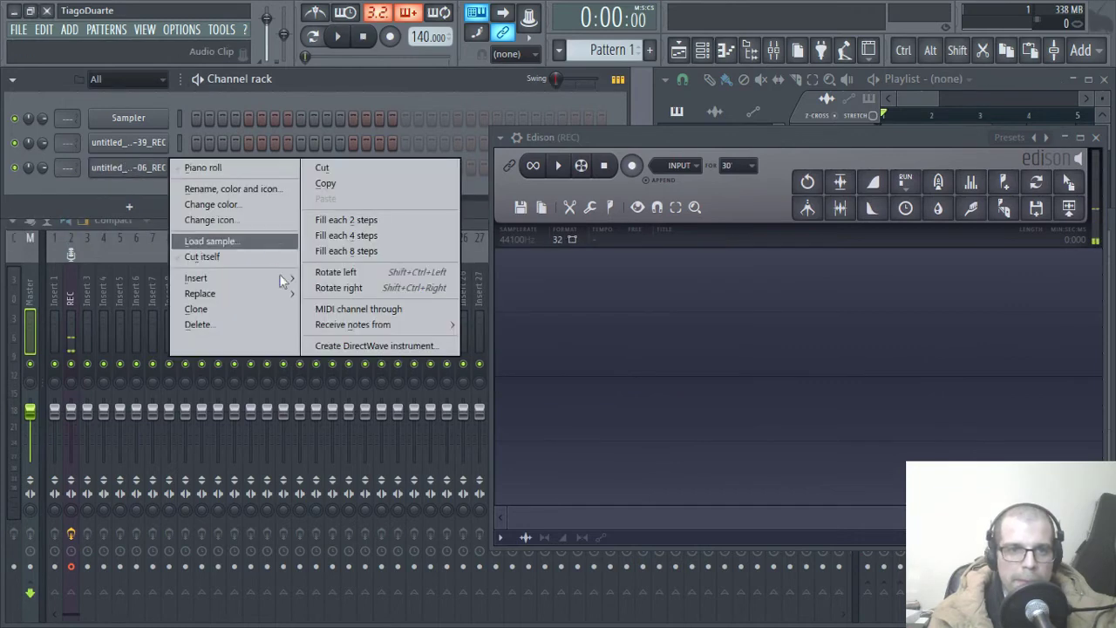
pyautogui.click(259, 326)
pyautogui.click(650, 361)
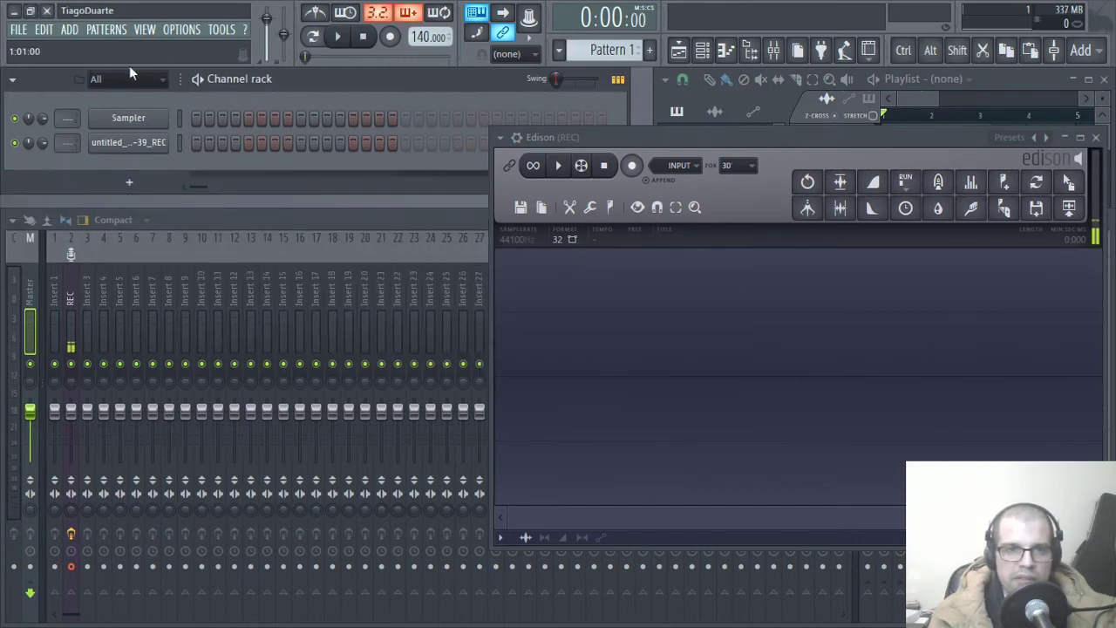
# Step: Preview the remaining audio clip ending in -39_REC and route its channel to mixer track 2
pyautogui.click(119, 145)
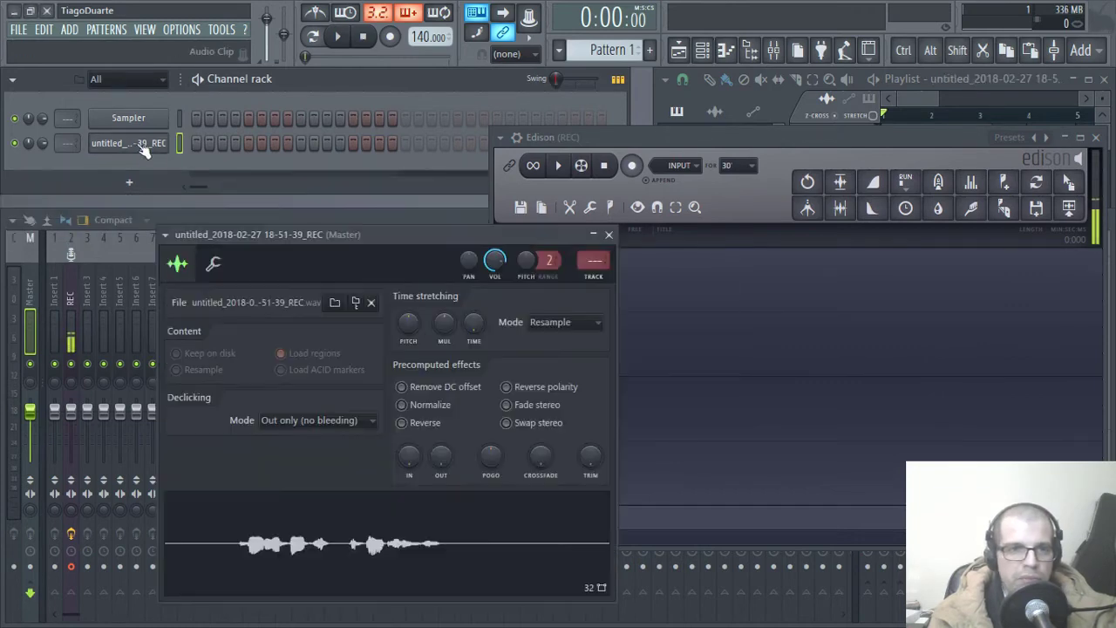
pyautogui.click(356, 565)
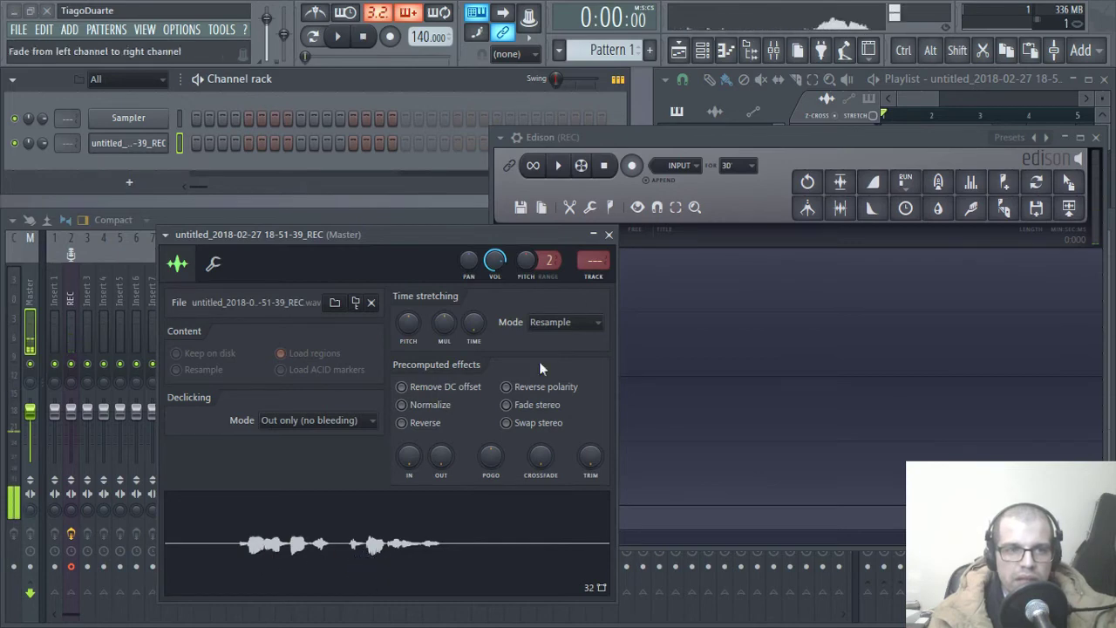
pyautogui.click(609, 234)
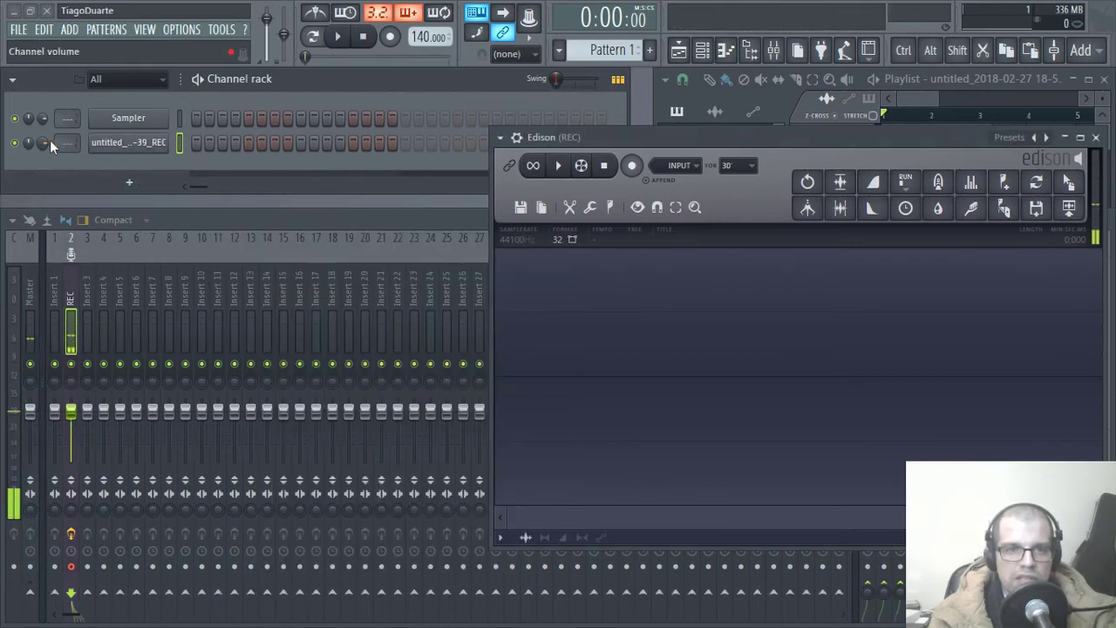
pyautogui.moveTo(68, 143); pyautogui.dragTo(68, 132)
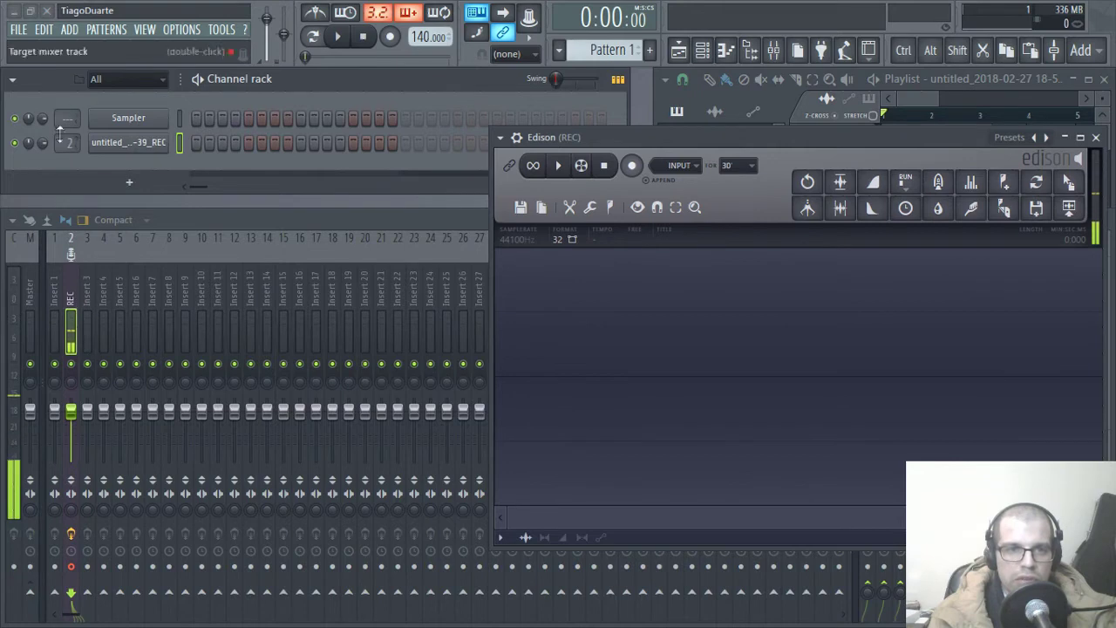
# Step: Reposition the Edison window and record the song playback through the REC track in Input mode
pyautogui.moveTo(687, 137); pyautogui.dragTo(424, 96)
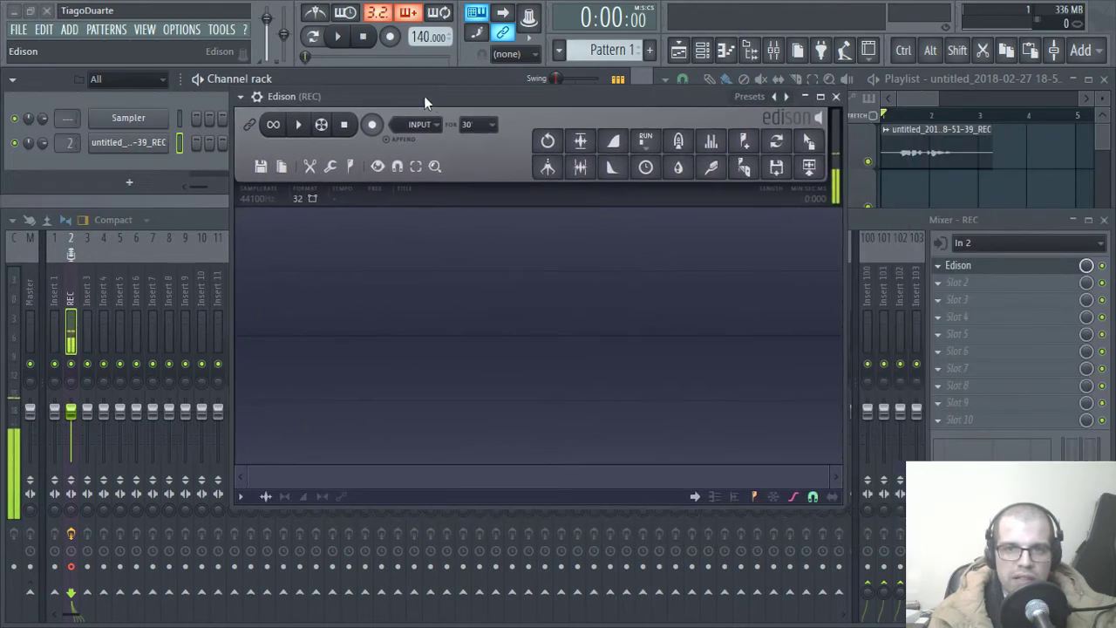
pyautogui.click(373, 126)
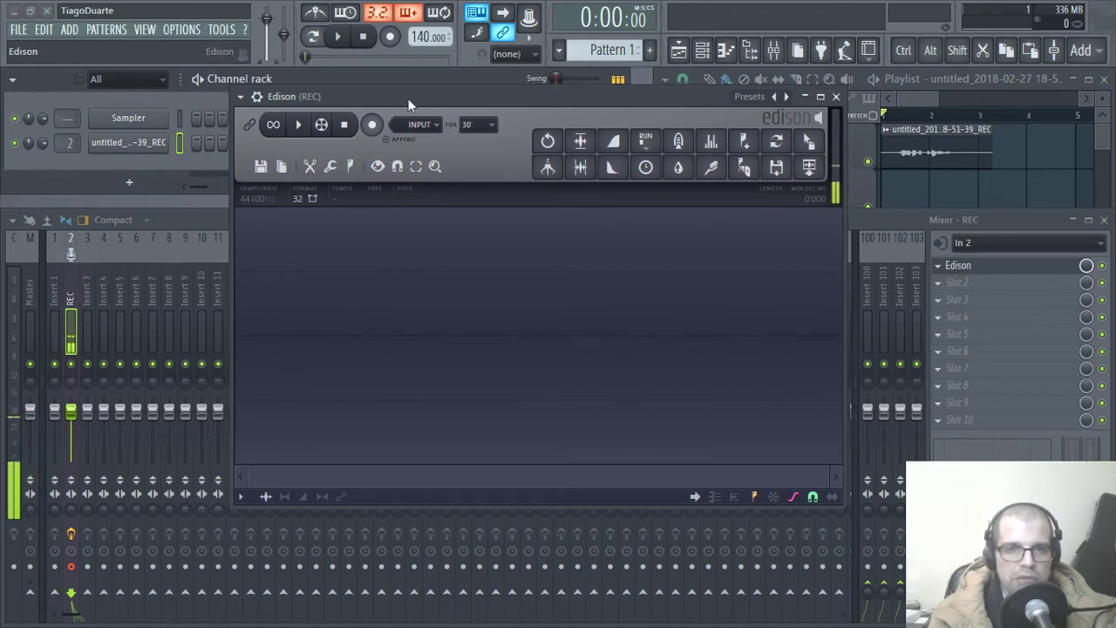
pyautogui.moveTo(408, 98); pyautogui.dragTo(408, 112)
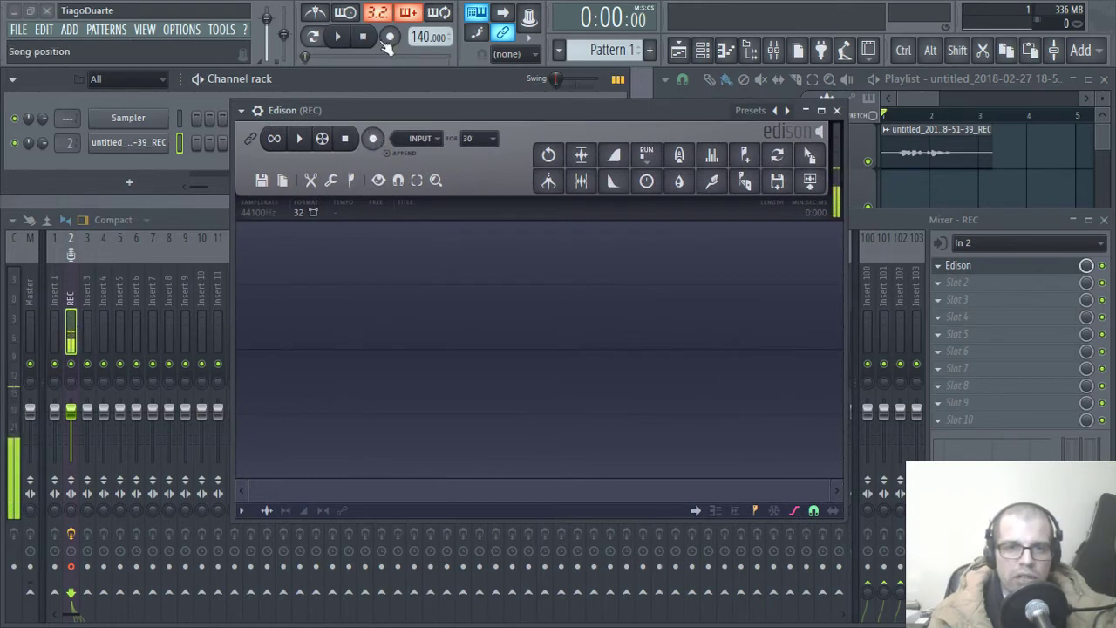
pyautogui.click(373, 138)
pyautogui.click(338, 38)
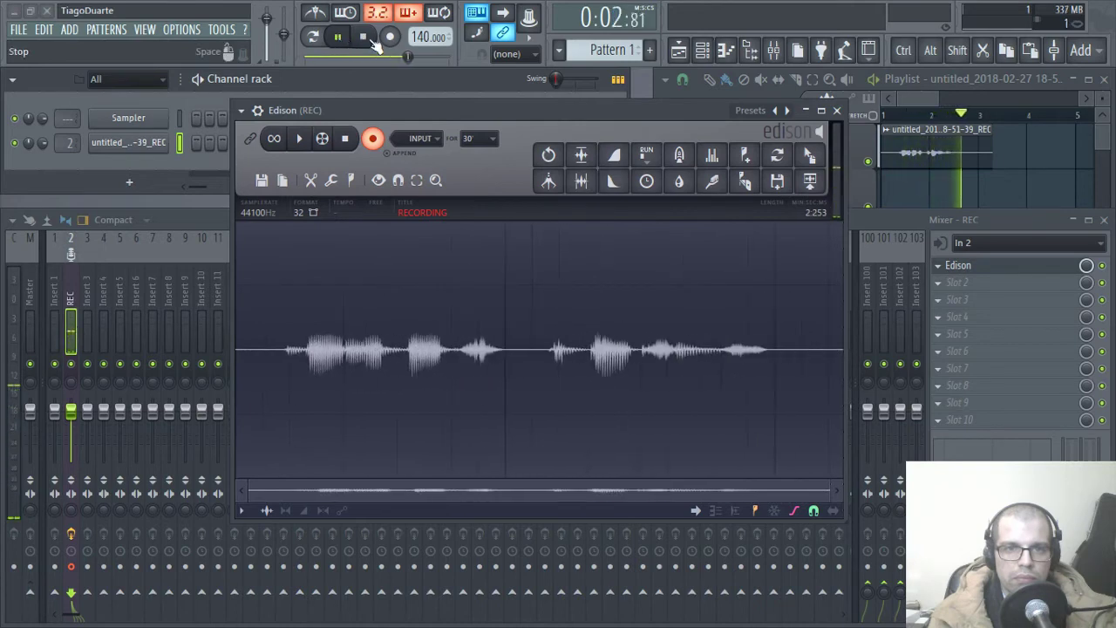
pyautogui.click(374, 43)
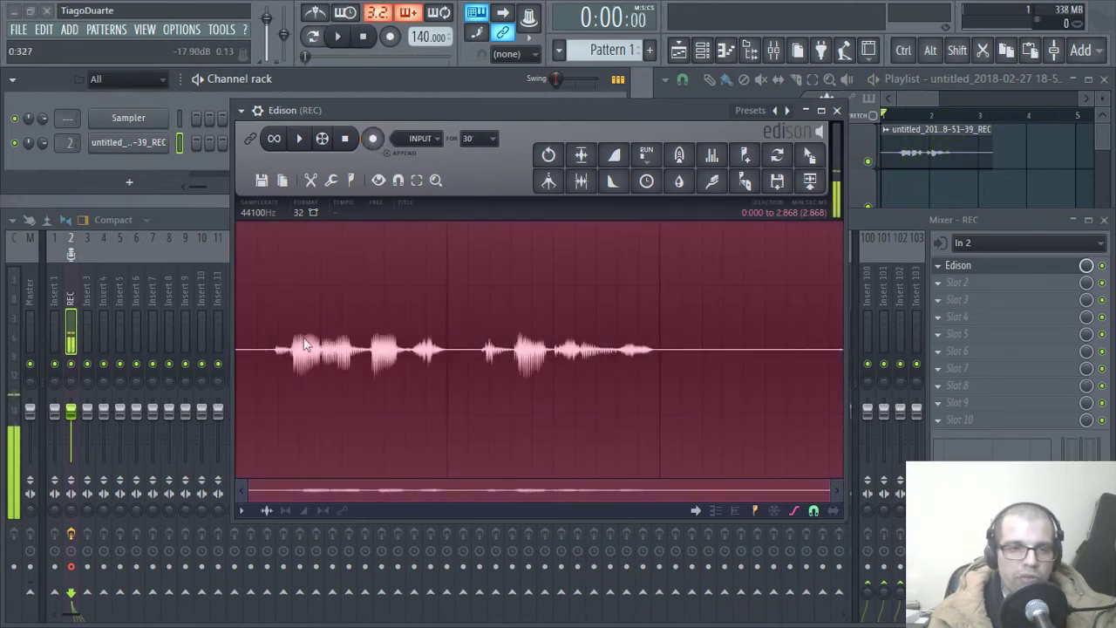
# Step: Compare the Edison recording with the original clip's waveform, then delete the recorded audio
pyautogui.click(73, 284)
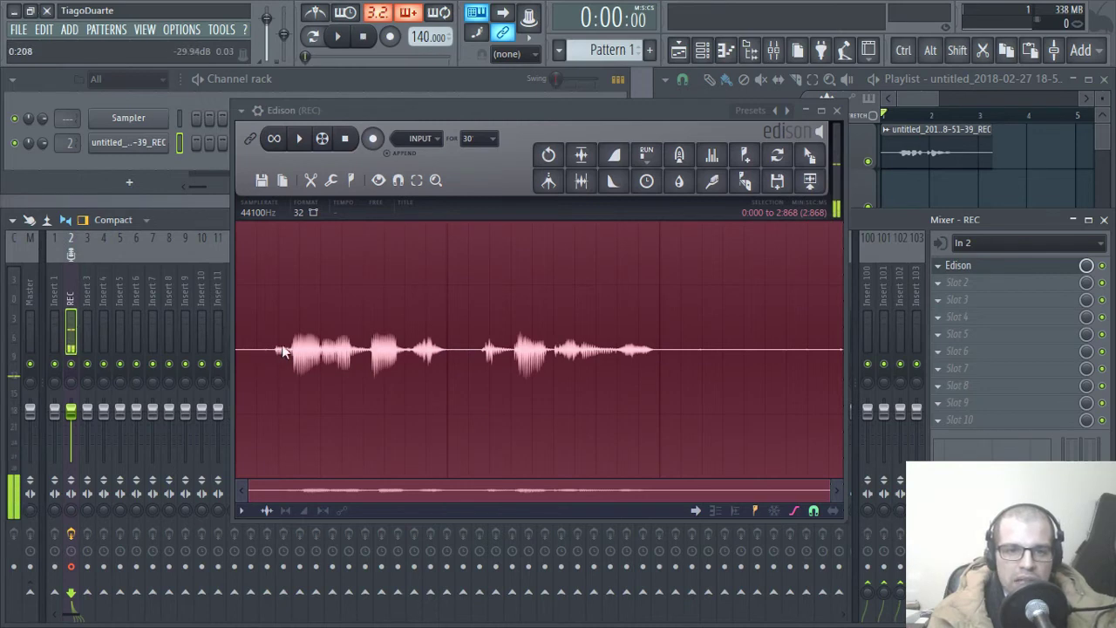
pyautogui.click(118, 142)
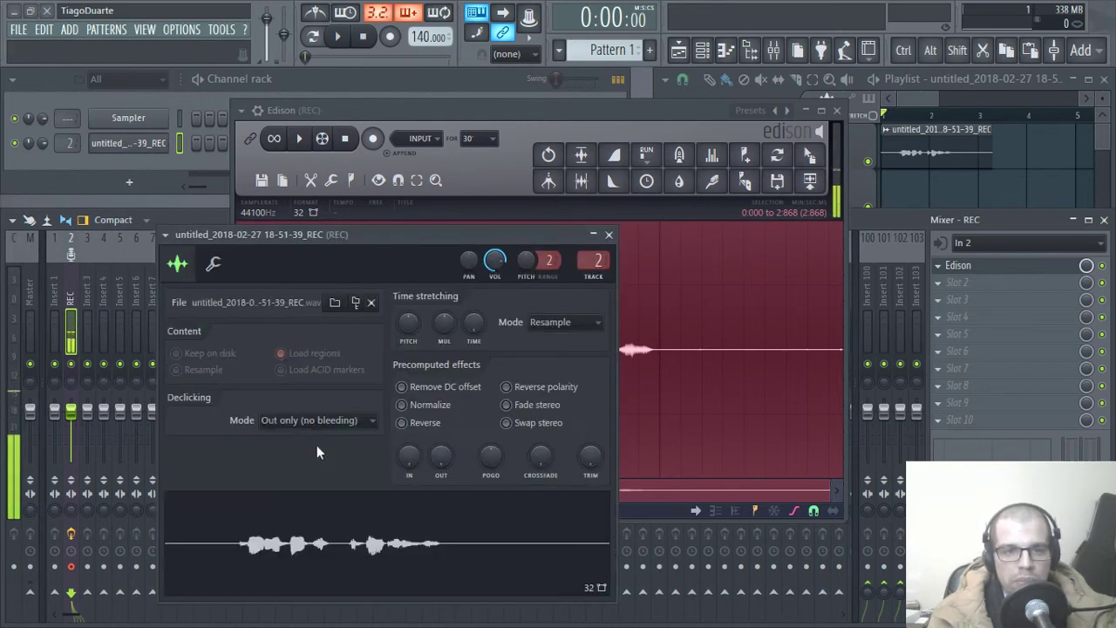
pyautogui.click(609, 234)
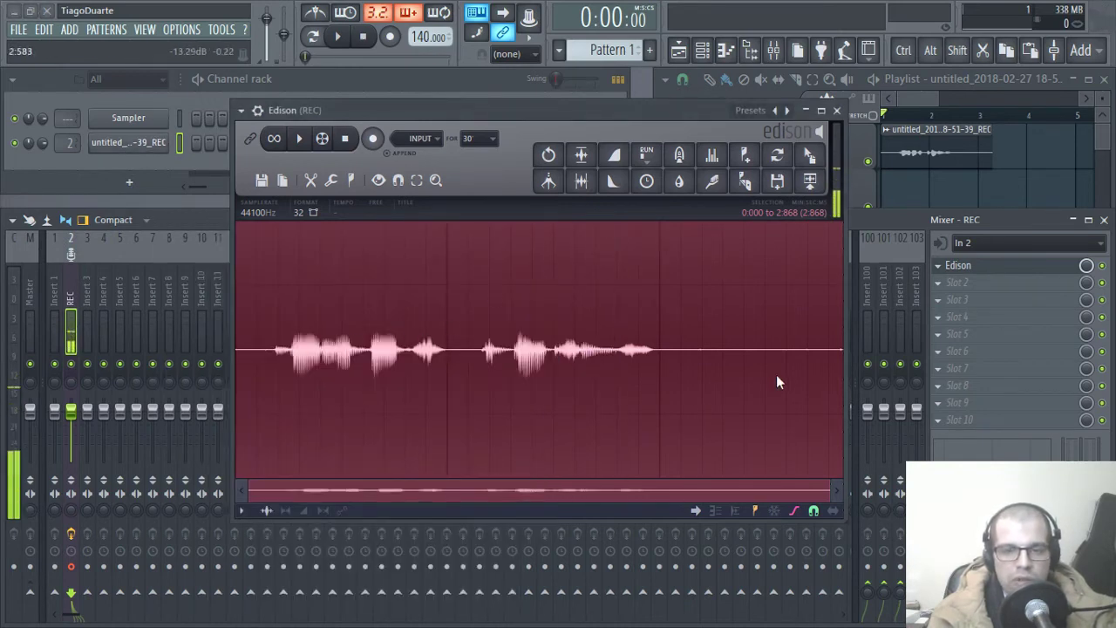
pyautogui.press('Delete')
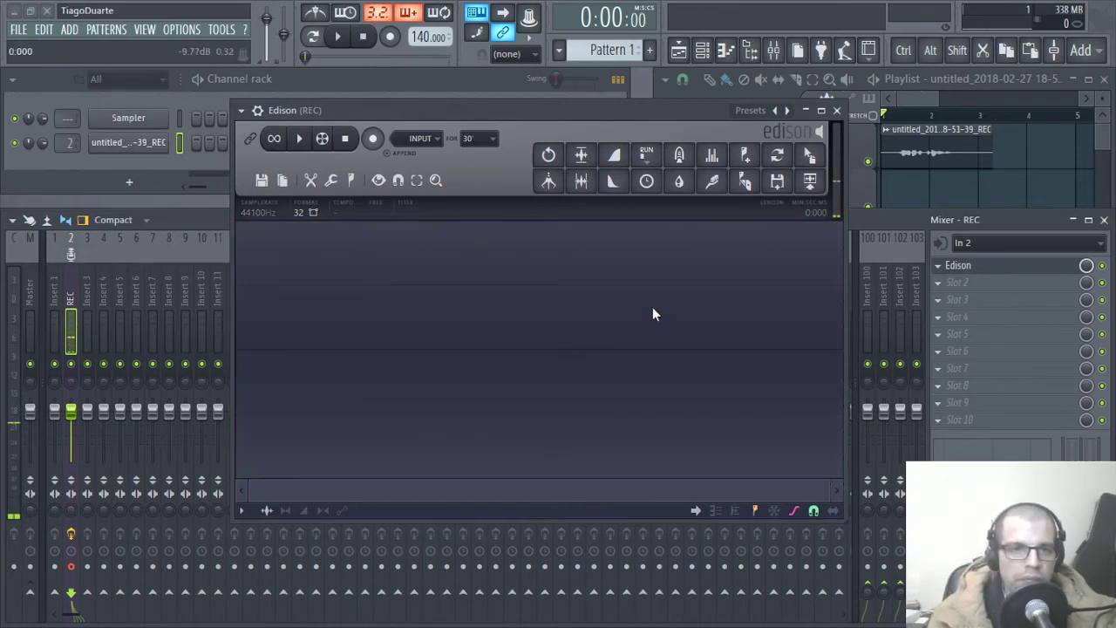
# Step: Set Edison's recording mode to On play and record spoken takes over several loops of the song
pyautogui.click(422, 139)
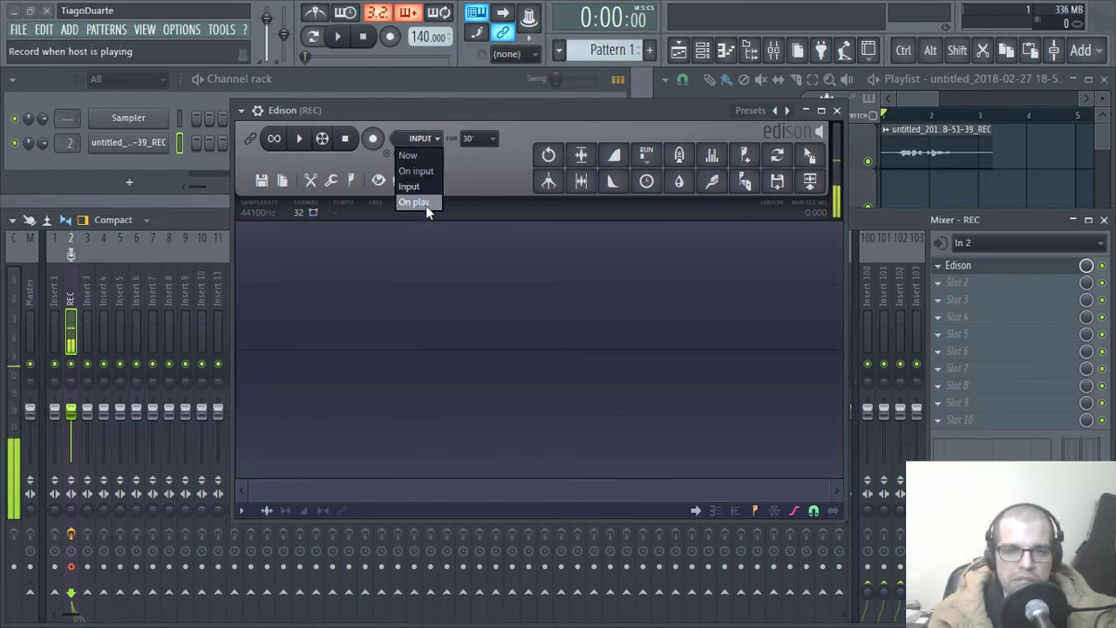
pyautogui.click(415, 201)
pyautogui.click(372, 140)
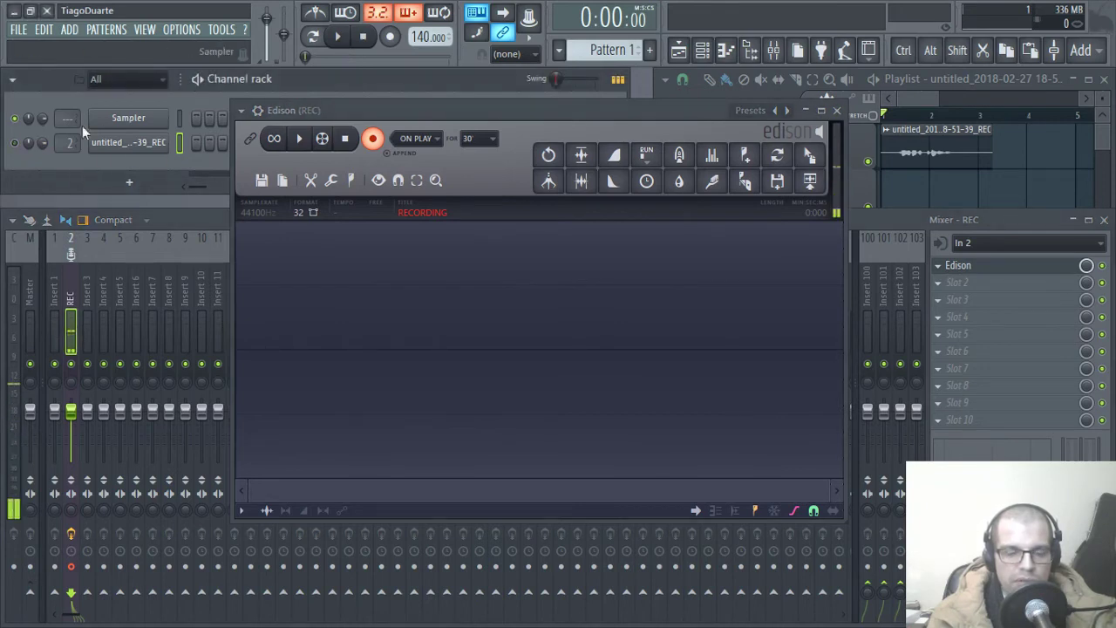
pyautogui.click(337, 36)
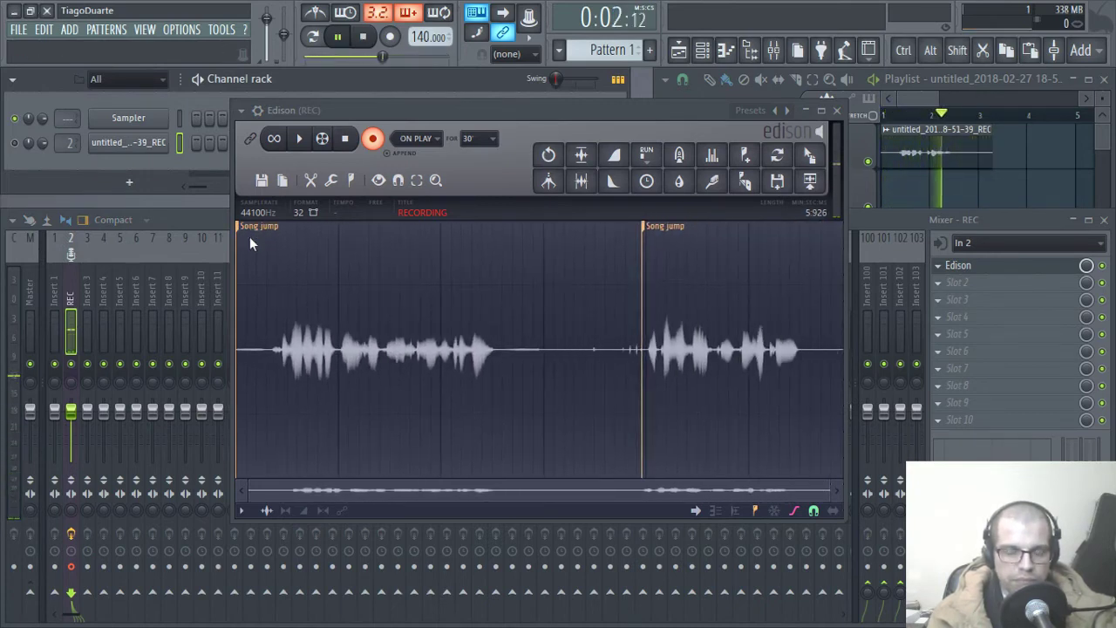
pyautogui.moveTo(654, 109); pyautogui.dragTo(538, 95)
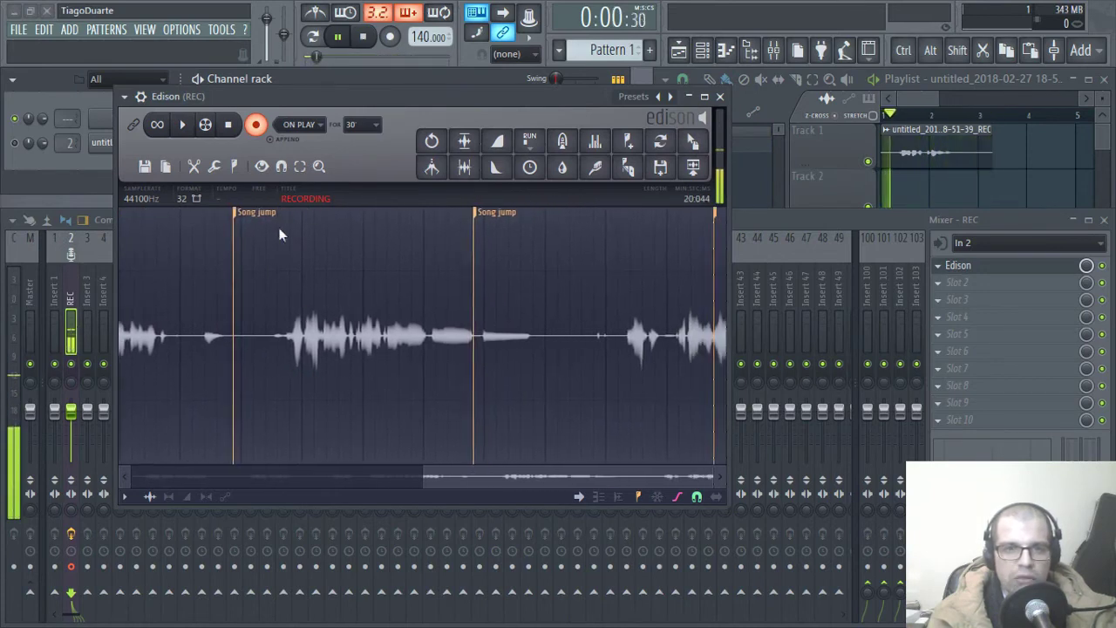
pyautogui.click(258, 127)
pyautogui.click(363, 36)
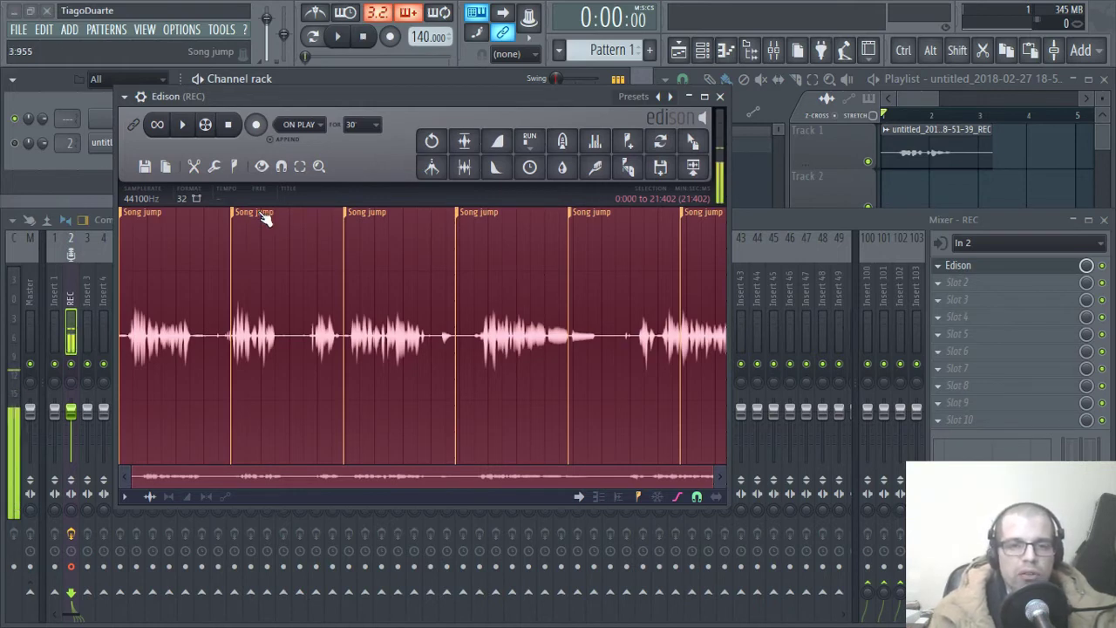
# Step: Select the fourth Song jump section of the recording and place it as an audio clip on playlist Track 2
pyautogui.click(478, 218)
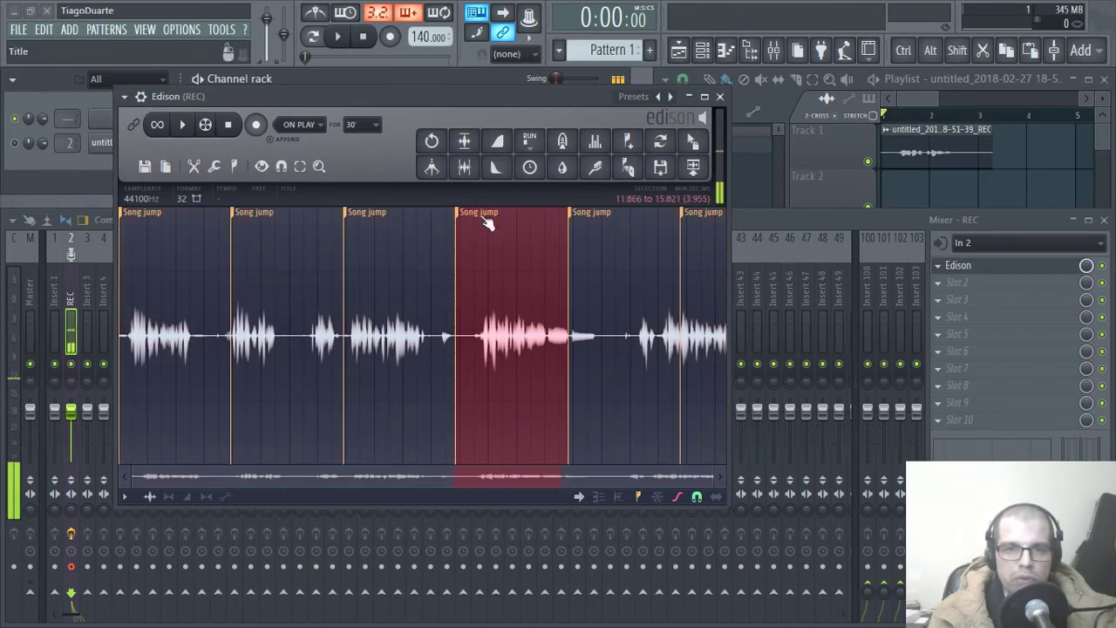
pyautogui.moveTo(693, 142); pyautogui.dragTo(899, 199)
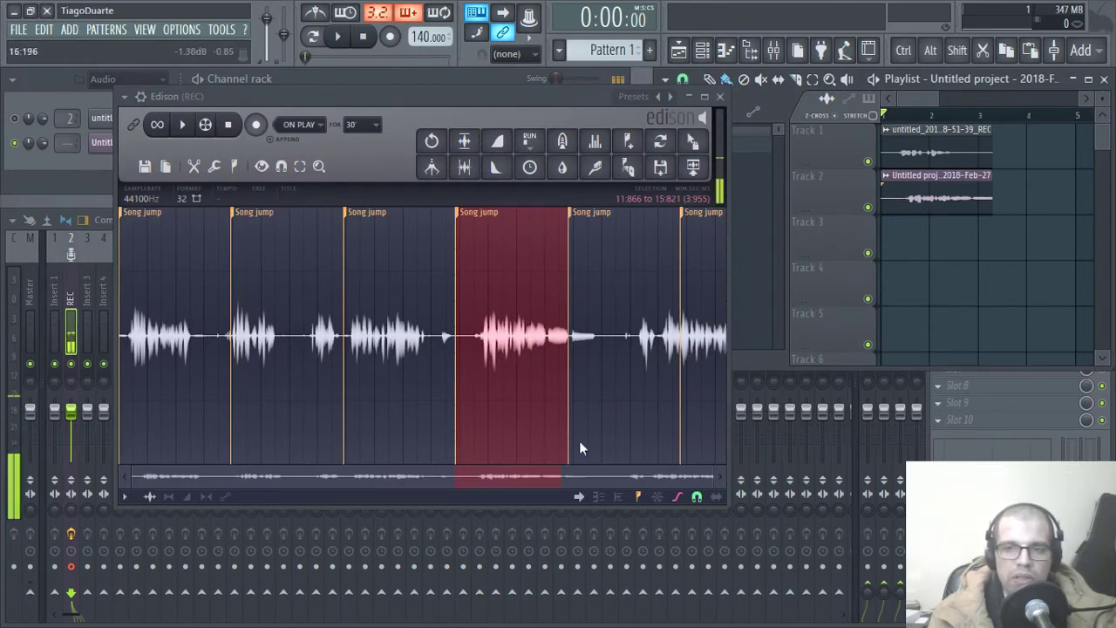
# Step: Remove the new clip from playlist Track 2 and delete its channel from the channel rack
pyautogui.rightClick(920, 193)
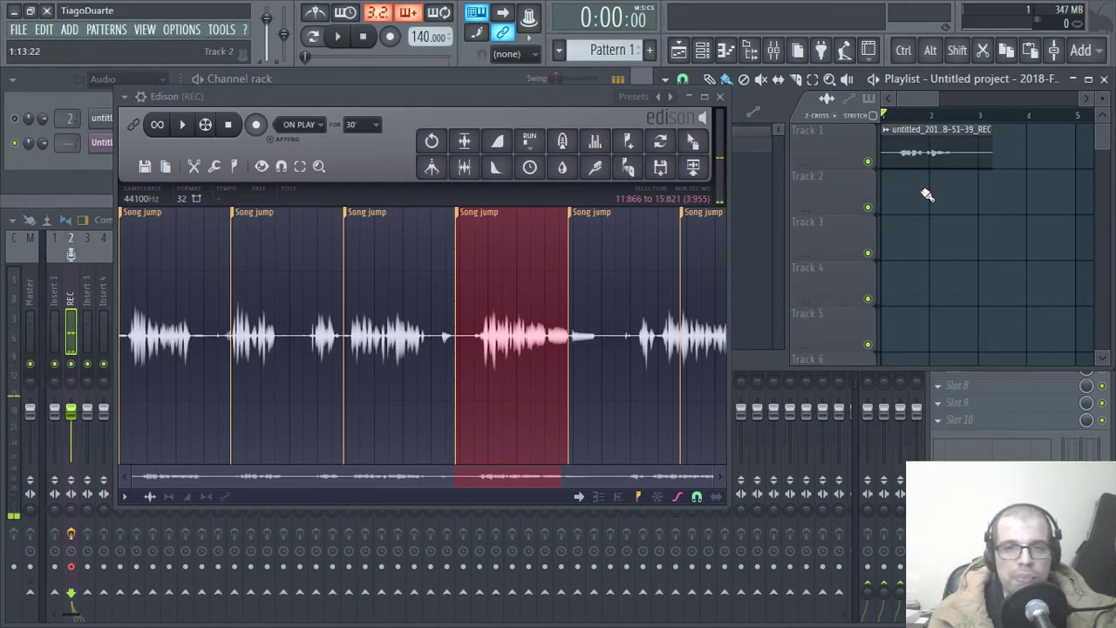
pyautogui.moveTo(385, 101); pyautogui.dragTo(461, 140)
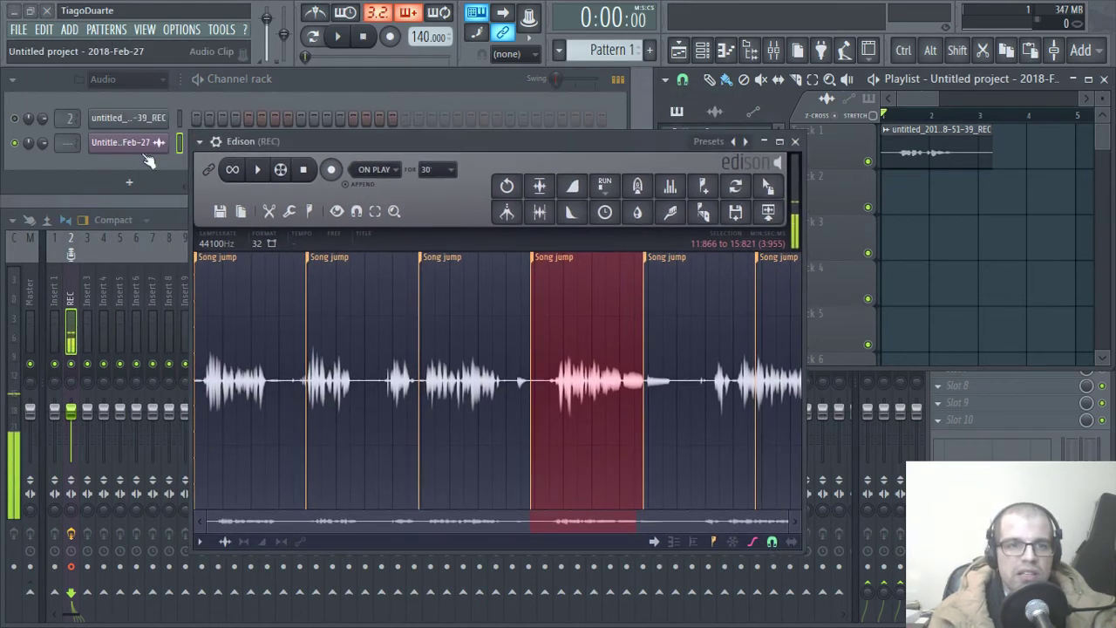
pyautogui.rightClick(130, 142)
pyautogui.click(210, 187)
pyautogui.press('Return')
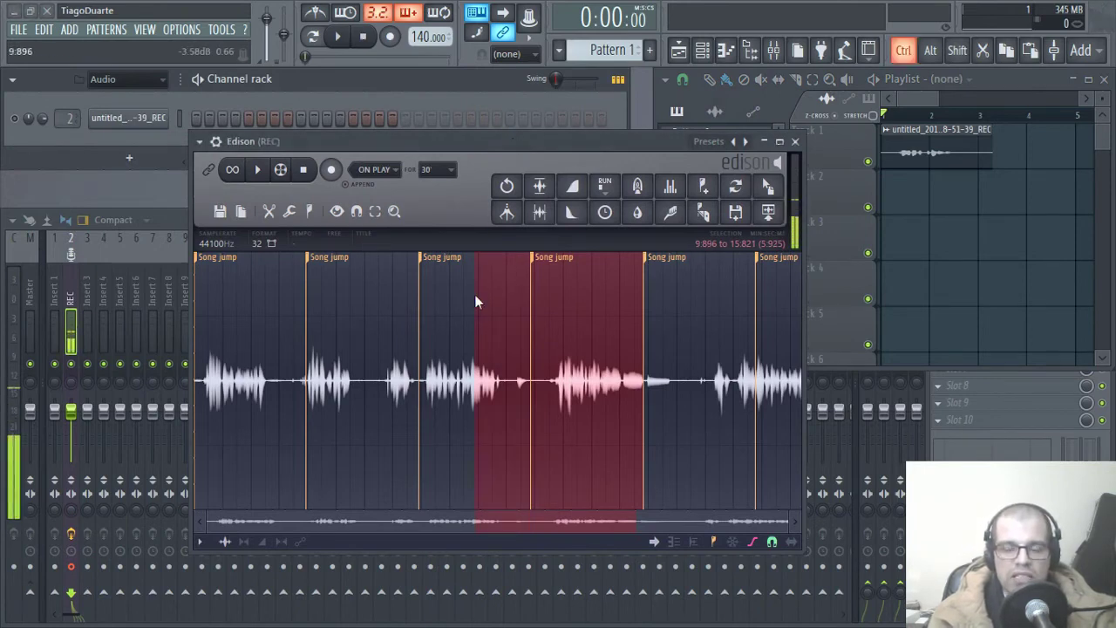
# Step: Delete all the recorded audio in Edison, close its window, and select the REC mixer track
pyautogui.hotkey('ctrl', 'a')
pyautogui.press('Delete')
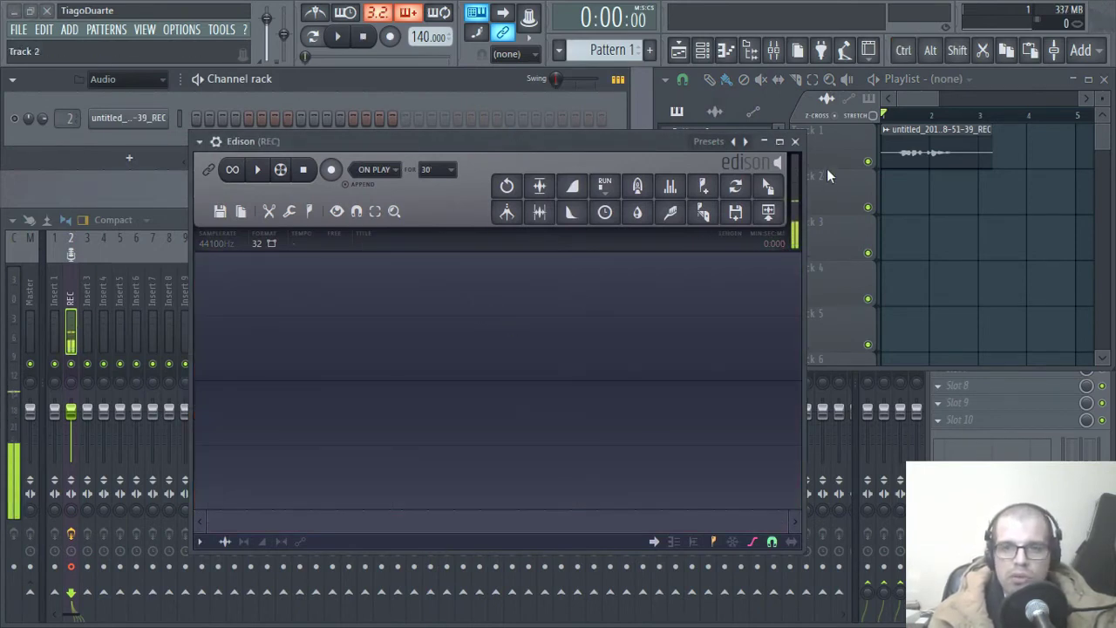
pyautogui.click(796, 143)
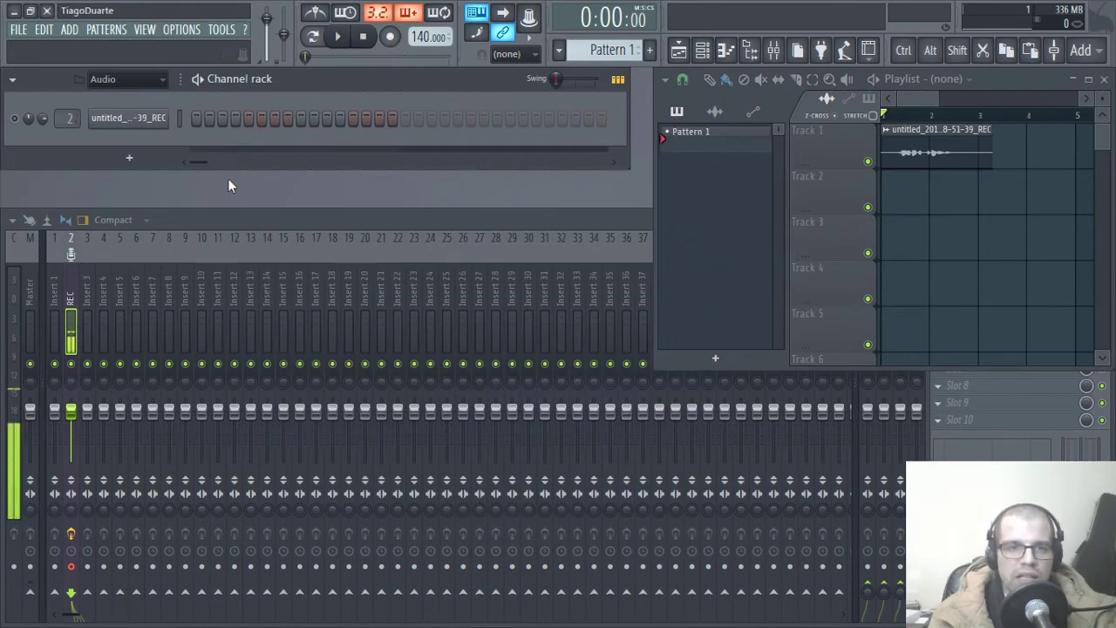
pyautogui.click(73, 298)
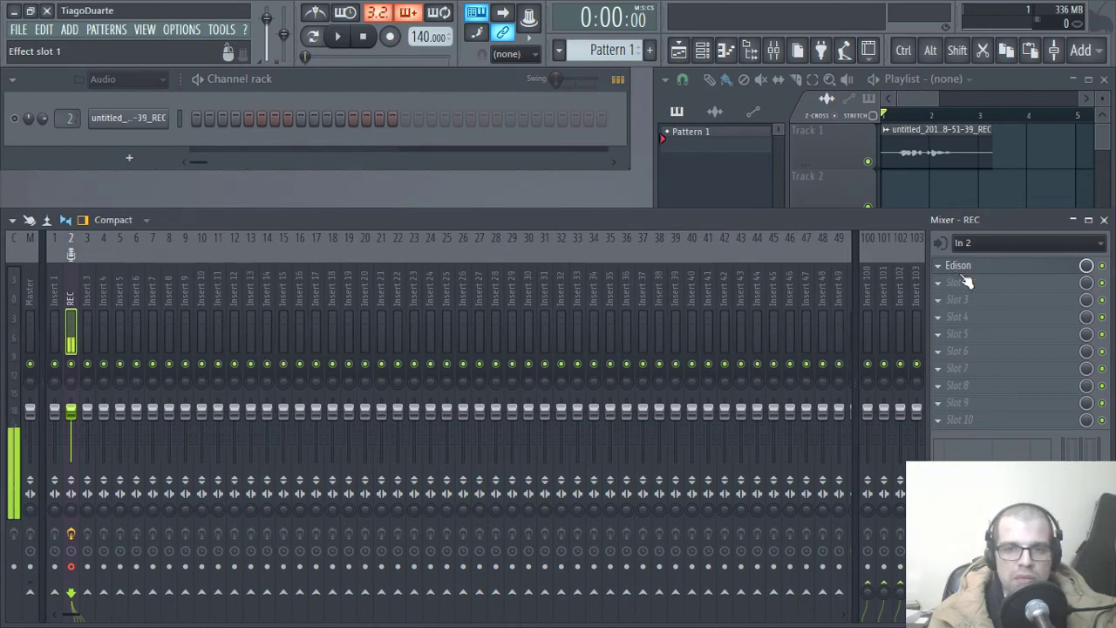
# Step: Bring up the choices for what to record and dismiss them without selecting any
pyautogui.click(390, 36)
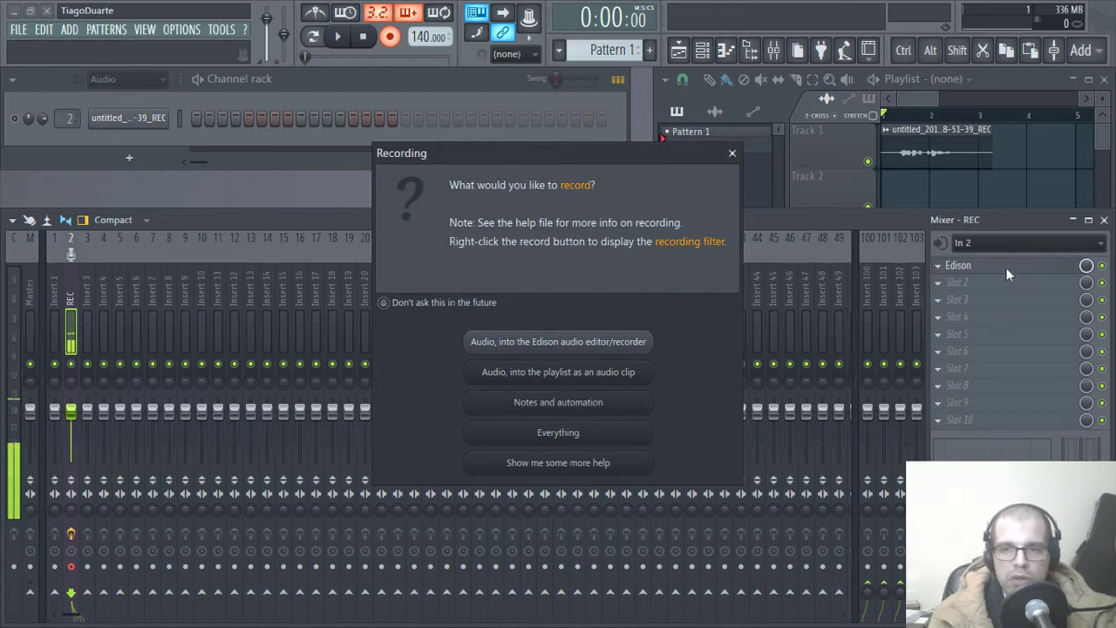
pyautogui.click(731, 152)
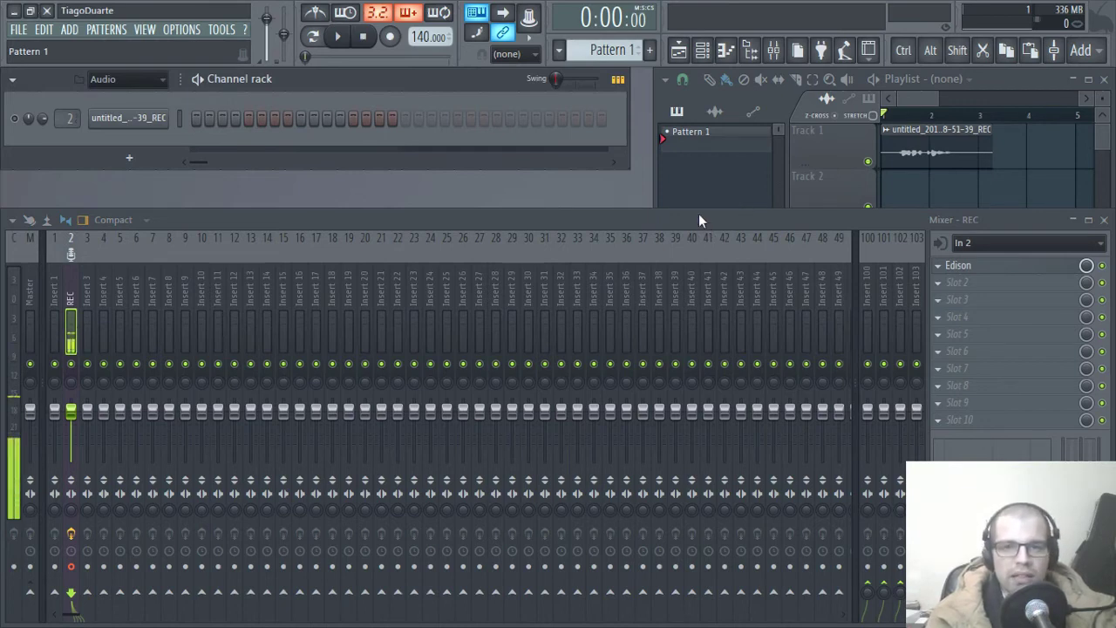
# Step: Review the FL Studio ASIO driver's buffer size, input and output in the audio settings
pyautogui.click(180, 30)
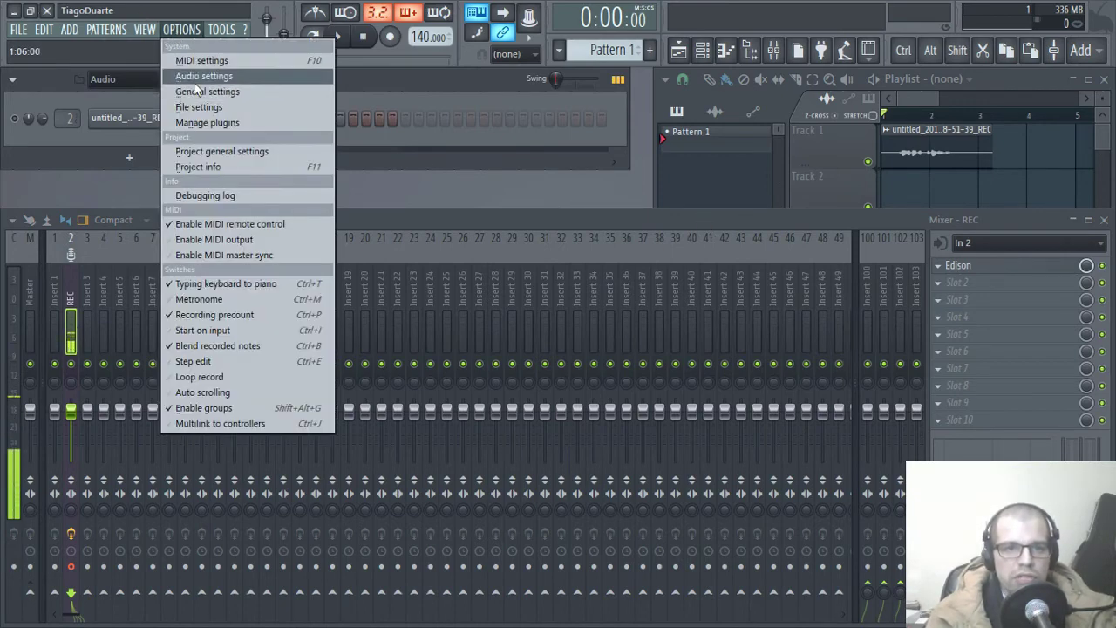
pyautogui.click(198, 83)
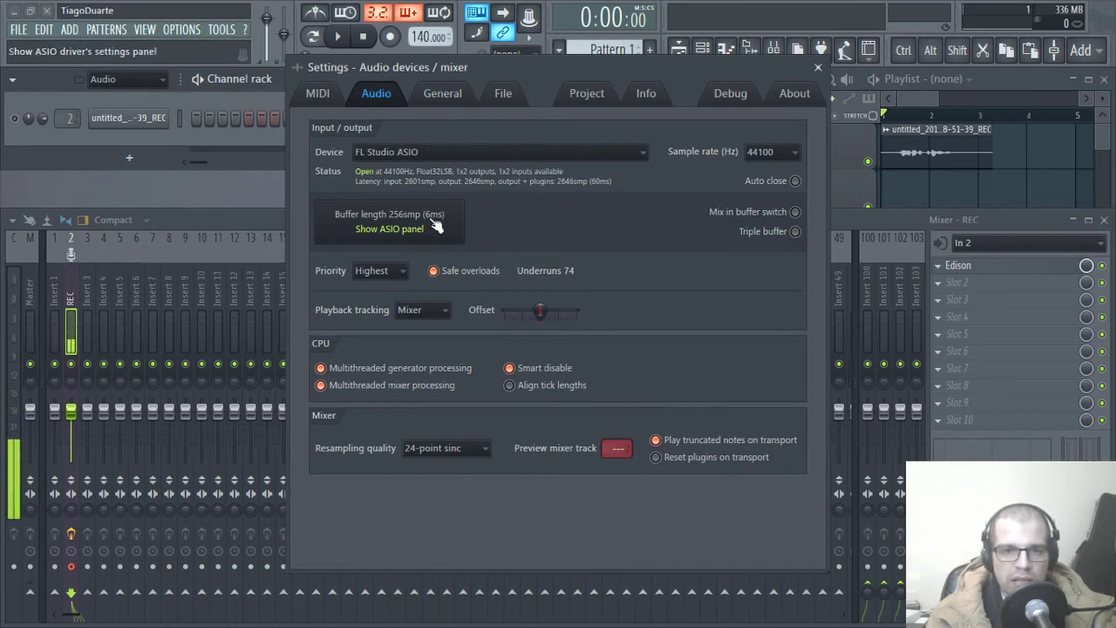
pyautogui.click(384, 232)
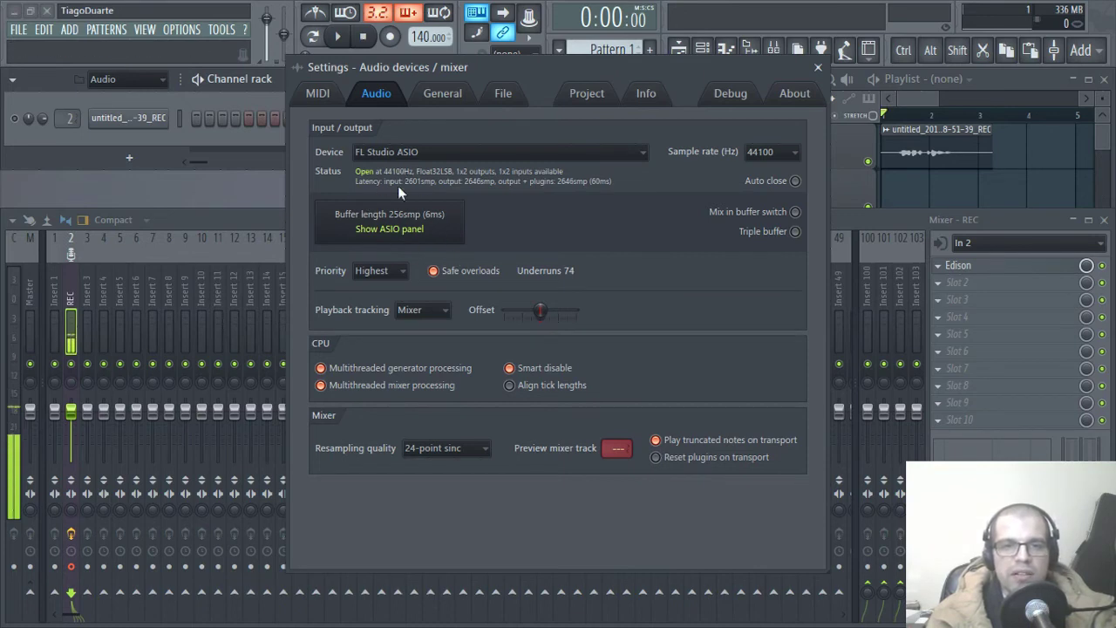
pyautogui.click(414, 229)
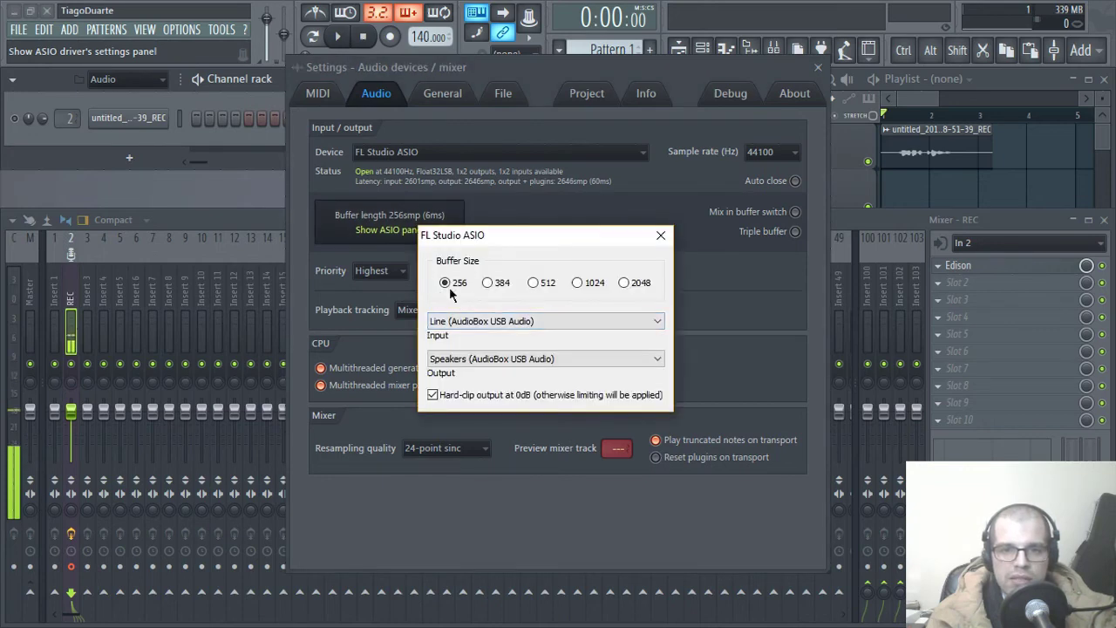
pyautogui.click(660, 234)
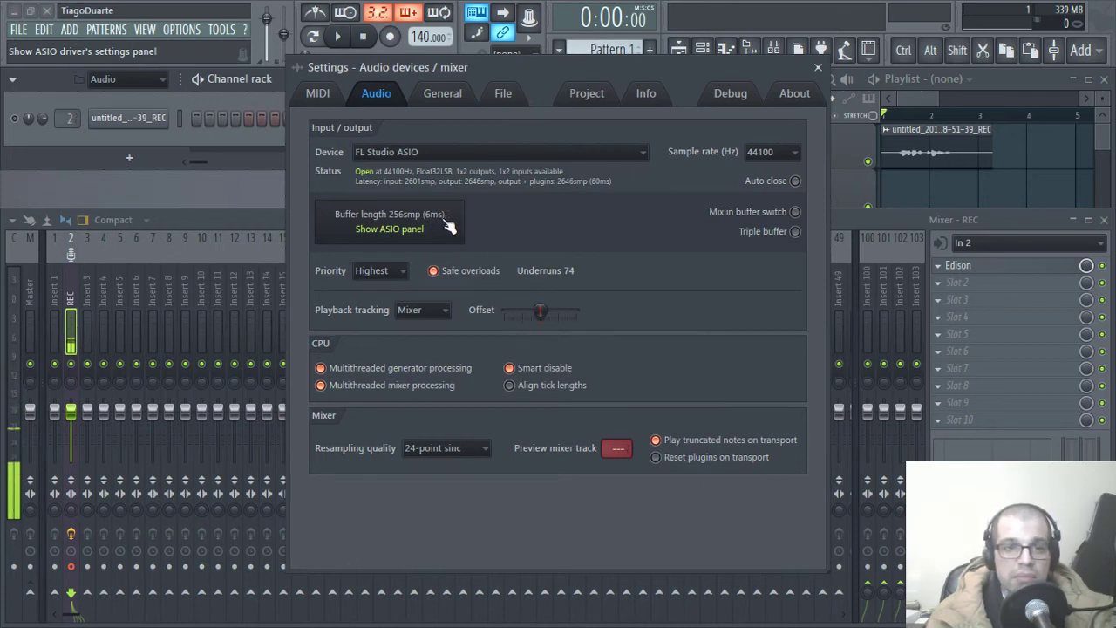
# Step: Try an ASIO buffer size of 512, restore it to 256, and close the audio settings
pyautogui.click(446, 225)
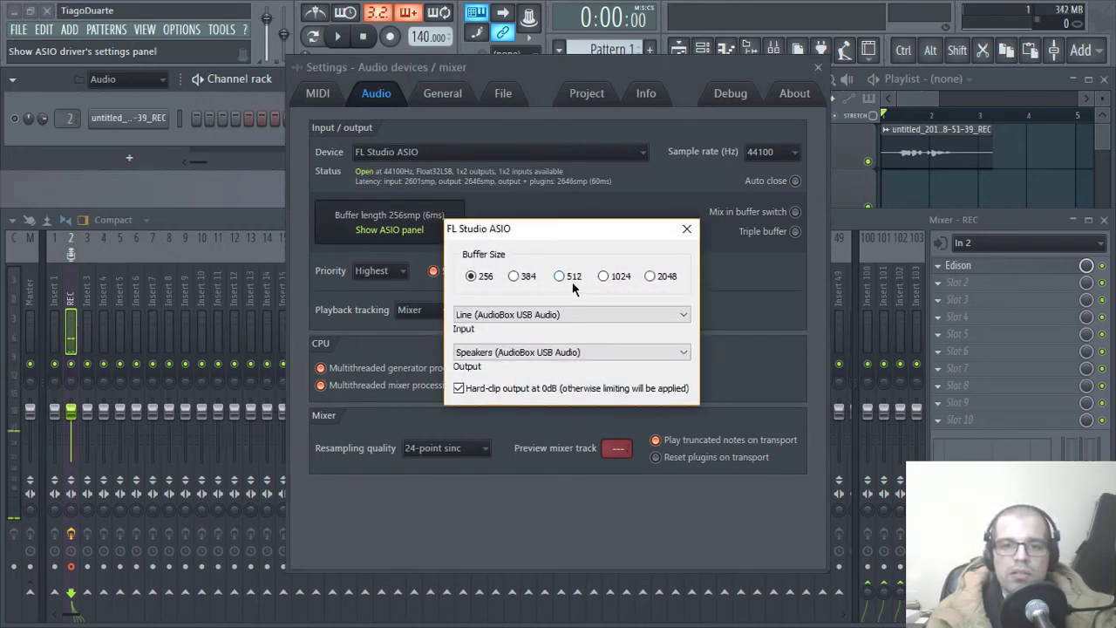
pyautogui.click(562, 275)
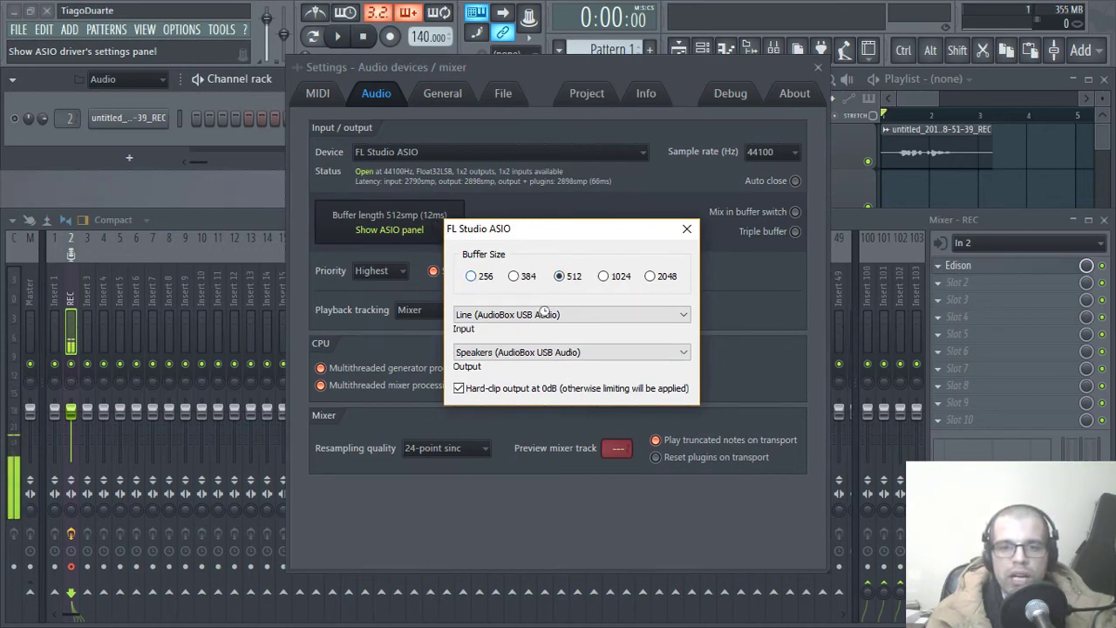
pyautogui.click(687, 228)
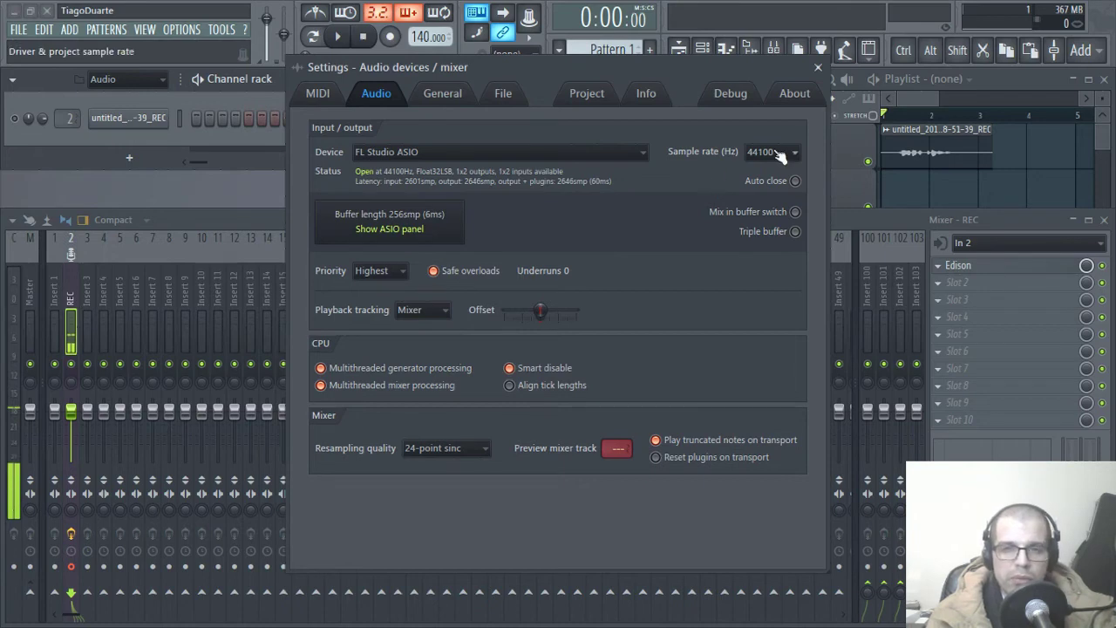
pyautogui.click(820, 68)
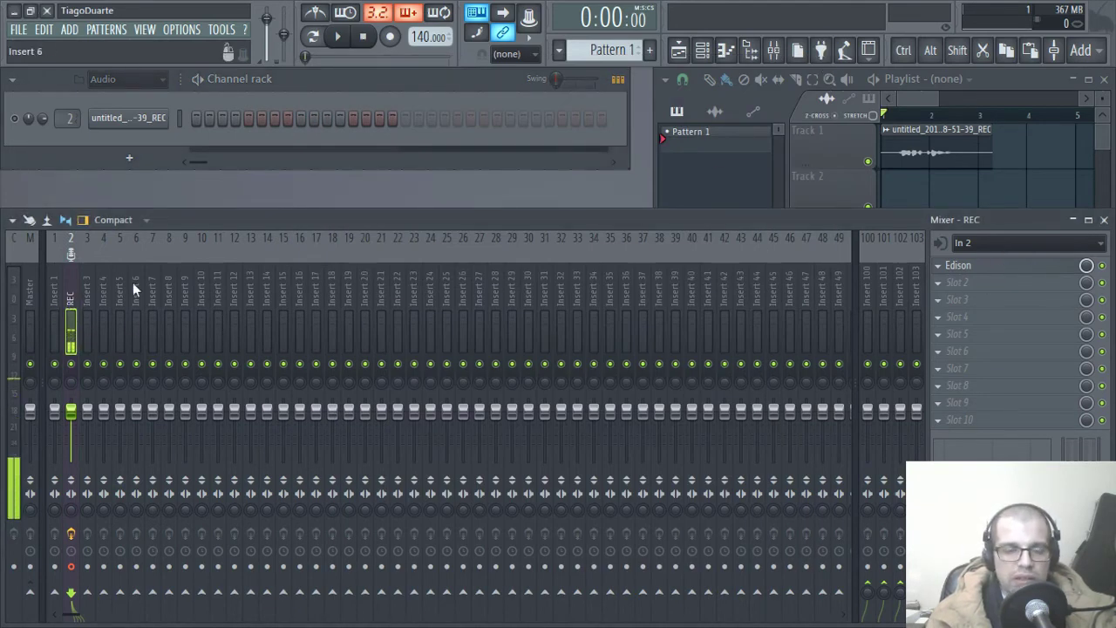
# Step: Set the REC mixer track's input to (none), restore it to In 2, and arm the track for recording again
pyautogui.click(1010, 243)
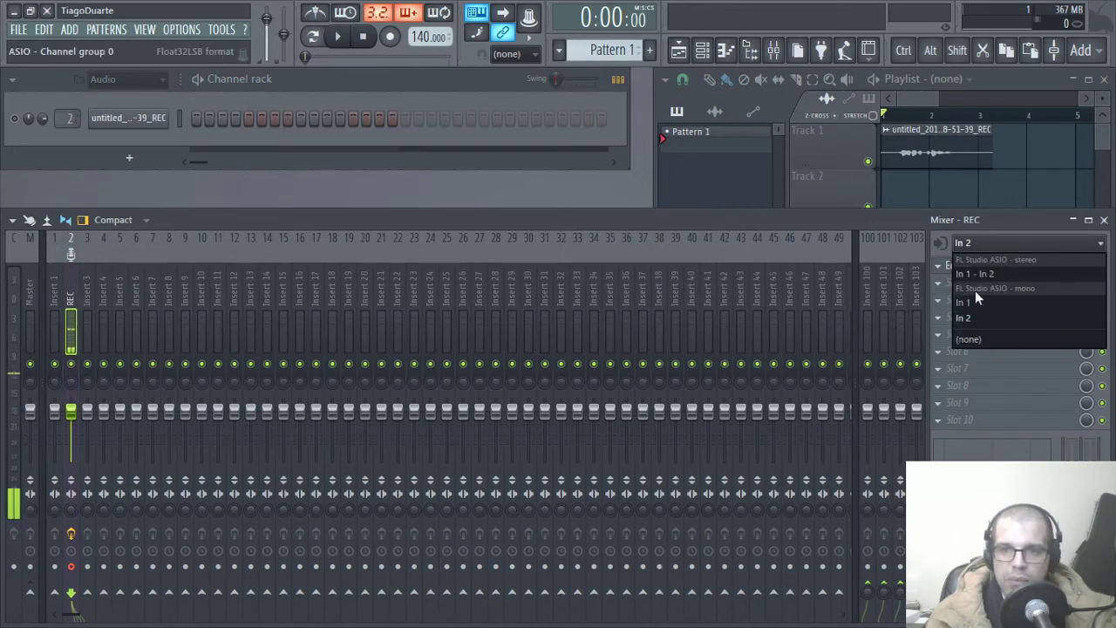
pyautogui.click(986, 340)
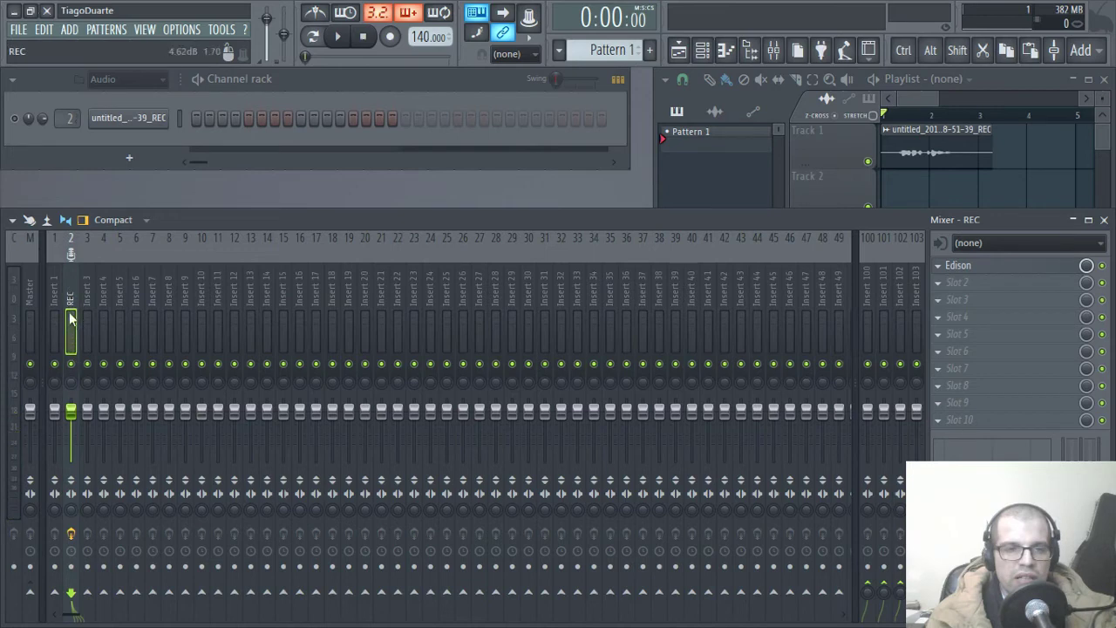
pyautogui.click(993, 240)
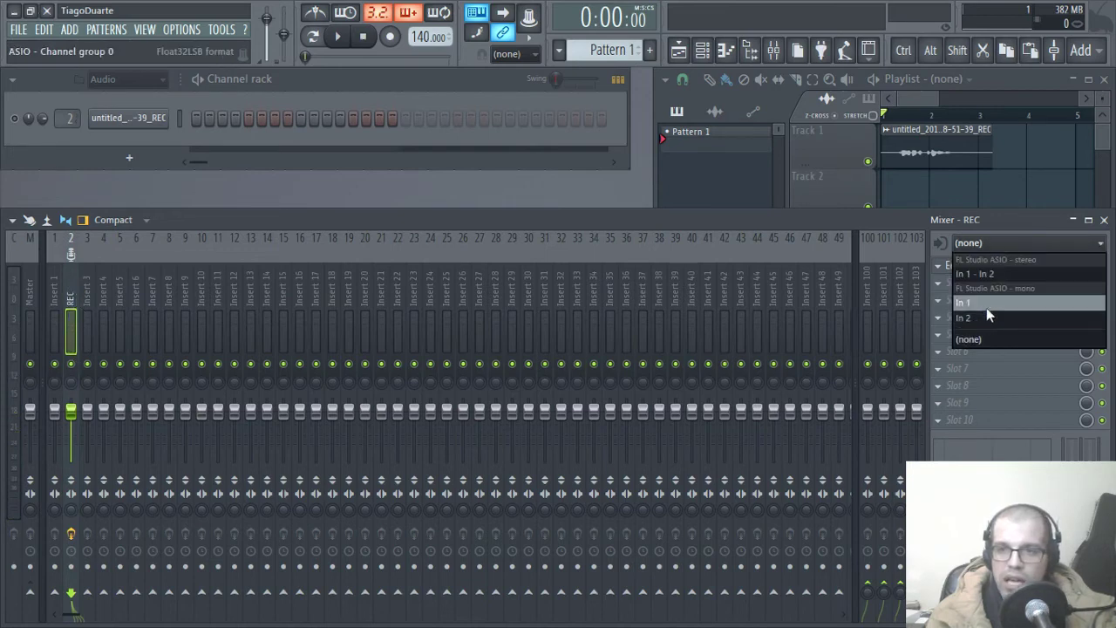
pyautogui.click(975, 321)
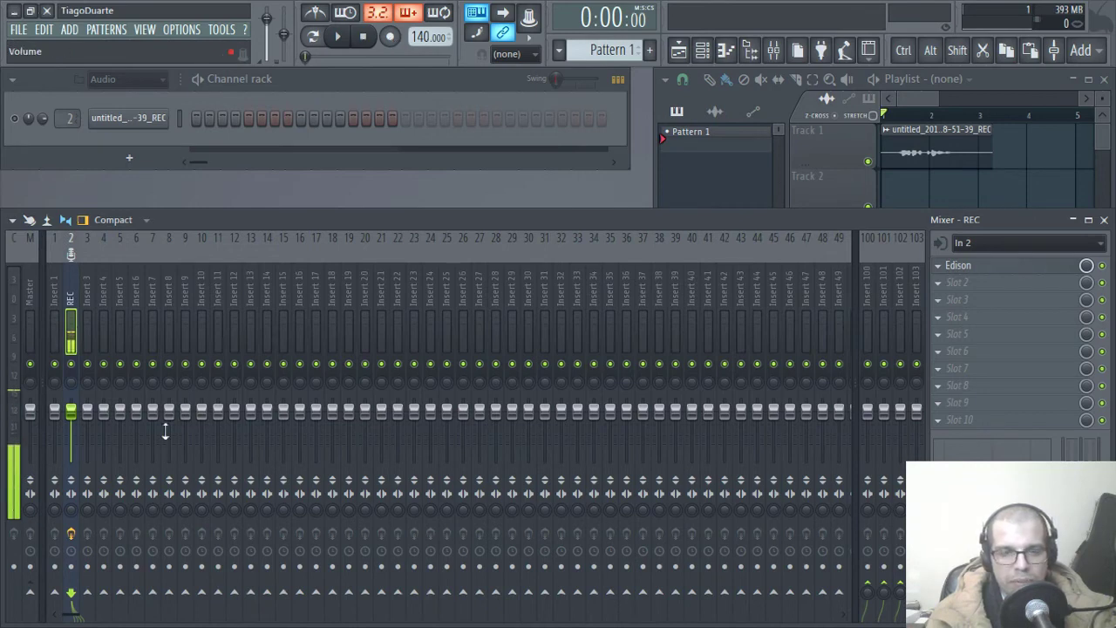
pyautogui.click(72, 566)
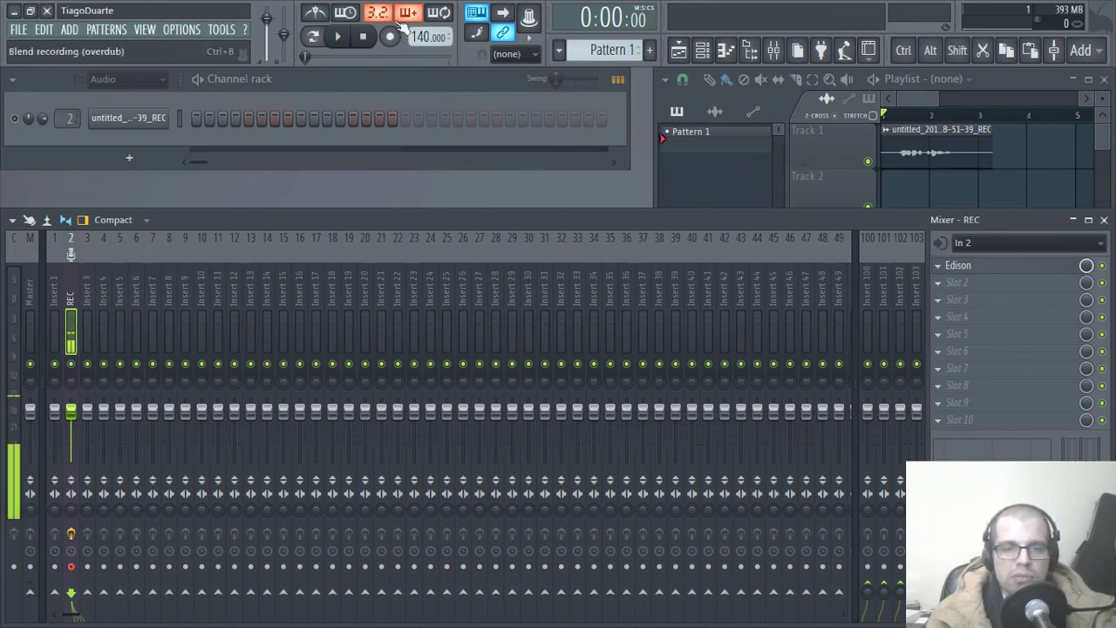
# Step: Lower the volume faders of mixer tracks Insert 4, Insert 5 and Insert 6
pyautogui.click(201, 314)
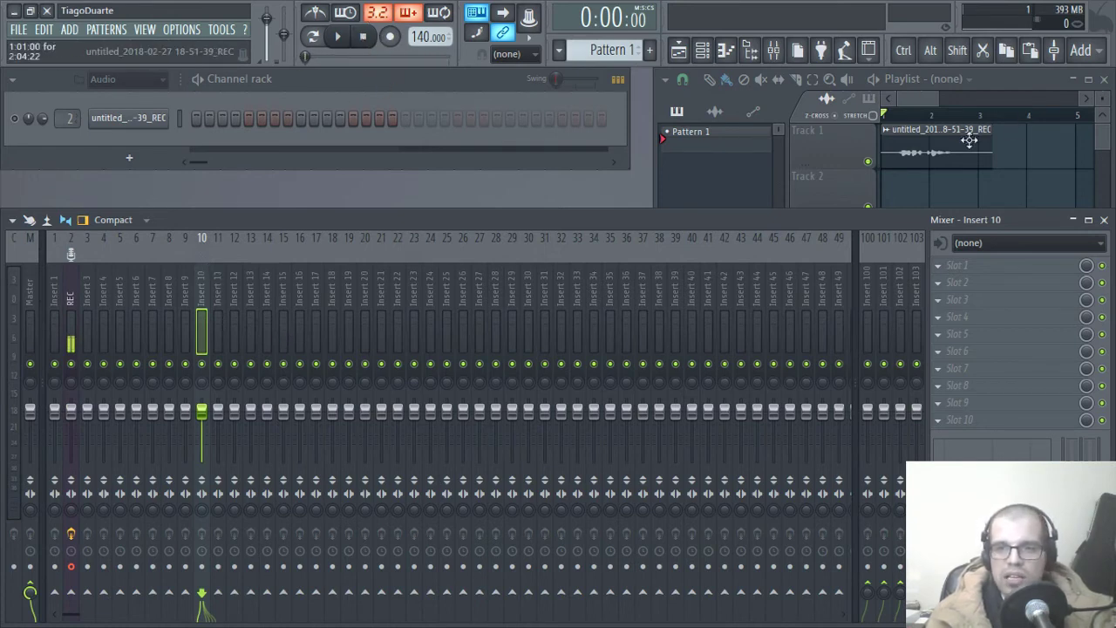
pyautogui.click(933, 141)
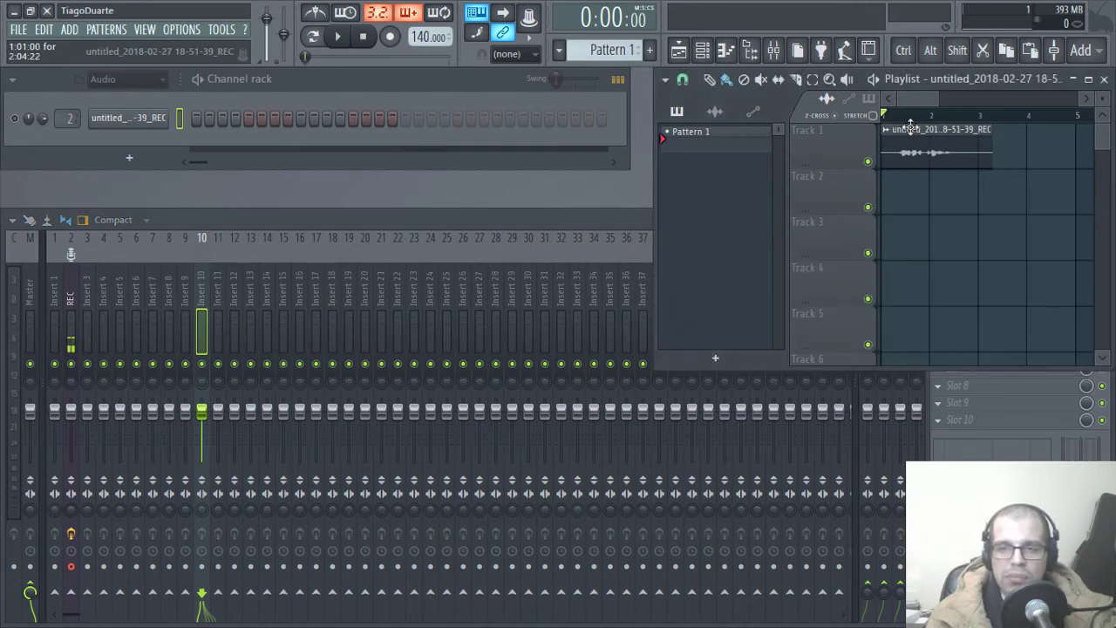
pyautogui.click(529, 220)
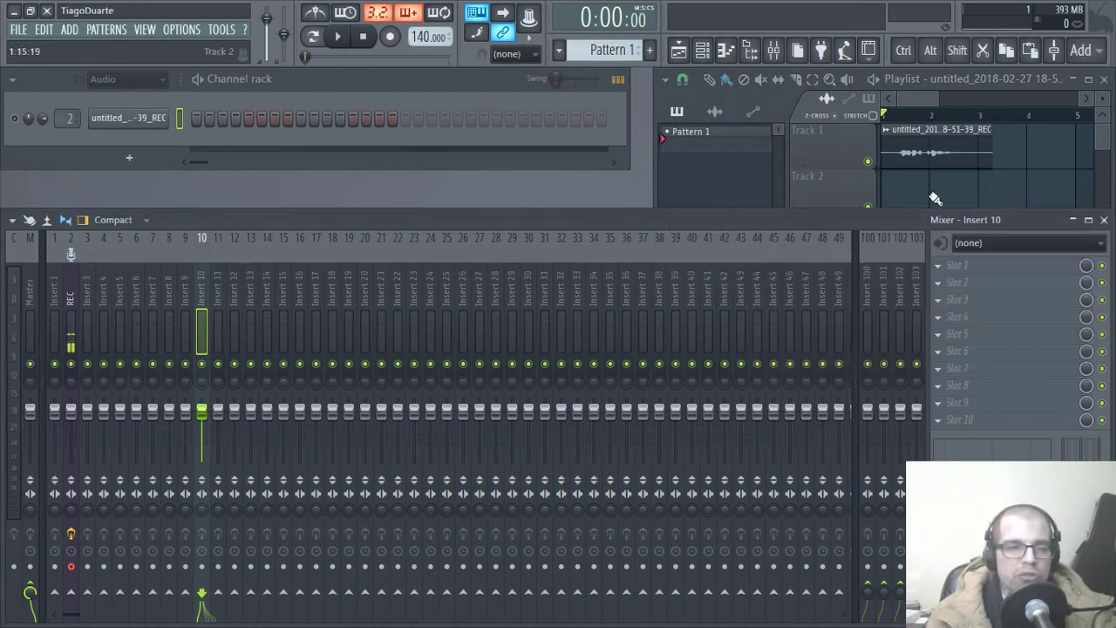
pyautogui.click(105, 295)
pyautogui.moveTo(109, 428); pyautogui.dragTo(136, 423)
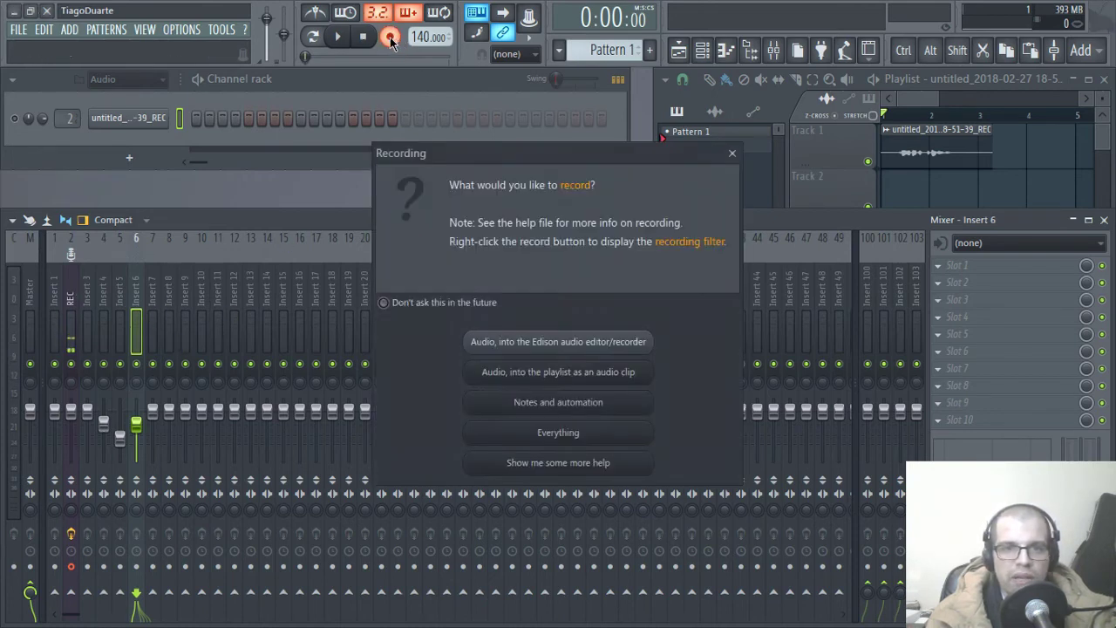
# Step: Choose recording audio into the playlist as an audio clip, and arm mixer track 6 with input In 1 - In 2
pyautogui.click(390, 36)
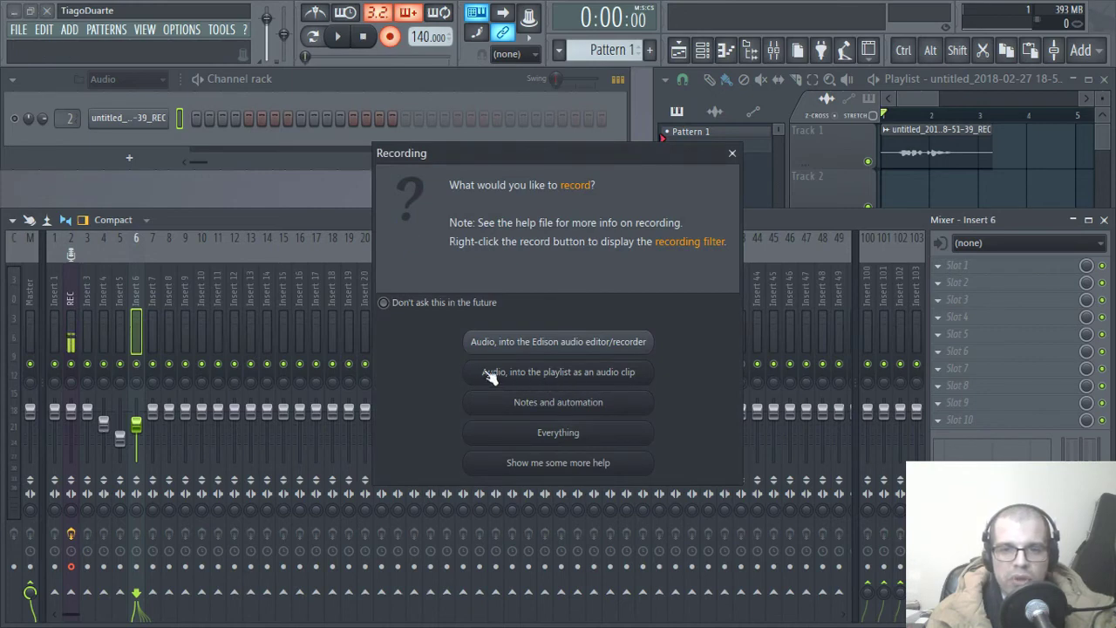
pyautogui.click(558, 372)
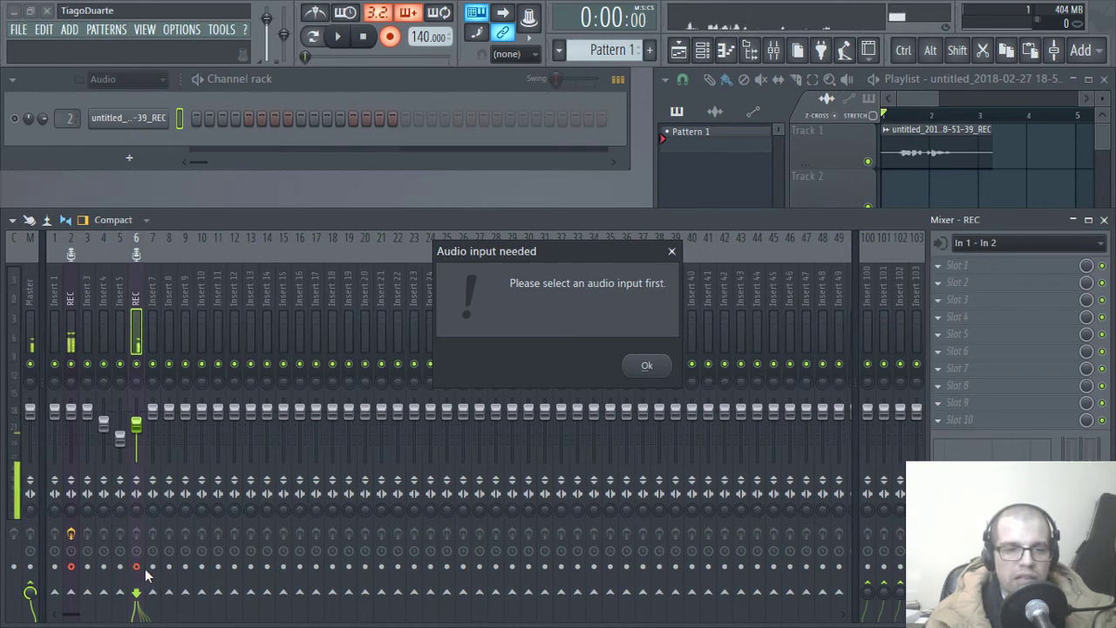
pyautogui.click(652, 373)
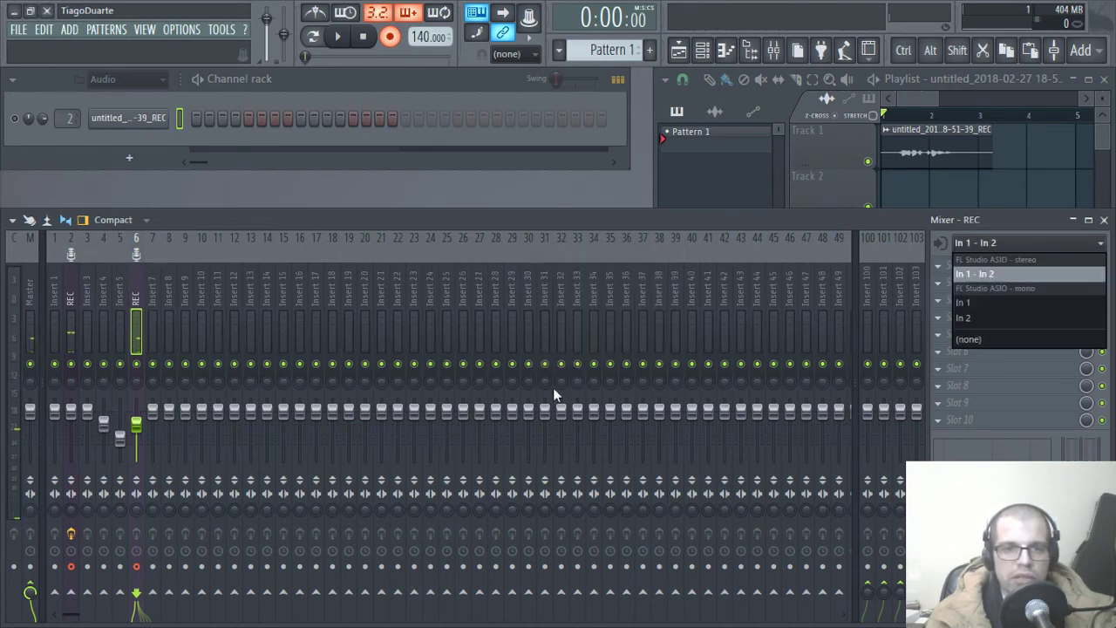
pyautogui.click(987, 274)
# Step: Record a short spoken take from both armed mixer tracks into the playlist, and stop the recording
pyautogui.press('space')
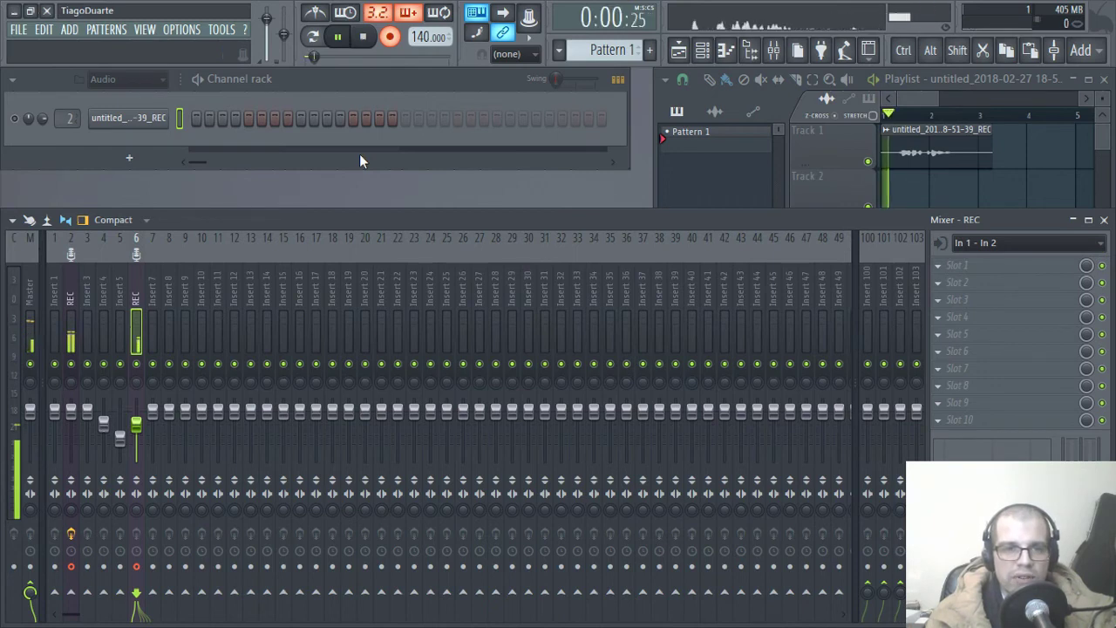
pyautogui.click(921, 100)
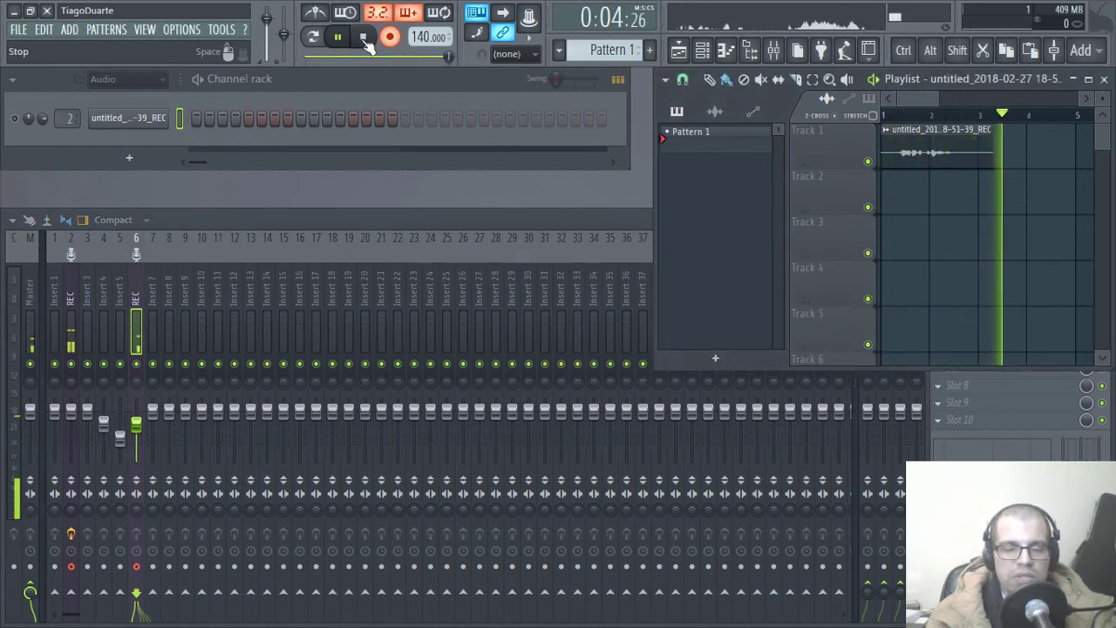
pyautogui.click(373, 36)
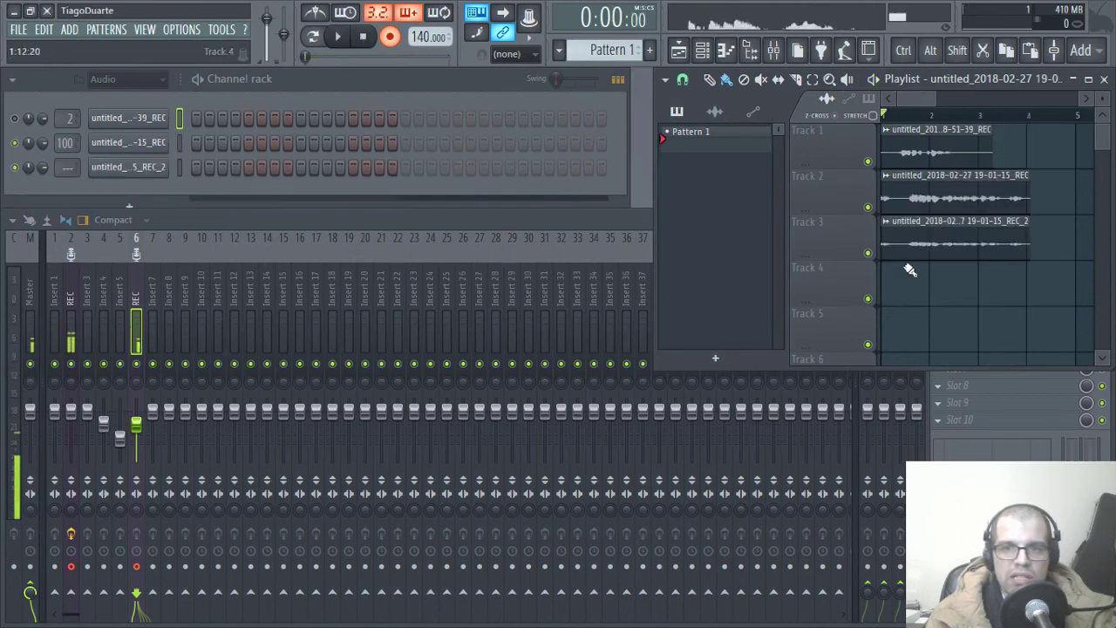
# Step: Clear the REC name of mixer track 6 and reset its microphone icon
pyautogui.click(71, 301)
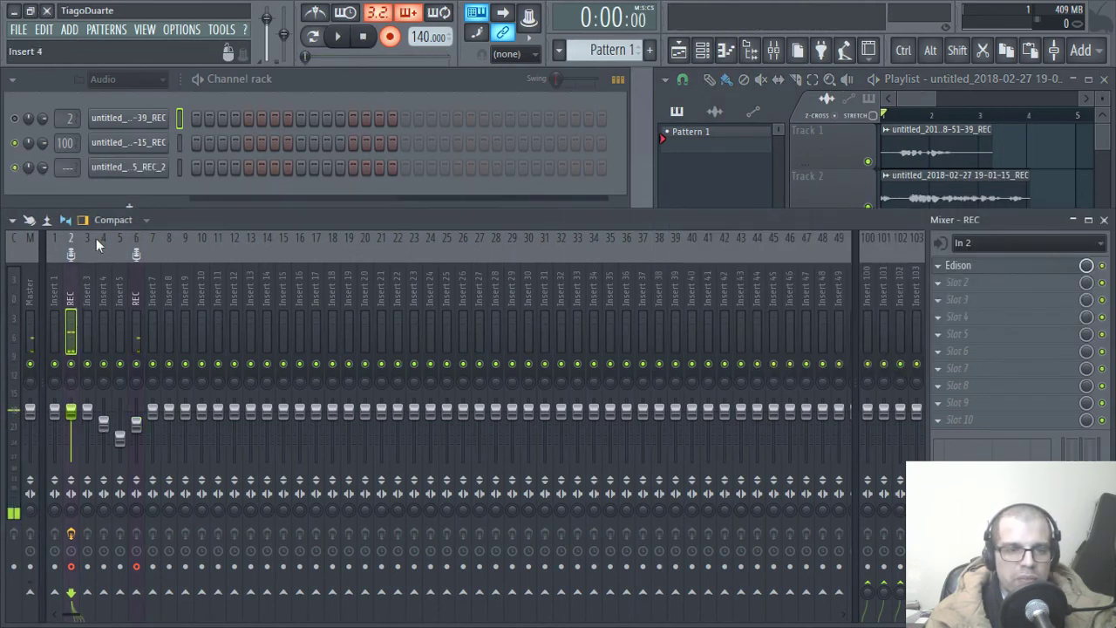
pyautogui.click(136, 314)
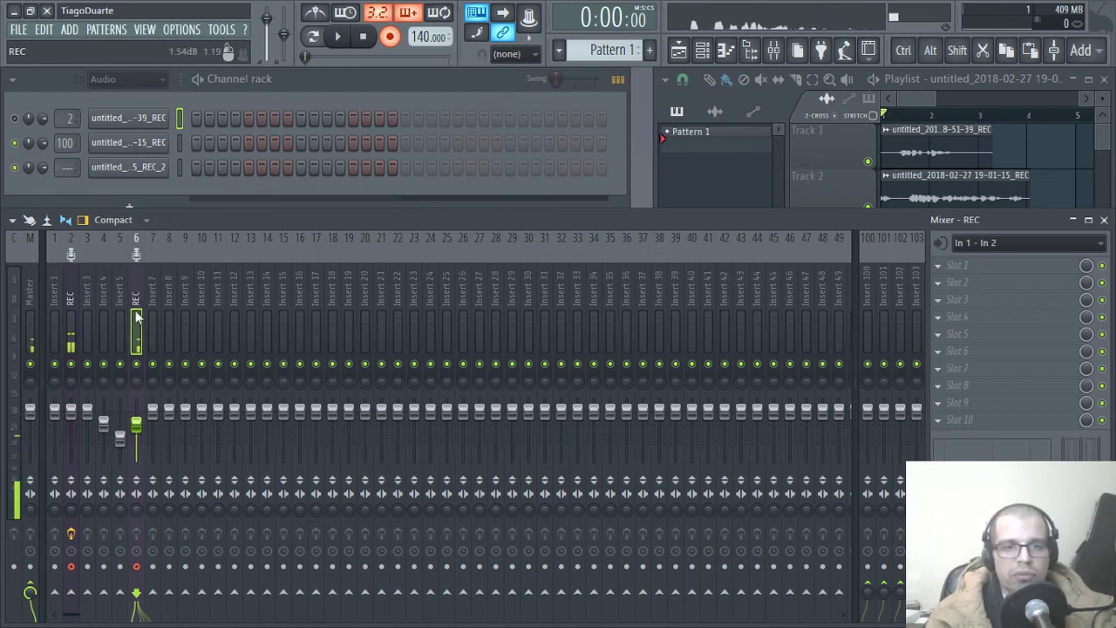
pyautogui.doubleClick(135, 302)
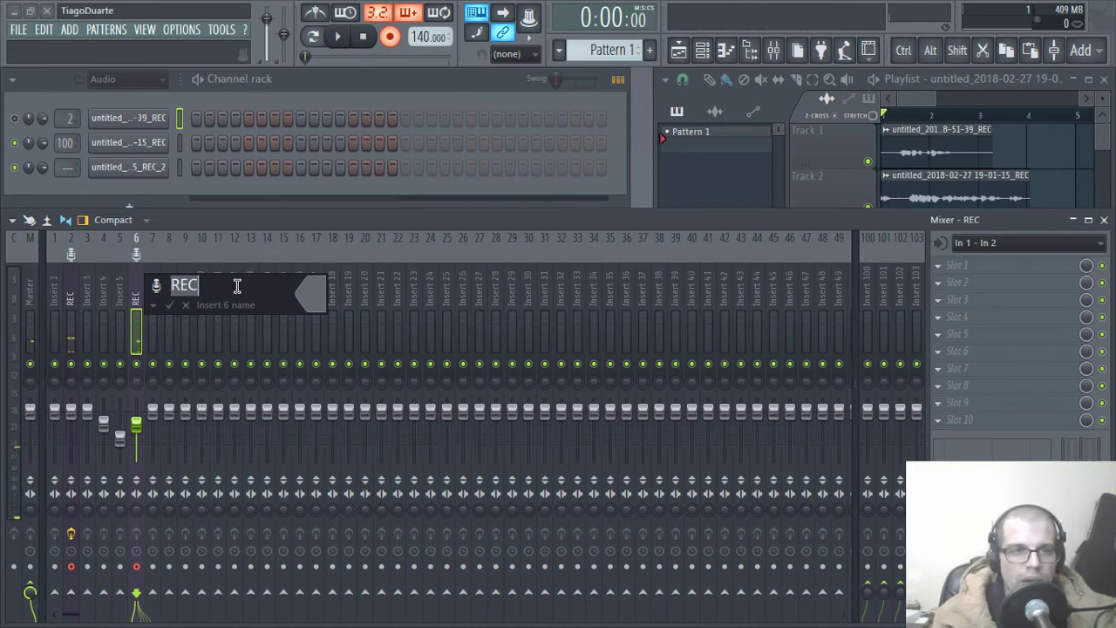
pyautogui.press('BackSpace')
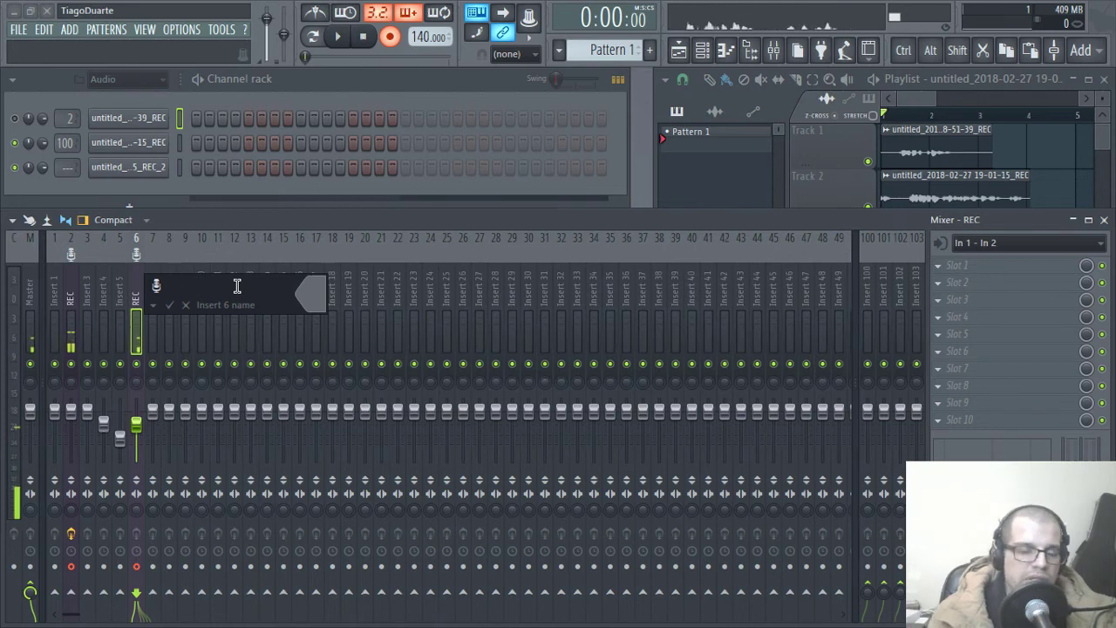
pyautogui.click(157, 285)
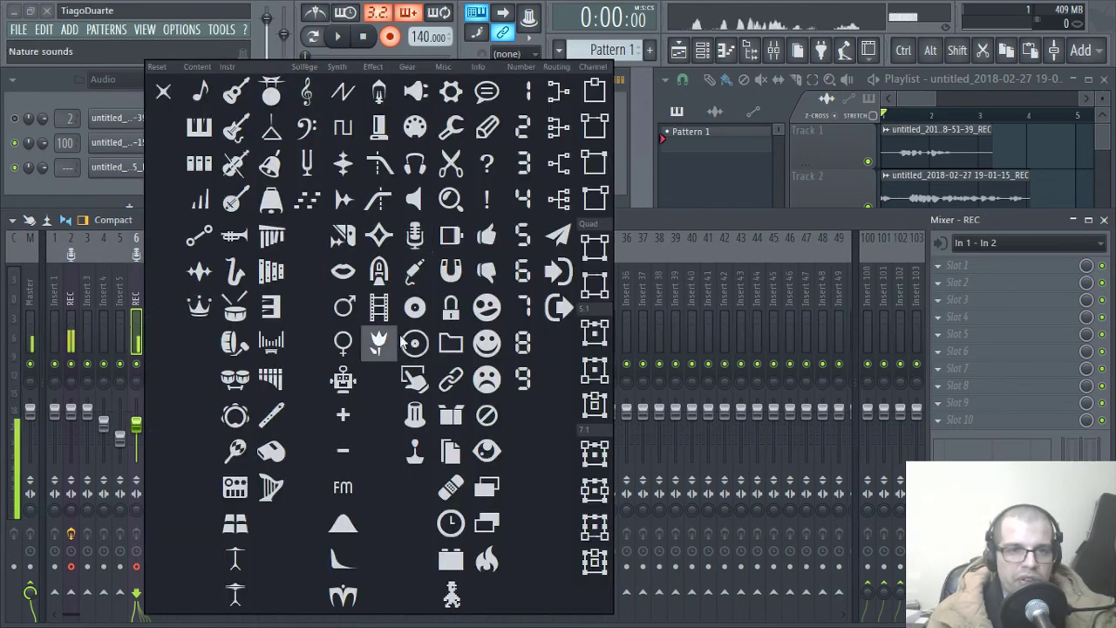
pyautogui.click(167, 91)
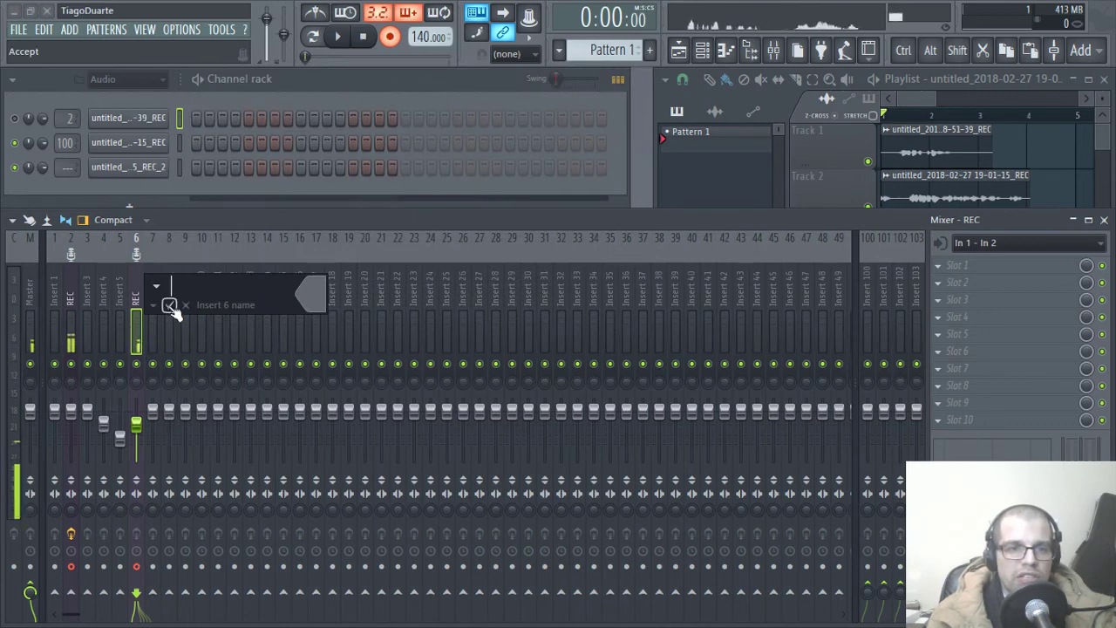
pyautogui.click(170, 305)
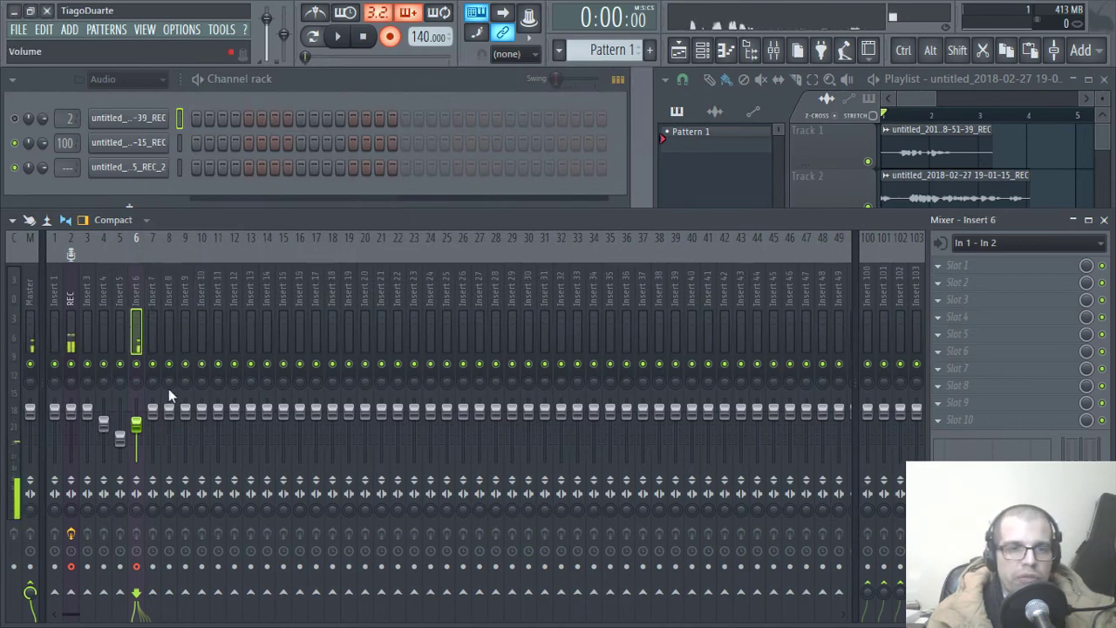
# Step: Disarm recording on mixer track Insert 6 and set its audio input to (none)
pyautogui.click(137, 568)
pyautogui.click(986, 243)
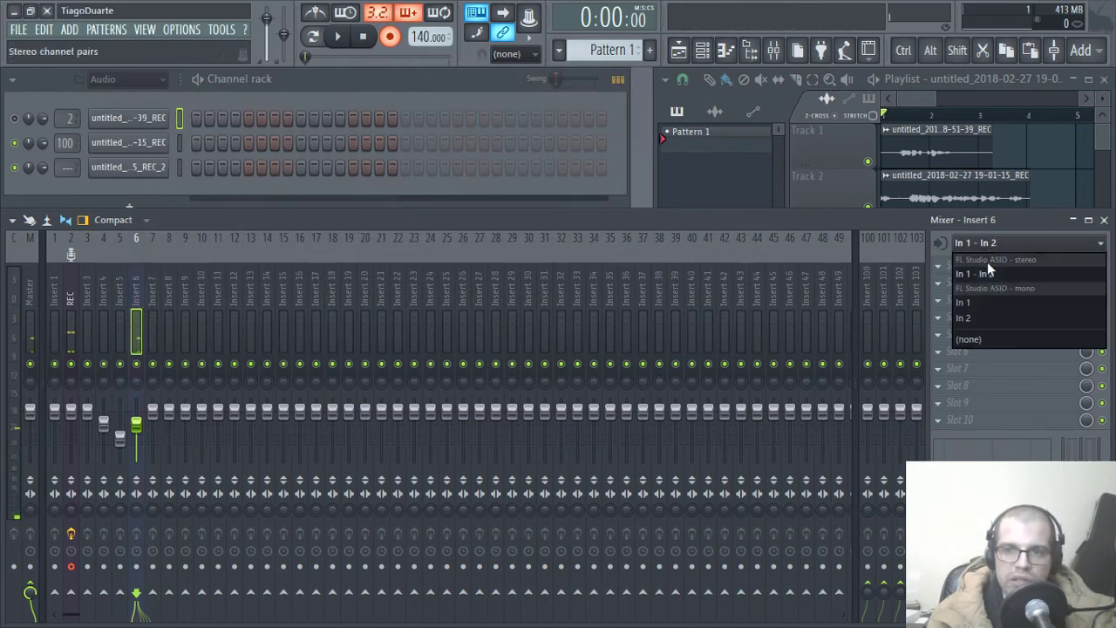
pyautogui.click(980, 342)
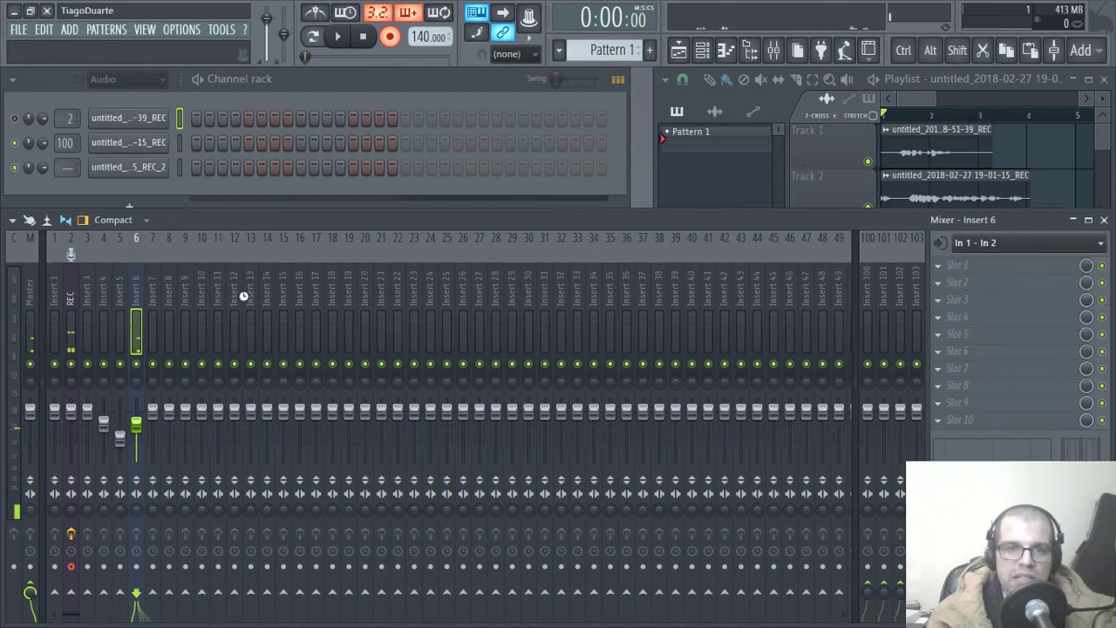
# Step: Delete the two newly recorded audio clips on playlist Tracks 2 and 3, keeping the clip on Track 1
pyautogui.click(121, 295)
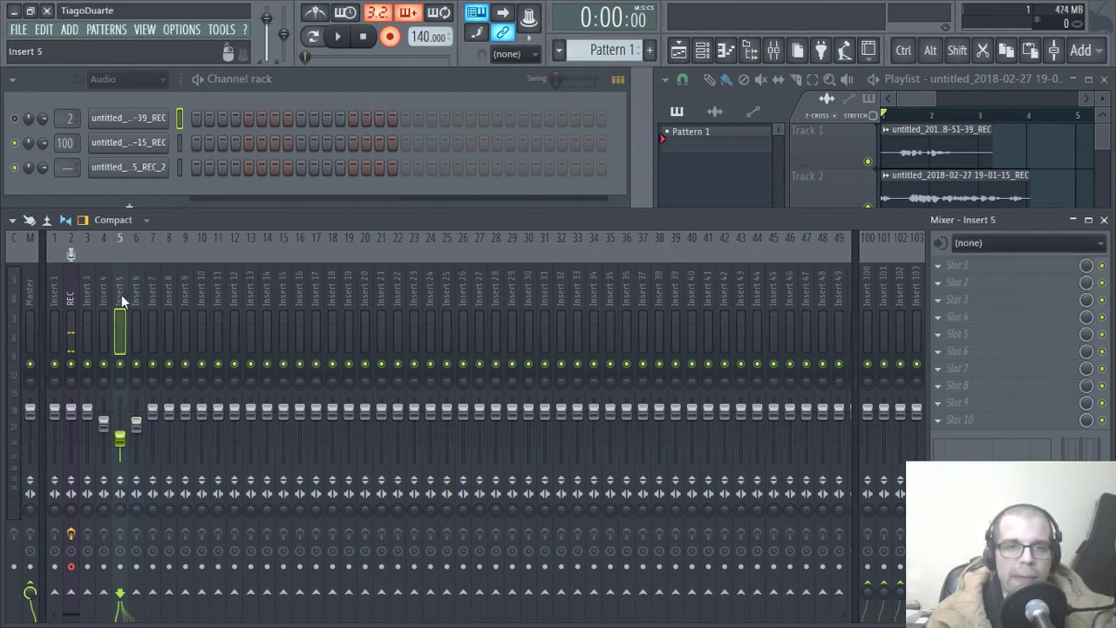
pyautogui.click(911, 82)
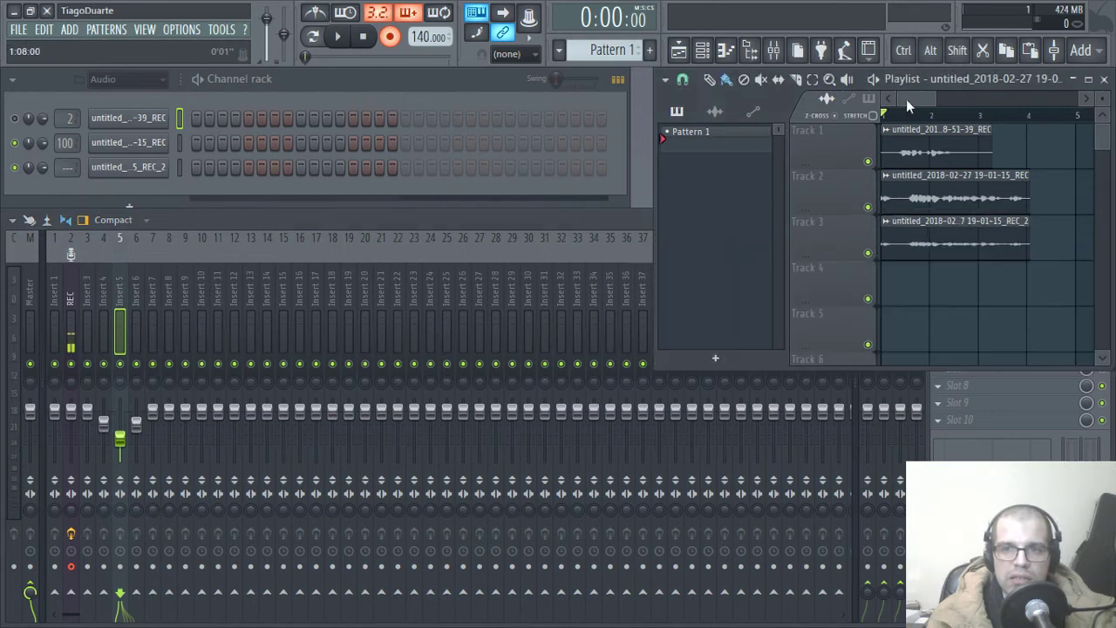
pyautogui.rightClick(985, 237)
pyautogui.rightClick(909, 211)
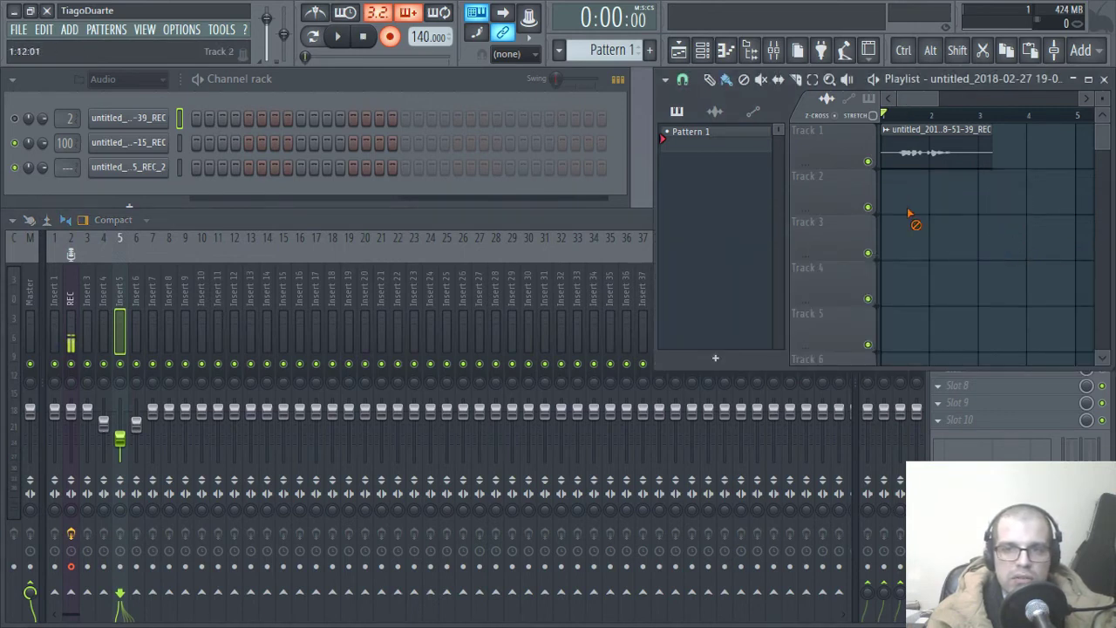
pyautogui.click(312, 223)
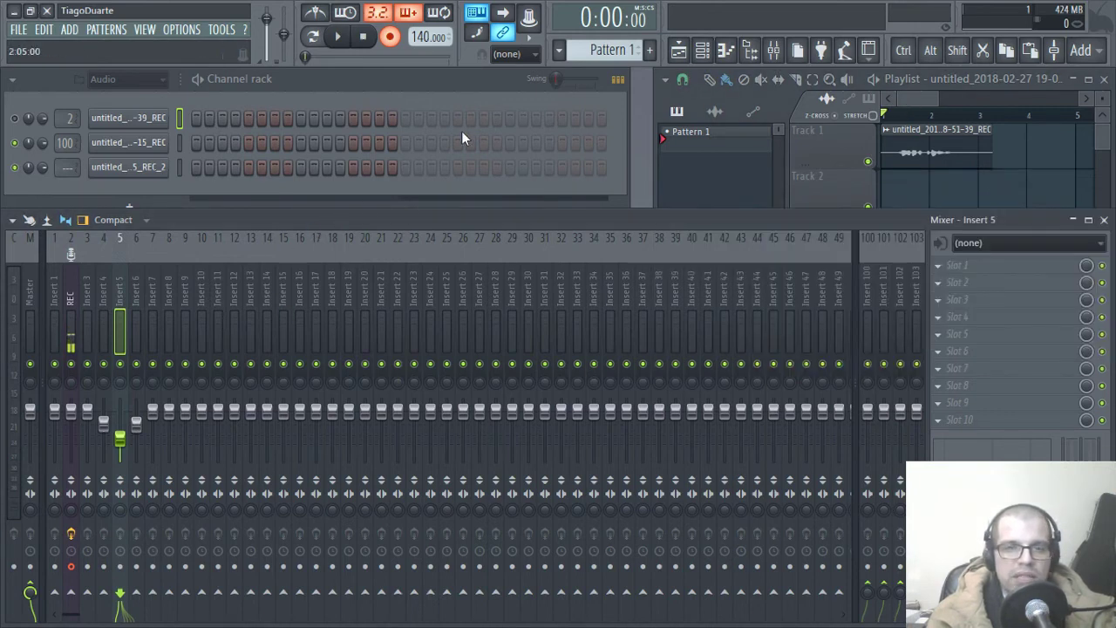
# Step: Select the REC mixer track, bring up the choice of what to record, and dismiss it without choosing an option
pyautogui.click(392, 39)
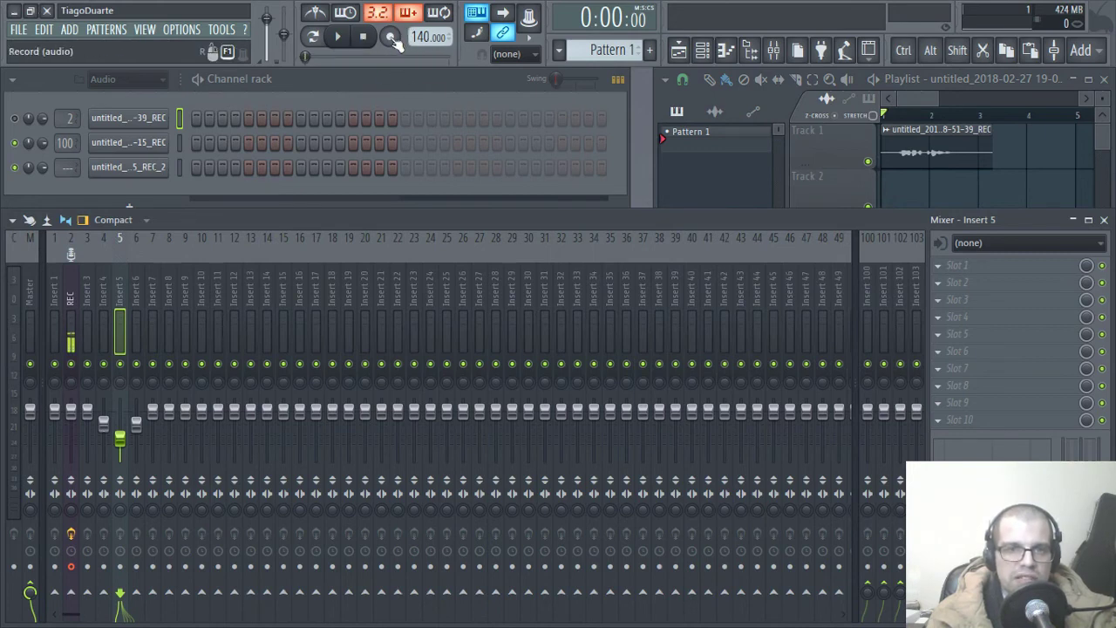
pyautogui.click(71, 297)
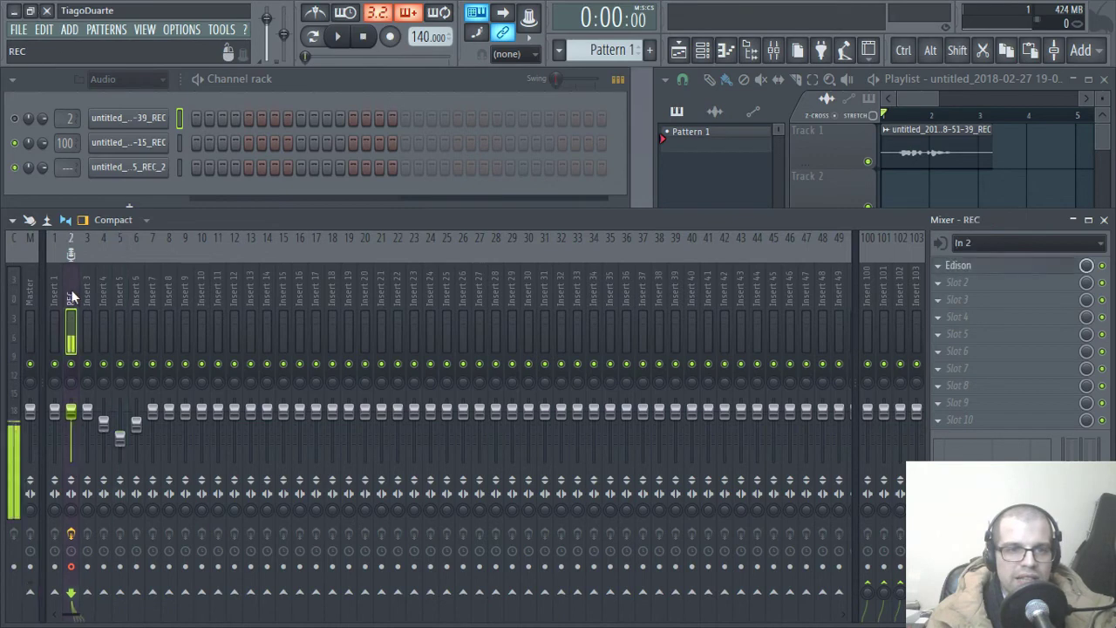
pyautogui.click(390, 36)
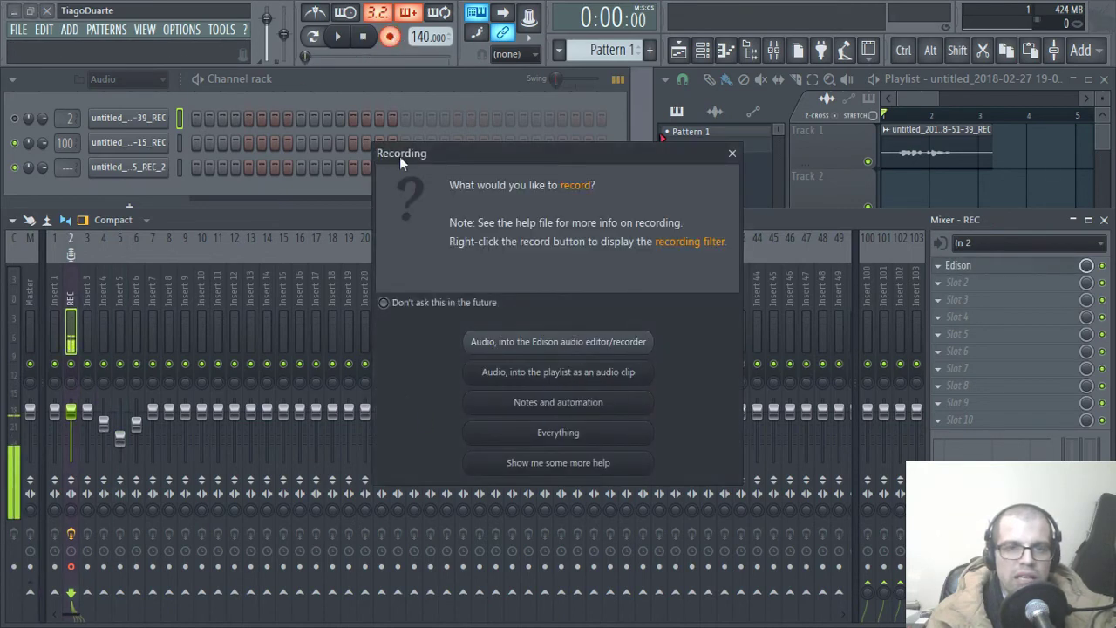
pyautogui.click(731, 153)
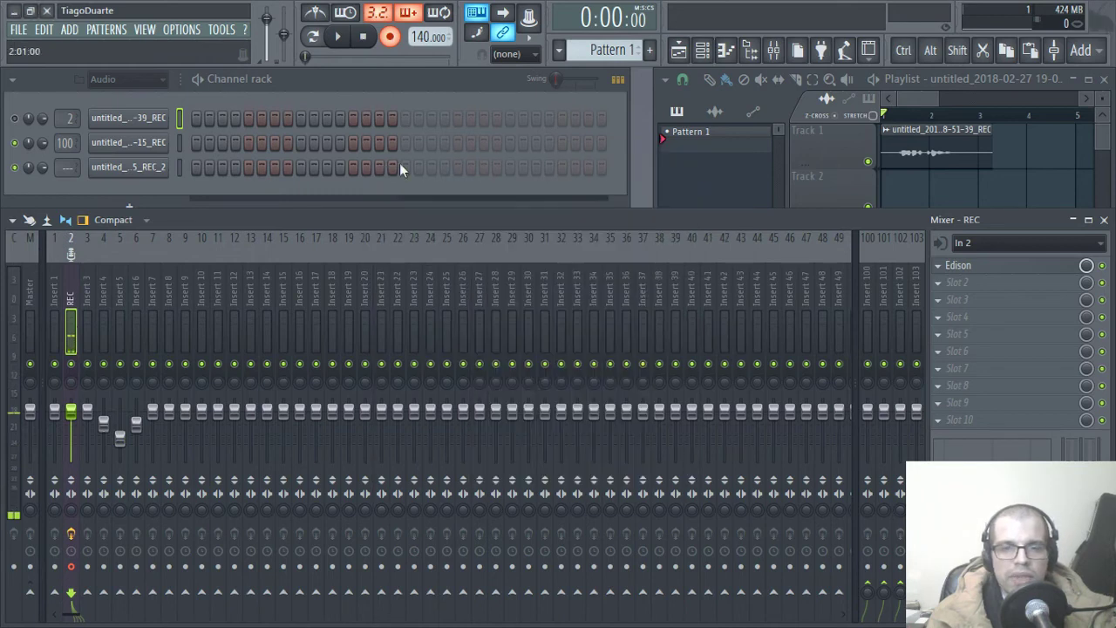
# Step: Route the recorded audio clip on playlist Track 1 to mixer track 22 in its channel settings
pyautogui.click(947, 93)
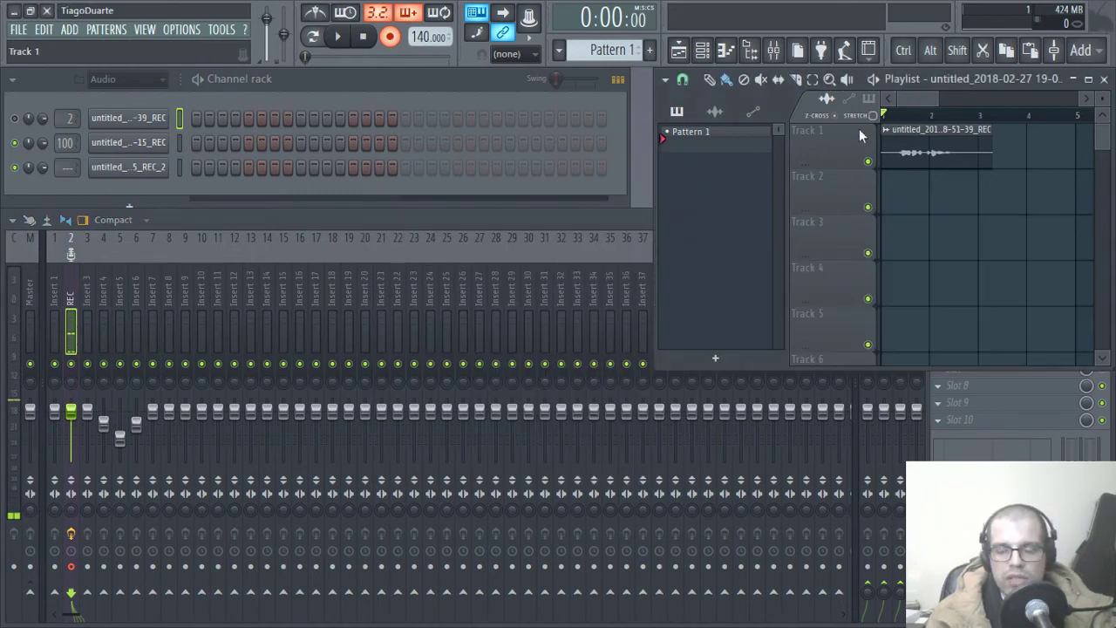
pyautogui.click(530, 217)
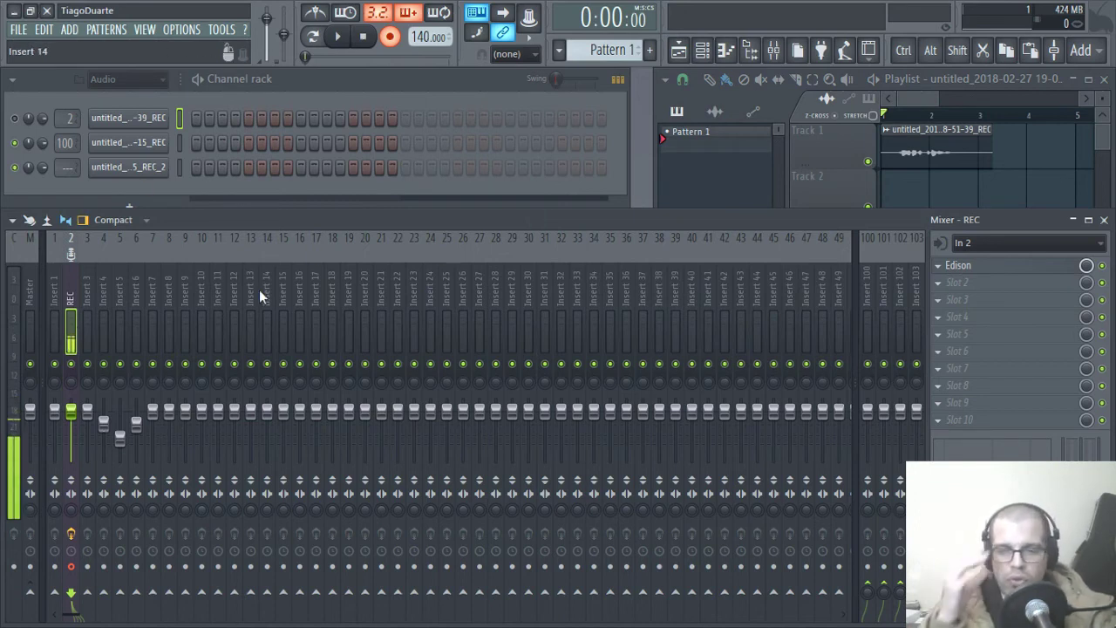
pyautogui.click(988, 94)
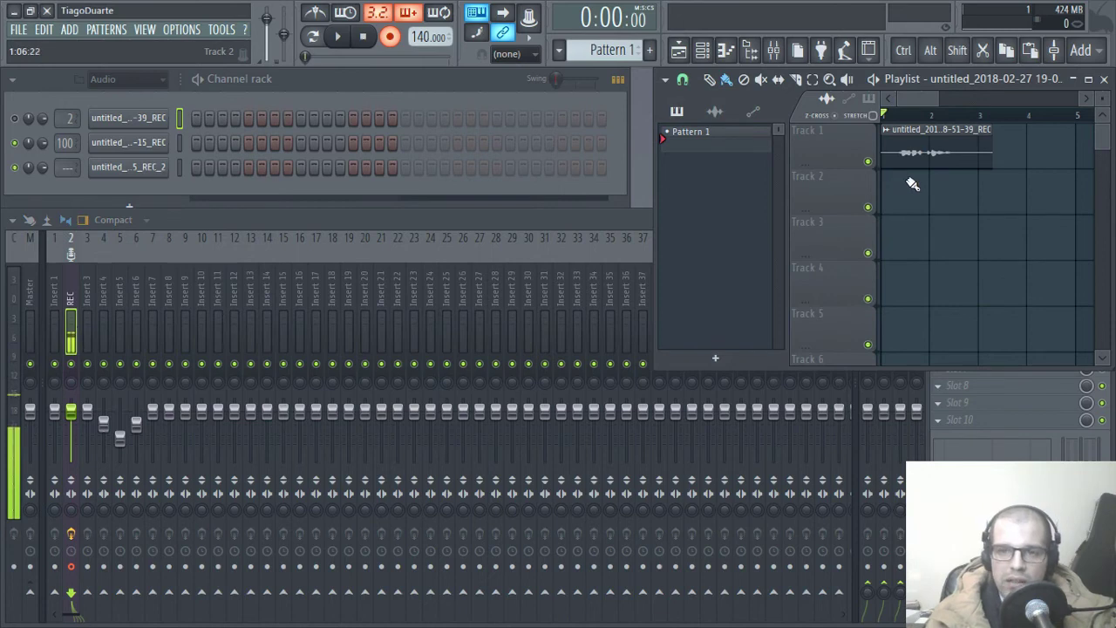
pyautogui.doubleClick(910, 152)
pyautogui.moveTo(584, 260); pyautogui.dragTo(584, 218)
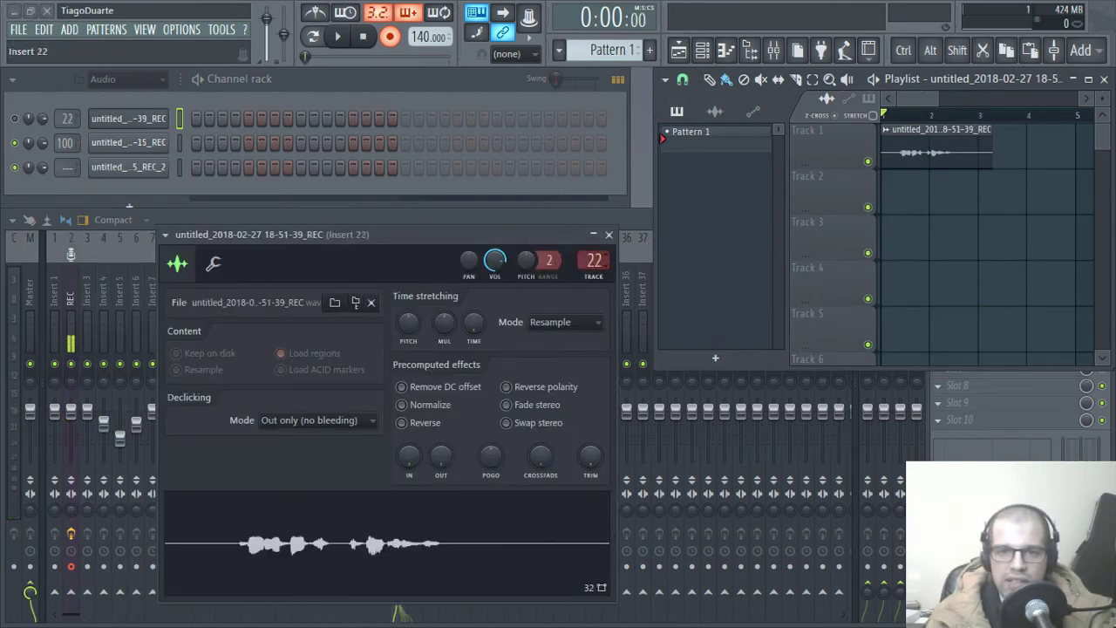
pyautogui.click(609, 233)
# Step: Review the recording options again, moving the prompt aside over the playlist, and close it without choosing
pyautogui.click(389, 34)
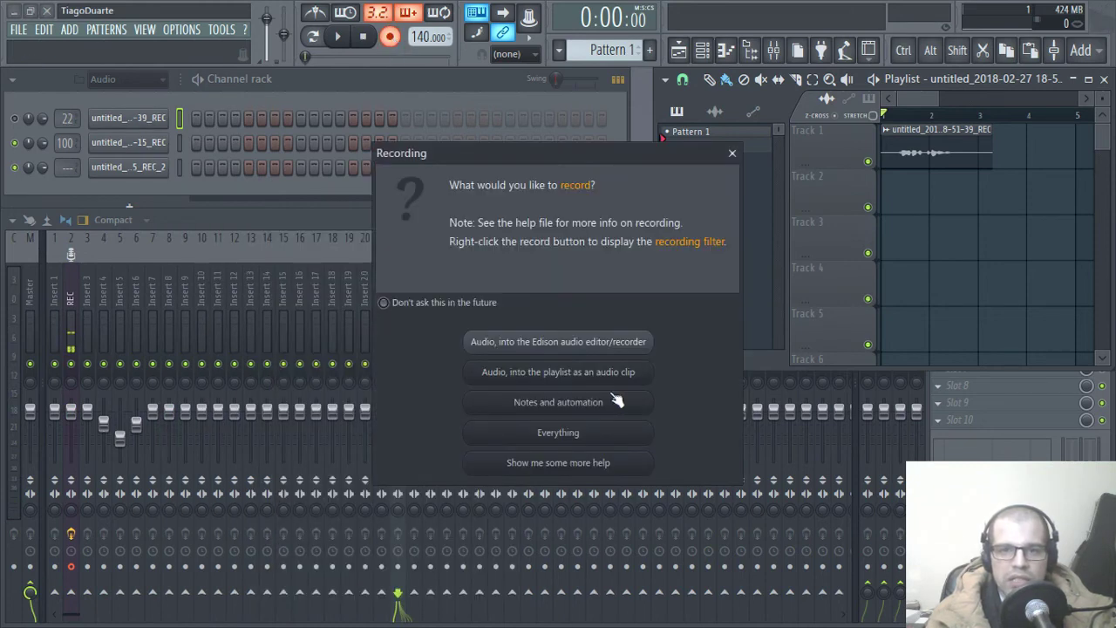
pyautogui.moveTo(679, 169); pyautogui.dragTo(880, 152)
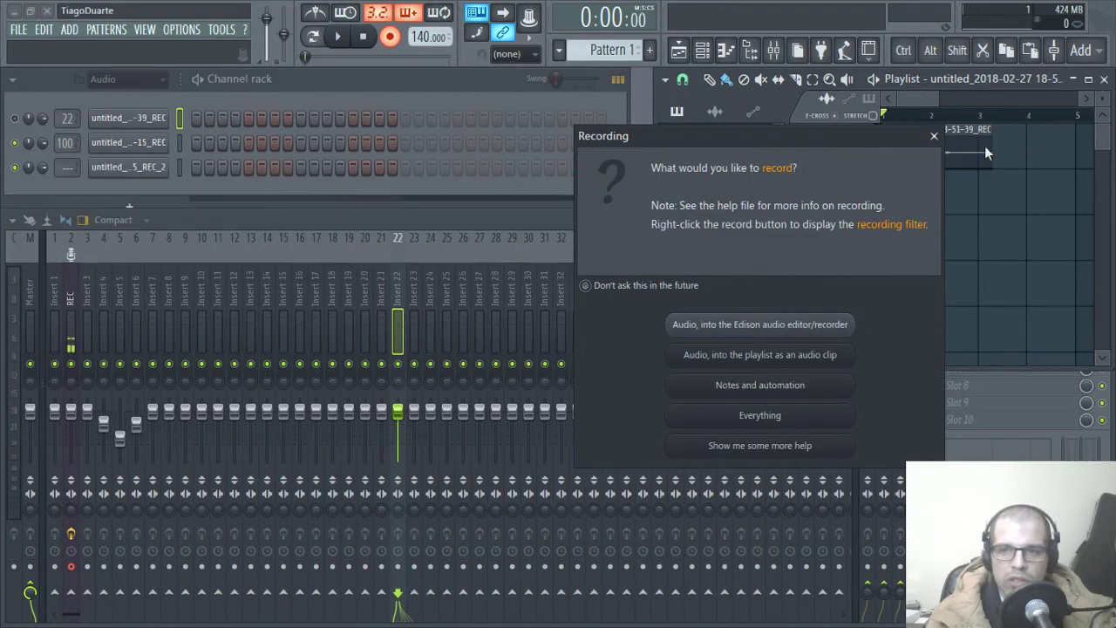
pyautogui.click(934, 136)
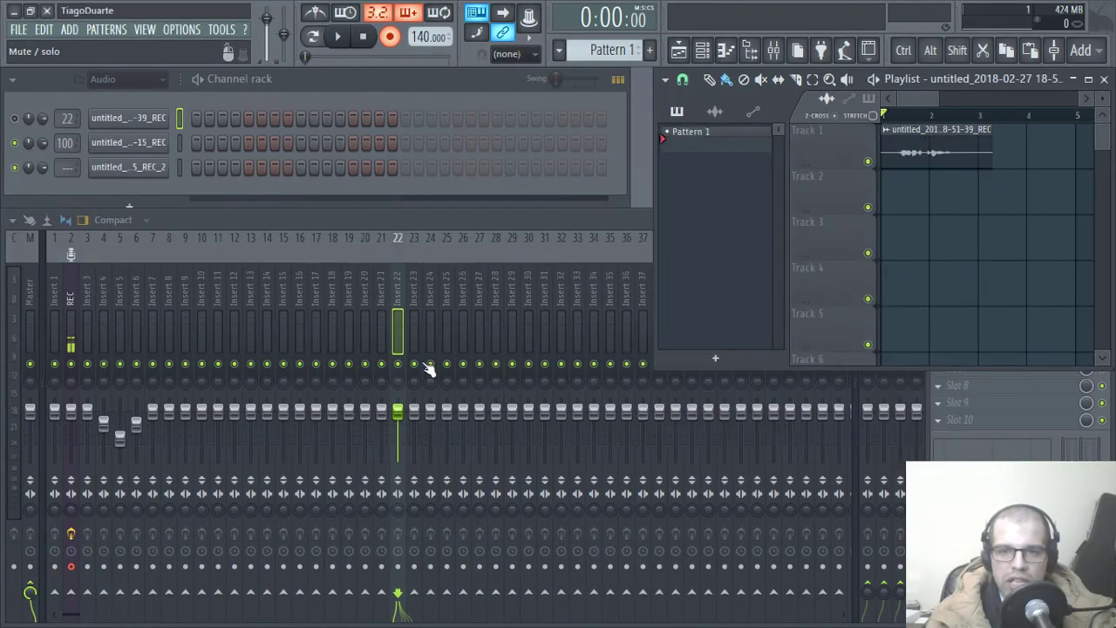
# Step: Select the REC mixer track and widen the playlist window slightly
pyautogui.click(67, 289)
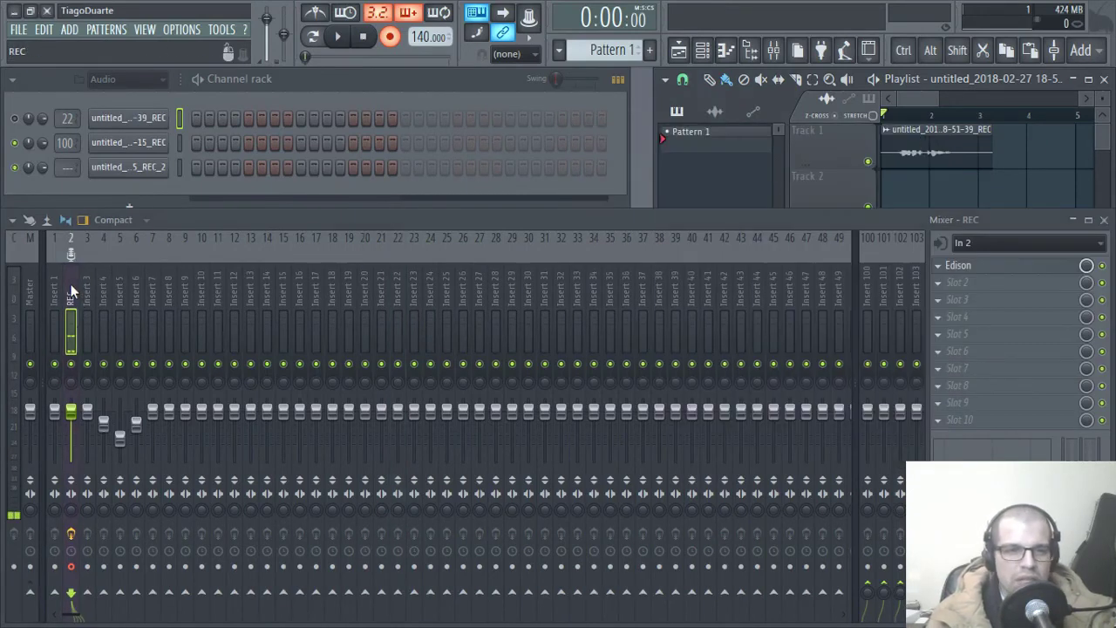
pyautogui.click(916, 98)
pyautogui.moveTo(650, 188); pyautogui.dragTo(635, 193)
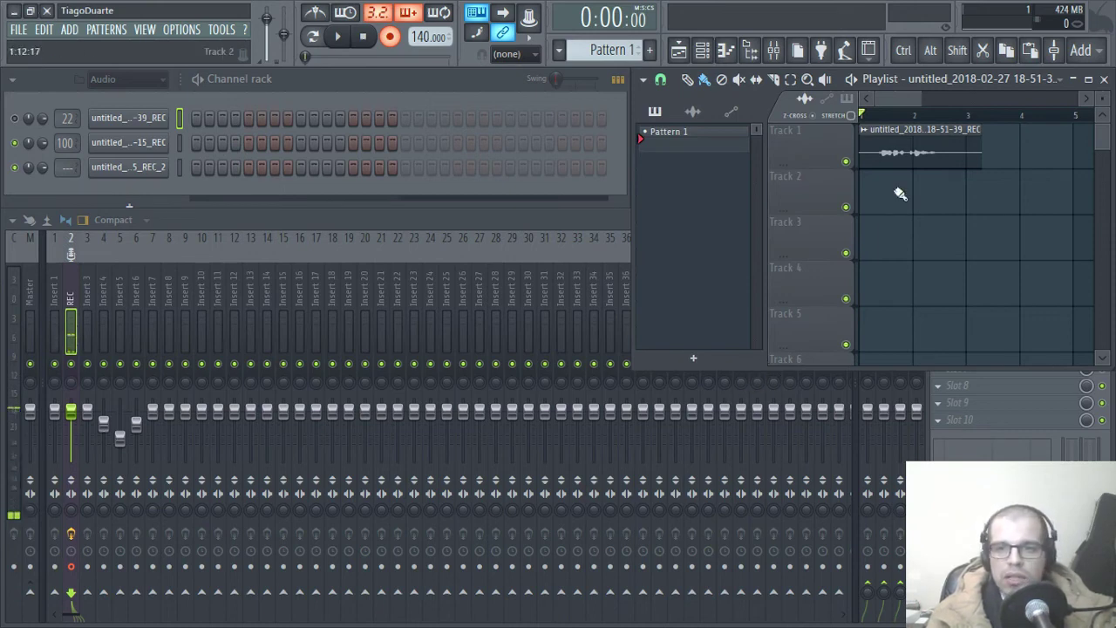
pyautogui.click(72, 294)
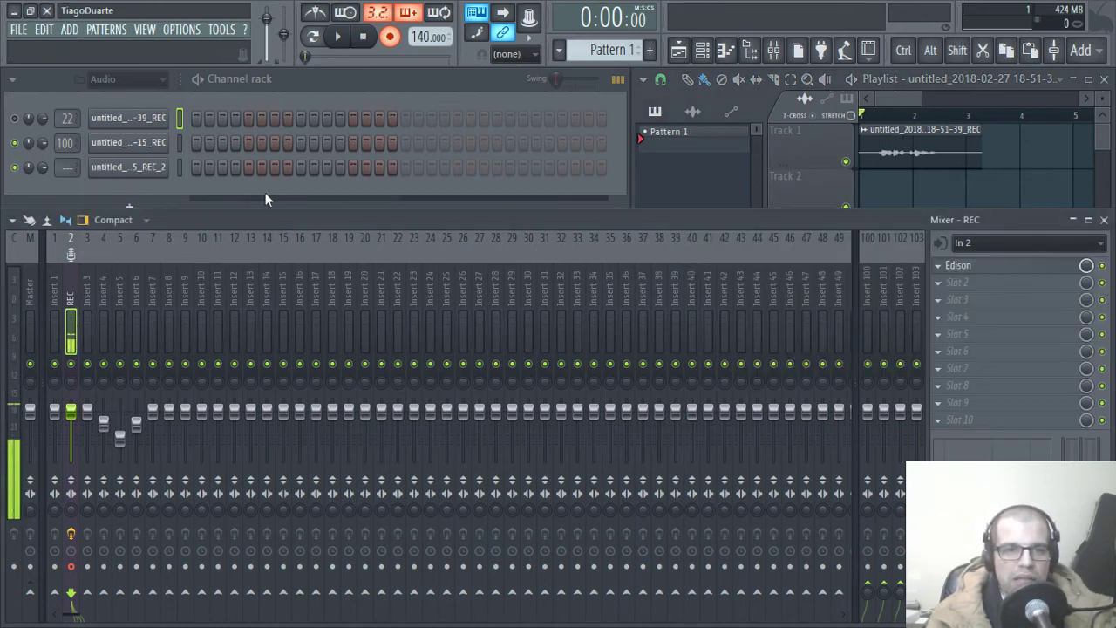
pyautogui.click(347, 87)
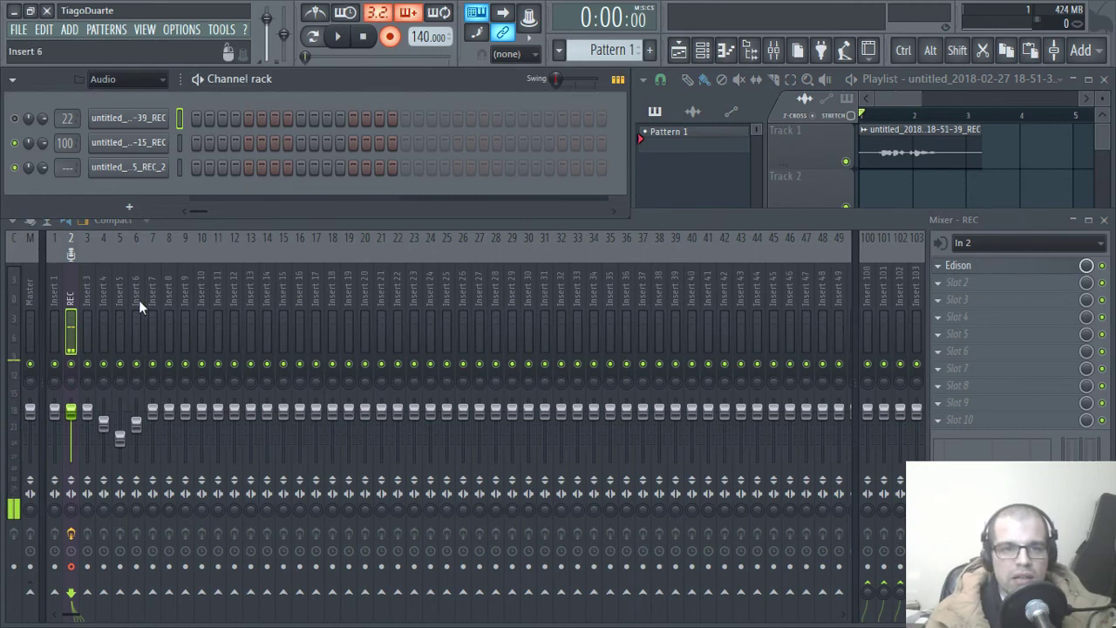
pyautogui.click(73, 287)
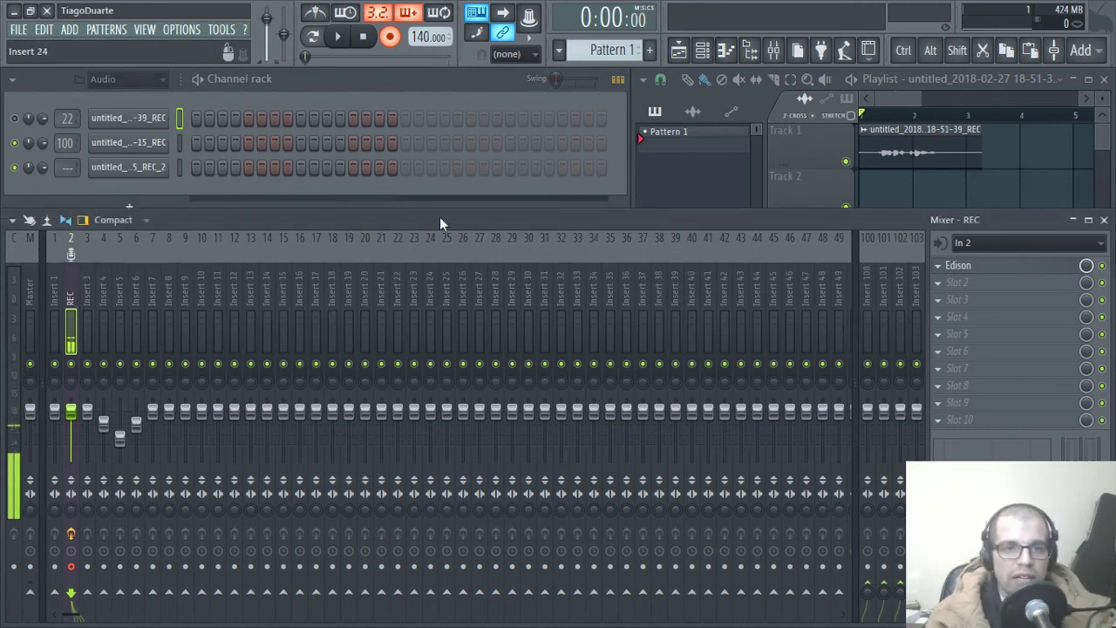
pyautogui.click(889, 100)
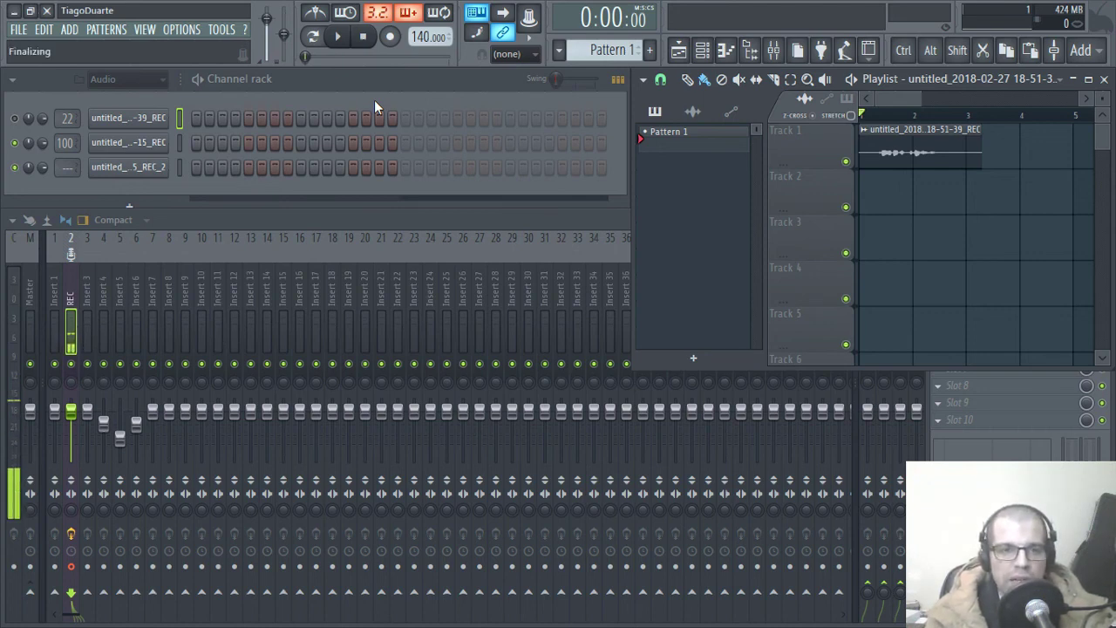
pyautogui.click(526, 211)
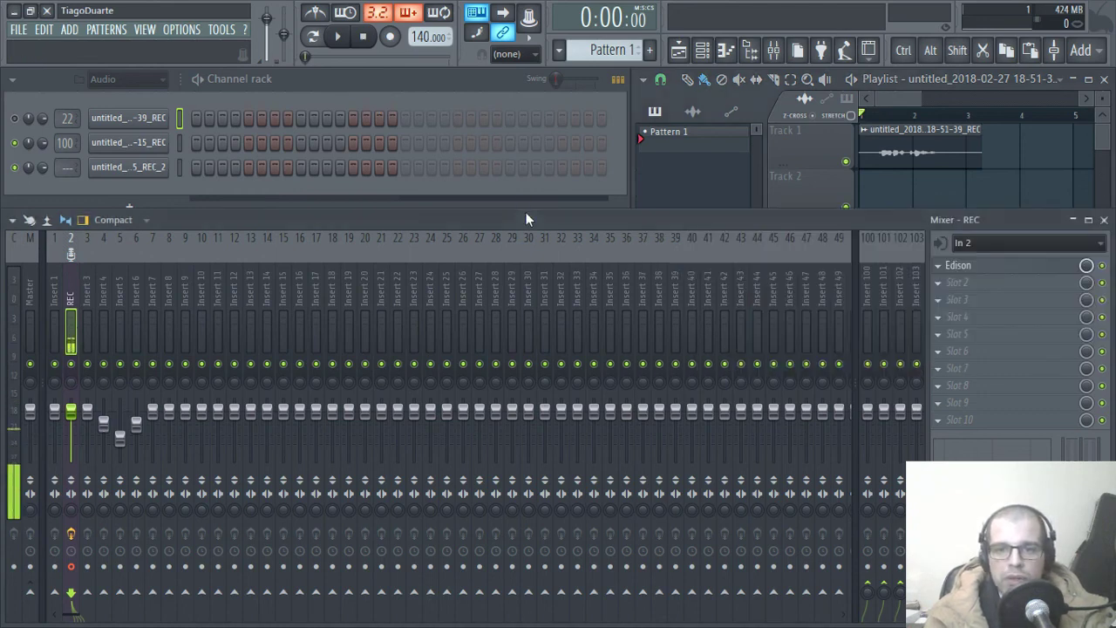